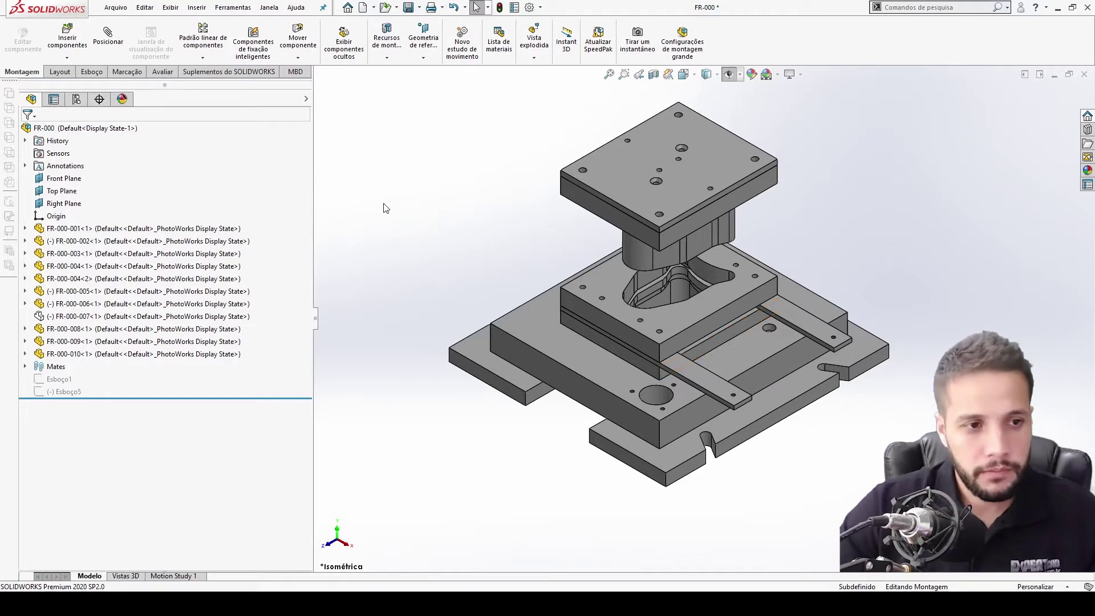
- Create a new part and start a sketch on its Top plane
left_click(362, 6)
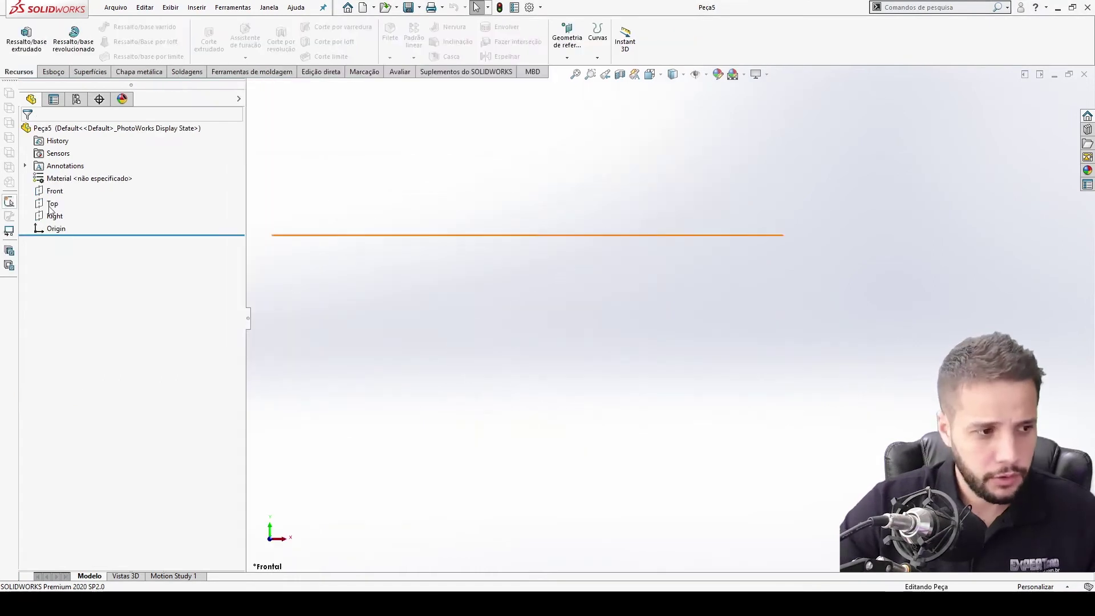
left_click(52, 204)
left_click(63, 189)
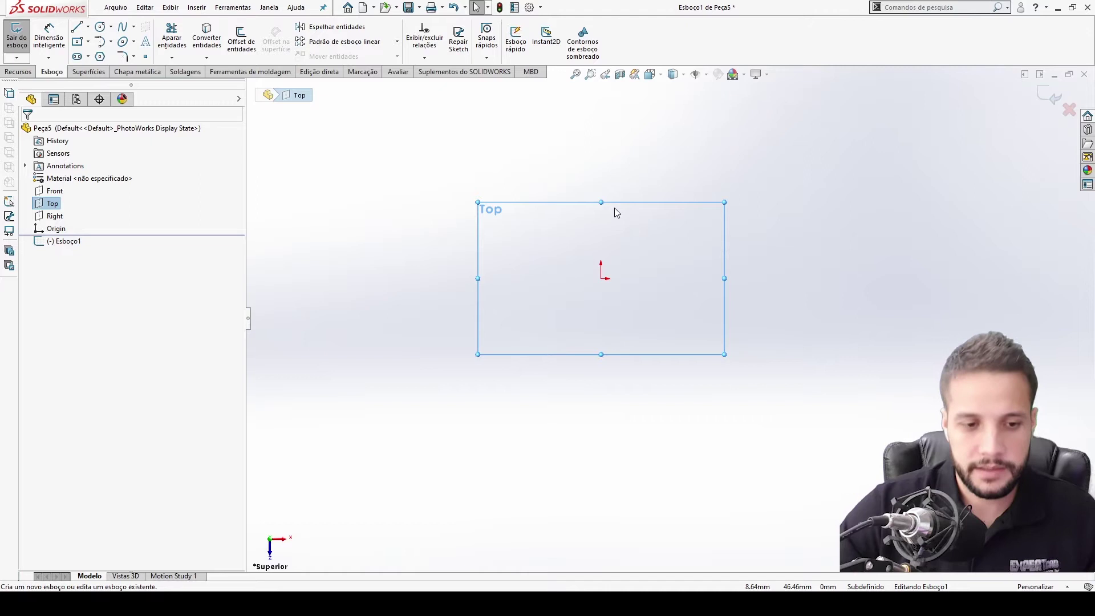
- Switch to the FR-000 assembly and open the plate FR-000-001 with the shaped opening in its own window
key("ctrl+Tab")
left_click(581, 323)
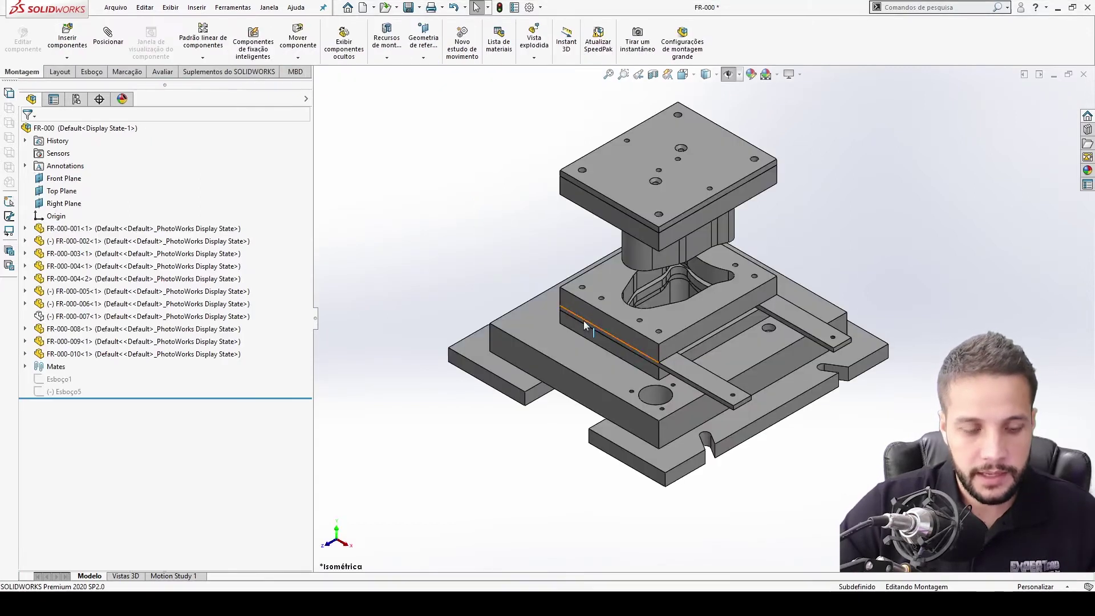
scroll(685, 319, "down", 3)
left_click(678, 301)
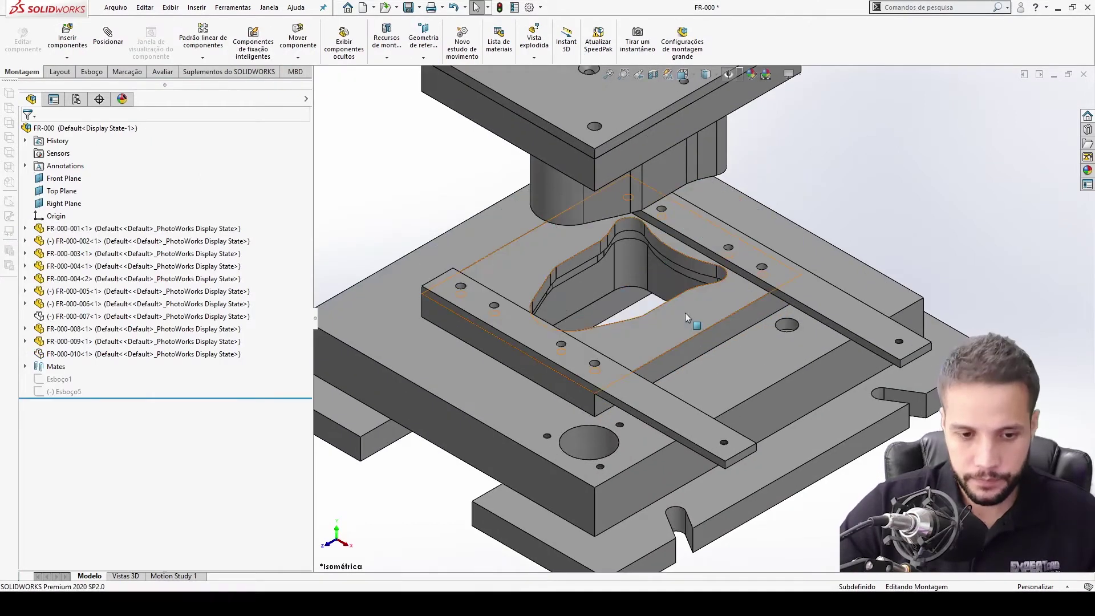
left_click(686, 314)
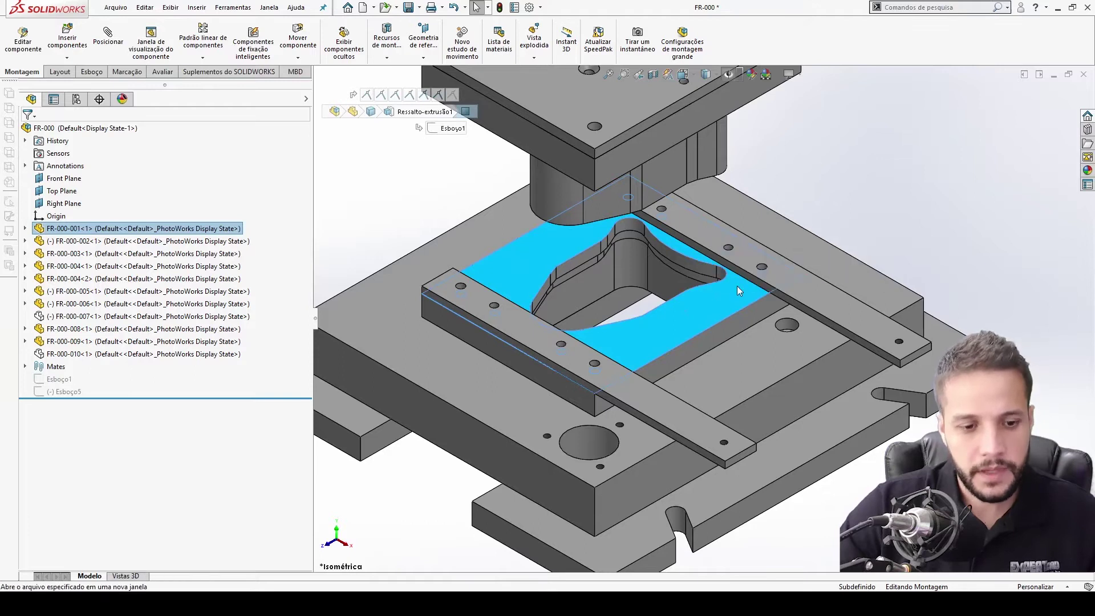
left_click(737, 286)
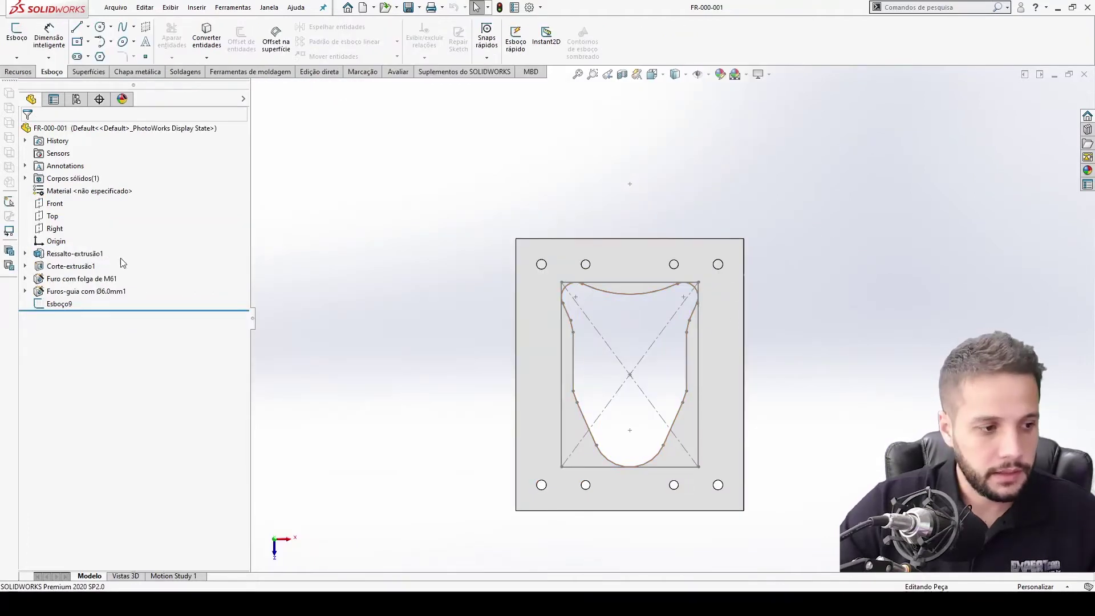
- Open the base sketch of Ressalto-extrusão1 in FR-000-001 for editing
left_click(74, 253)
left_click(25, 254)
left_click(57, 265)
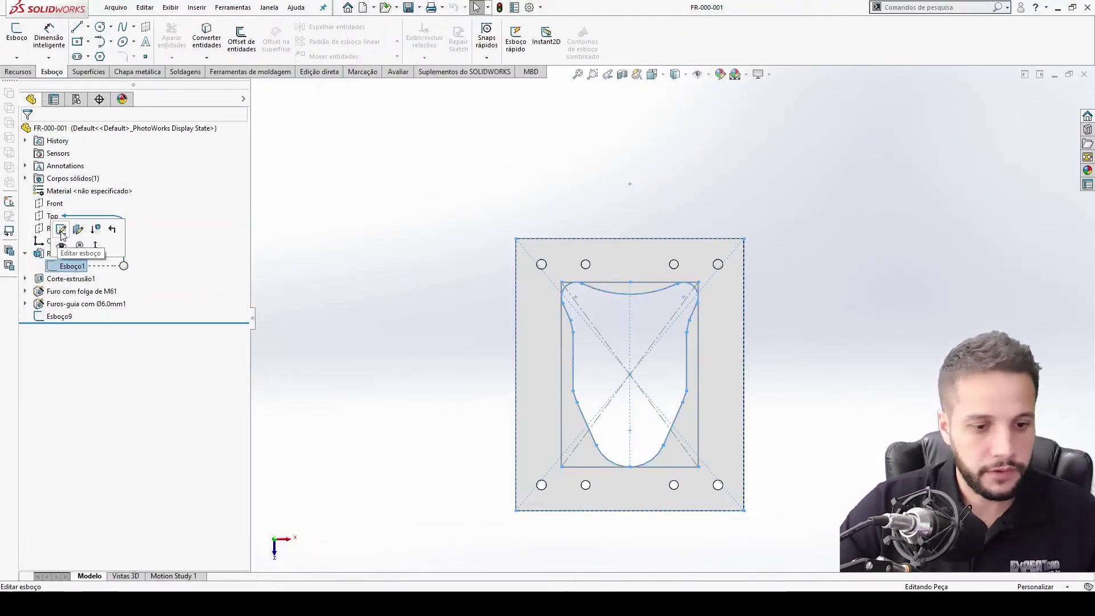
left_click(61, 229)
left_click_drag(608, 329, 761, 486)
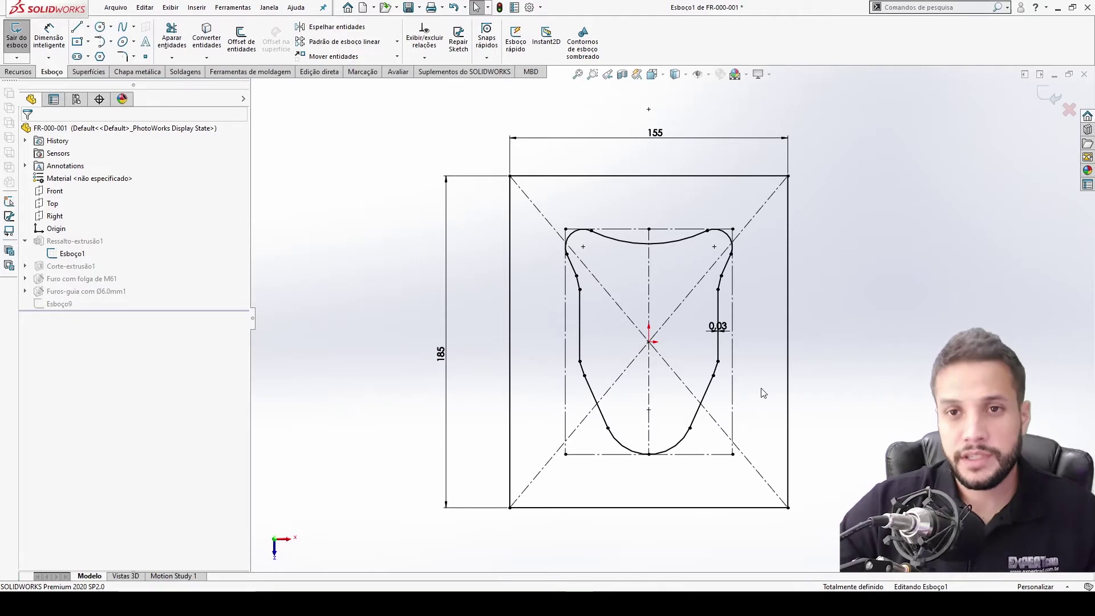
left_click_drag(814, 228, 921, 288)
mouse_move(922, 224)
left_mouse_down()
mouse_move(908, 255)
mouse_move(825, 323)
left_mouse_up()
left_click_drag(738, 200, 722, 239)
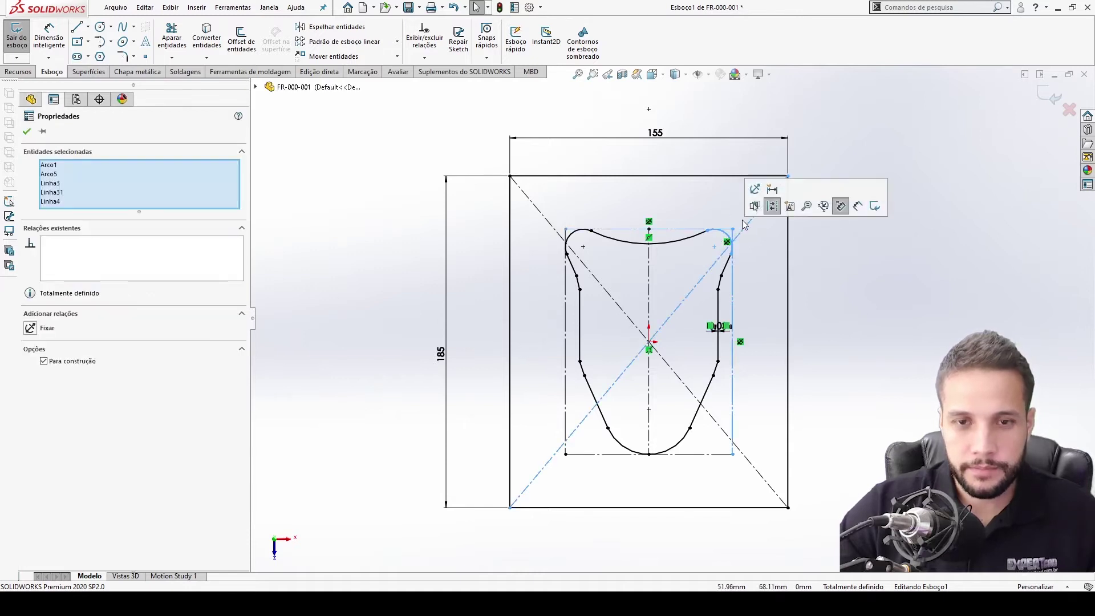
key("Escape")
mouse_move(552, 206)
left_mouse_down()
mouse_move(601, 281)
mouse_move(646, 398)
mouse_move(683, 345)
mouse_move(758, 349)
mouse_move(689, 323)
mouse_move(604, 311)
left_mouse_up()
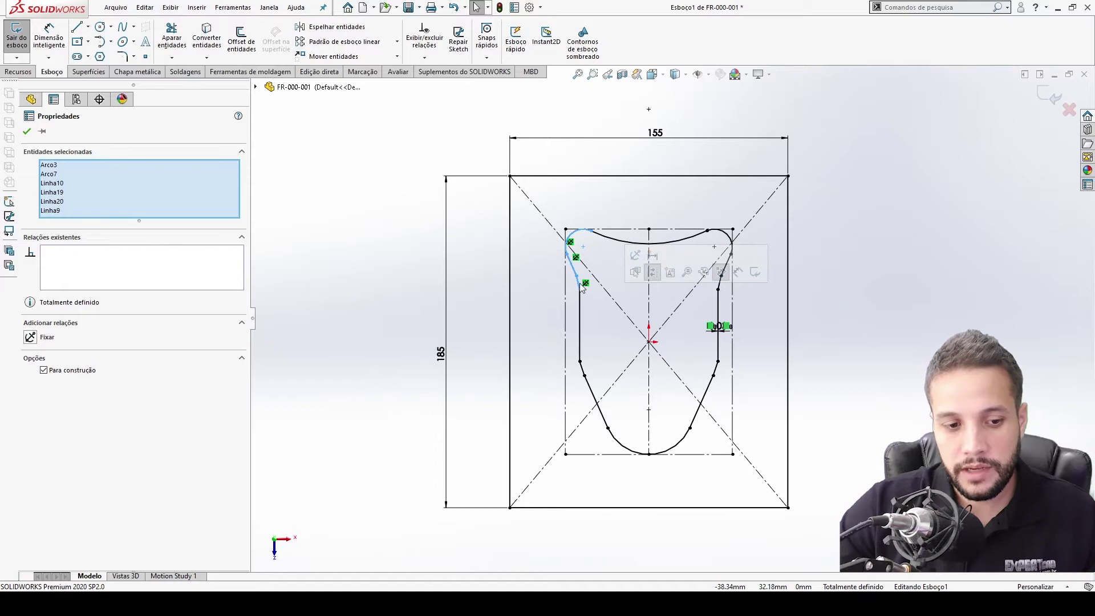
left_click(587, 213)
- Copy the inner cutout profile with its construction rectangle and centerline, and paste it into the new part's Top plane sketch
mouse_move(549, 209)
left_mouse_down()
mouse_move(667, 400)
mouse_move(747, 483)
mouse_move(743, 472)
left_mouse_up()
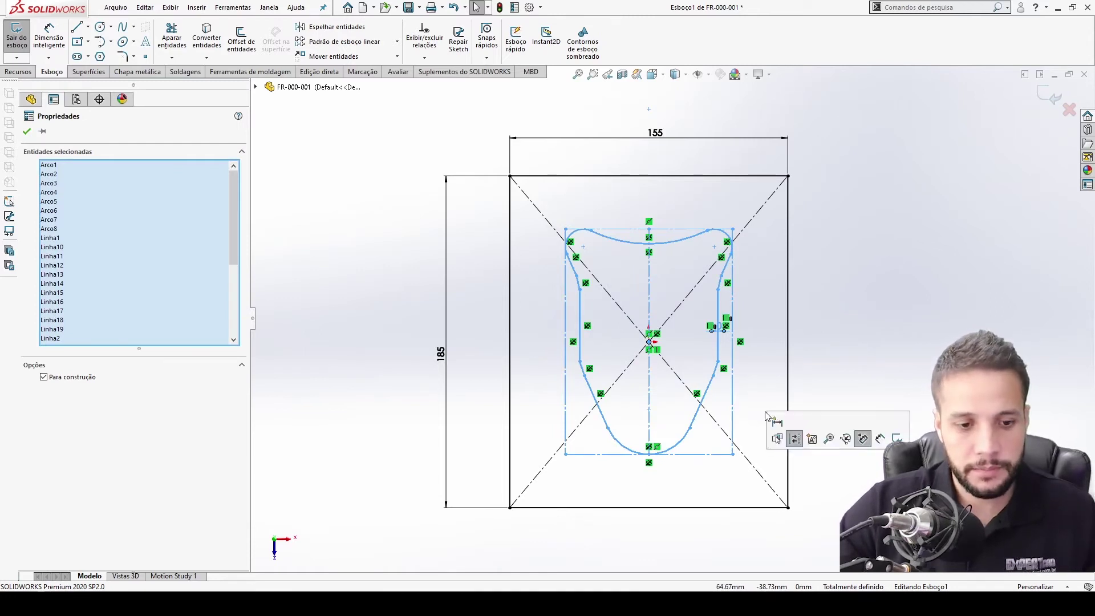
key("ctrl+Tab")
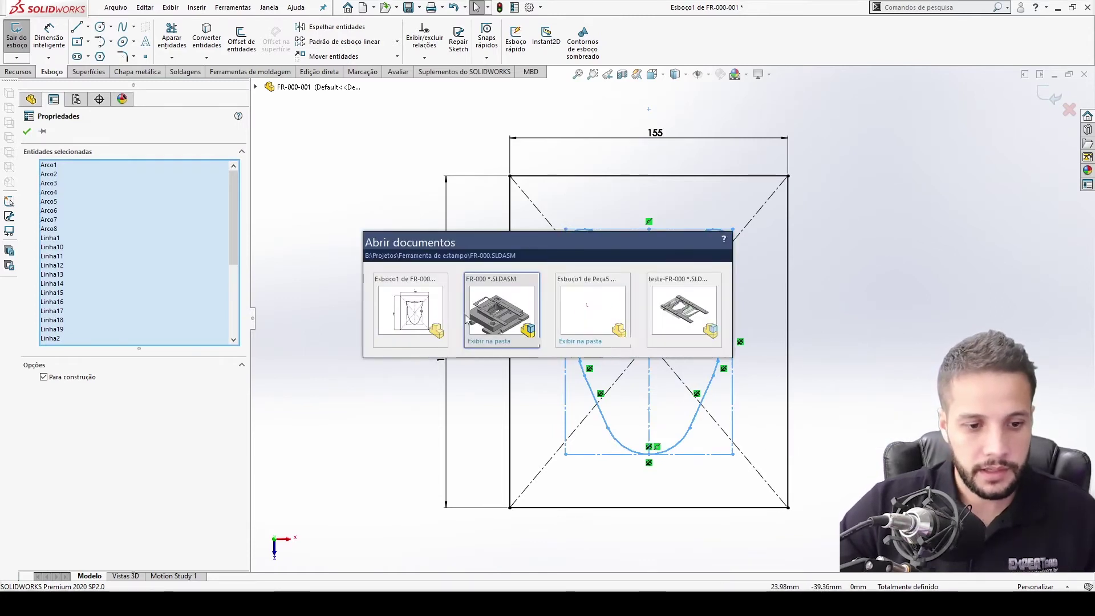
left_click(580, 323)
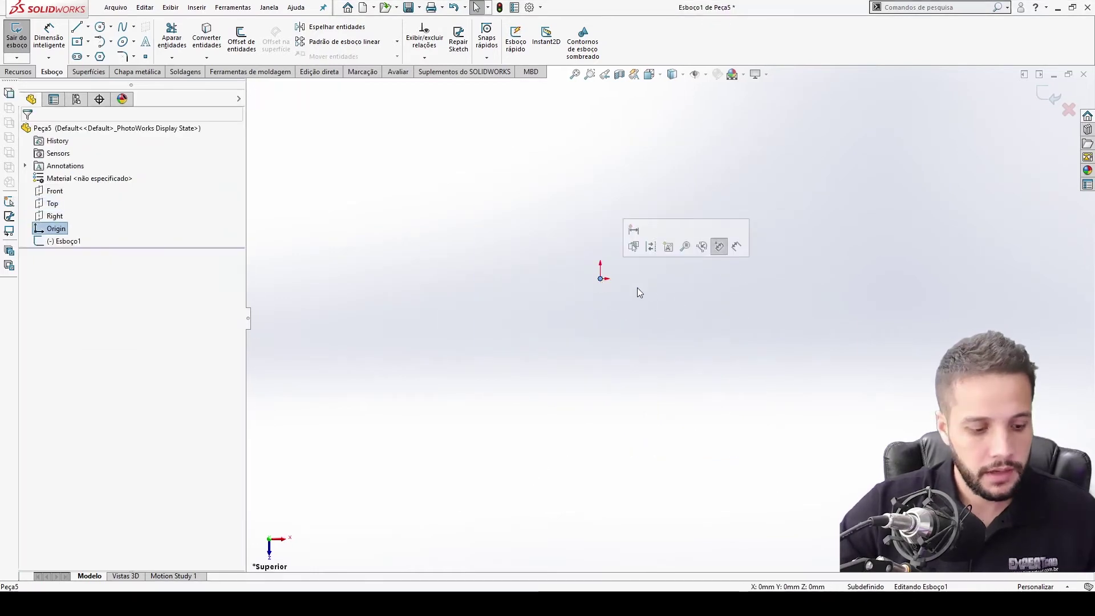
key("ctrl+v")
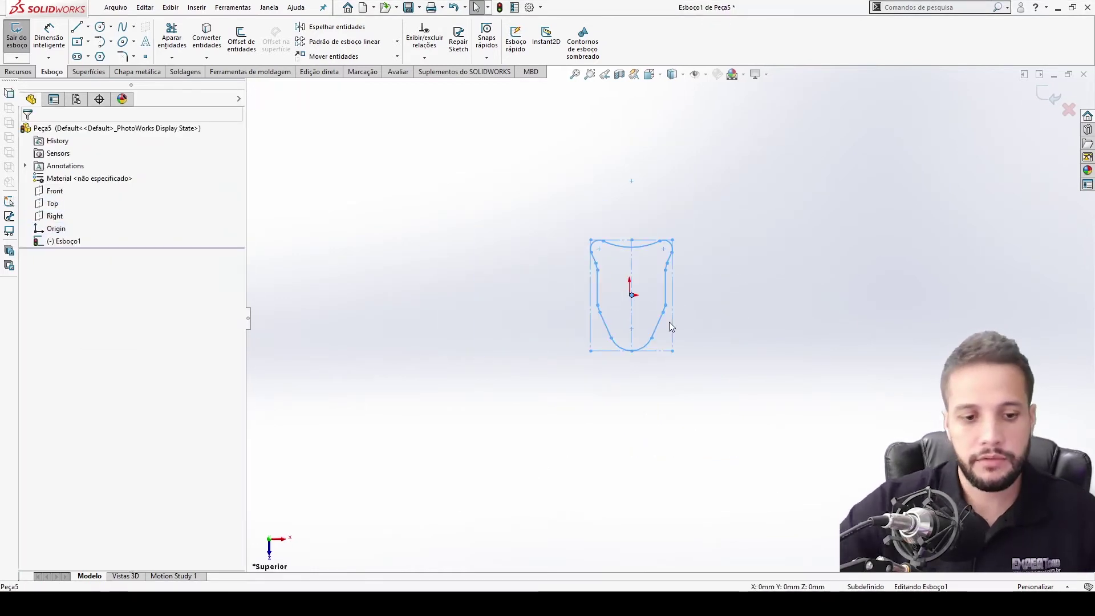
- Move the whole pasted profile from its center point onto the sketch origin
scroll(646, 283, "down", 2)
left_click(530, 211)
left_click_drag(530, 211, 750, 433)
key("m")
scroll(633, 336, "down", 5)
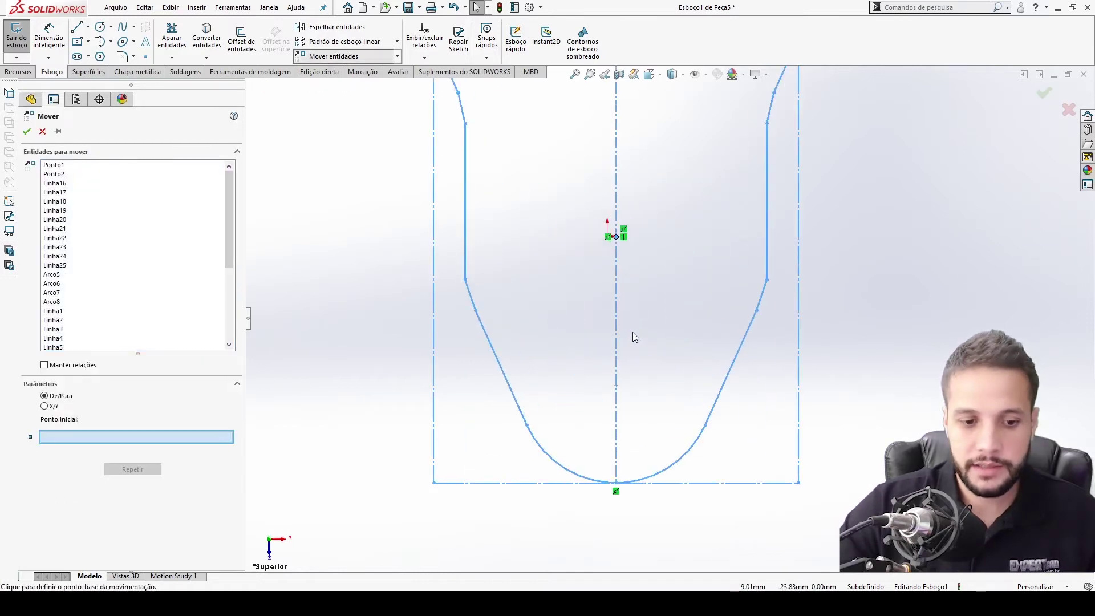
left_click(615, 235)
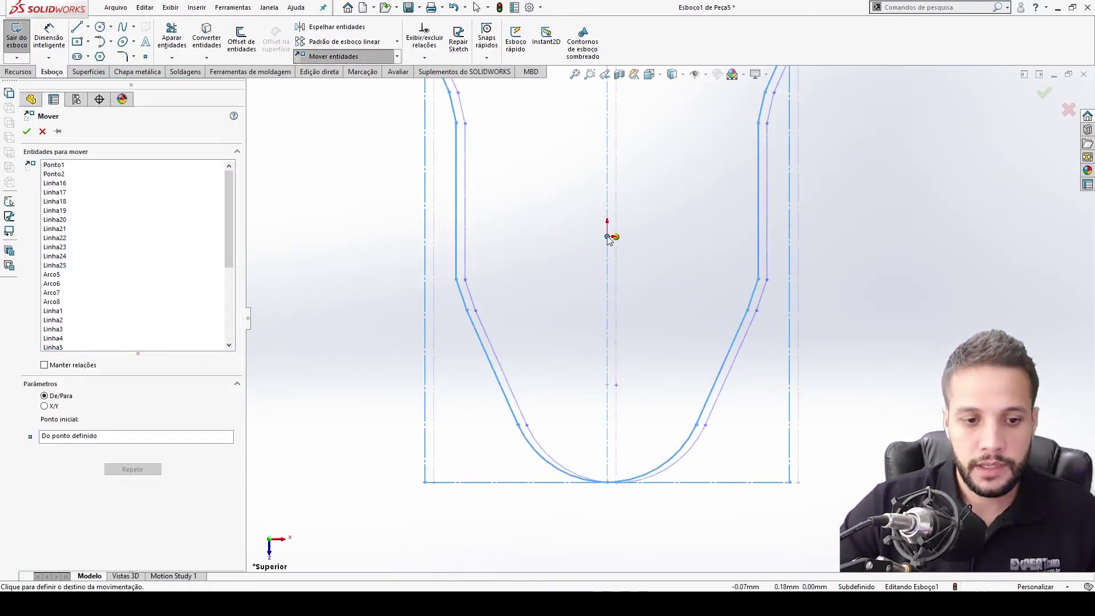
left_click(607, 237)
- Apply a Fix relation to all entities of the pasted profile
scroll(712, 303, "up", 3)
scroll(741, 308, "up", 4)
scroll(764, 319, "down", 3)
mouse_move(624, 188)
left_mouse_down()
mouse_move(635, 297)
mouse_move(464, 422)
left_mouse_up()
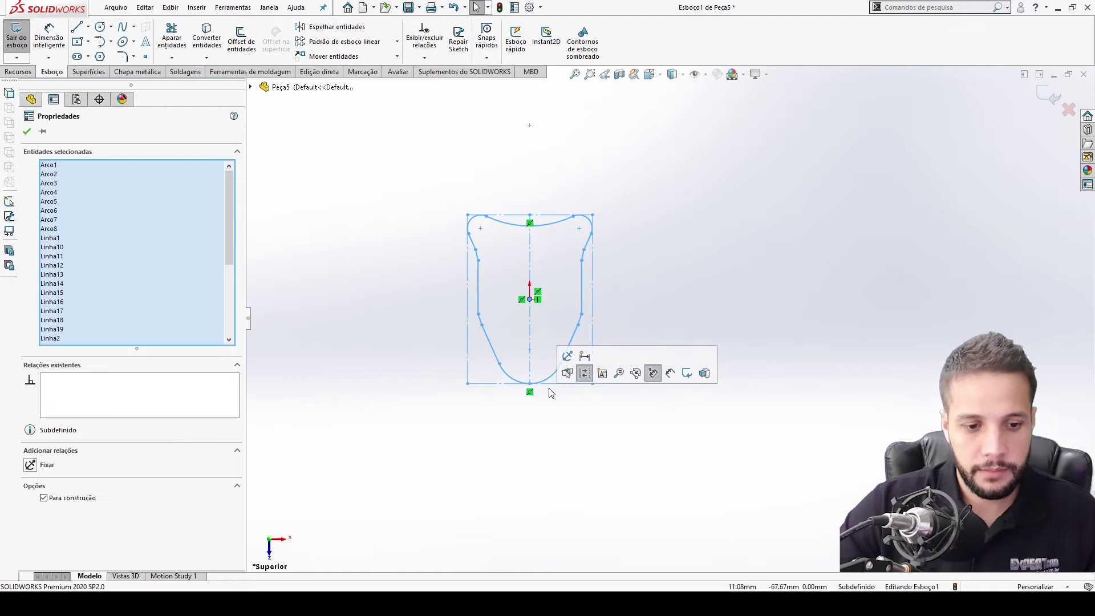
left_click(571, 360)
left_click(673, 297)
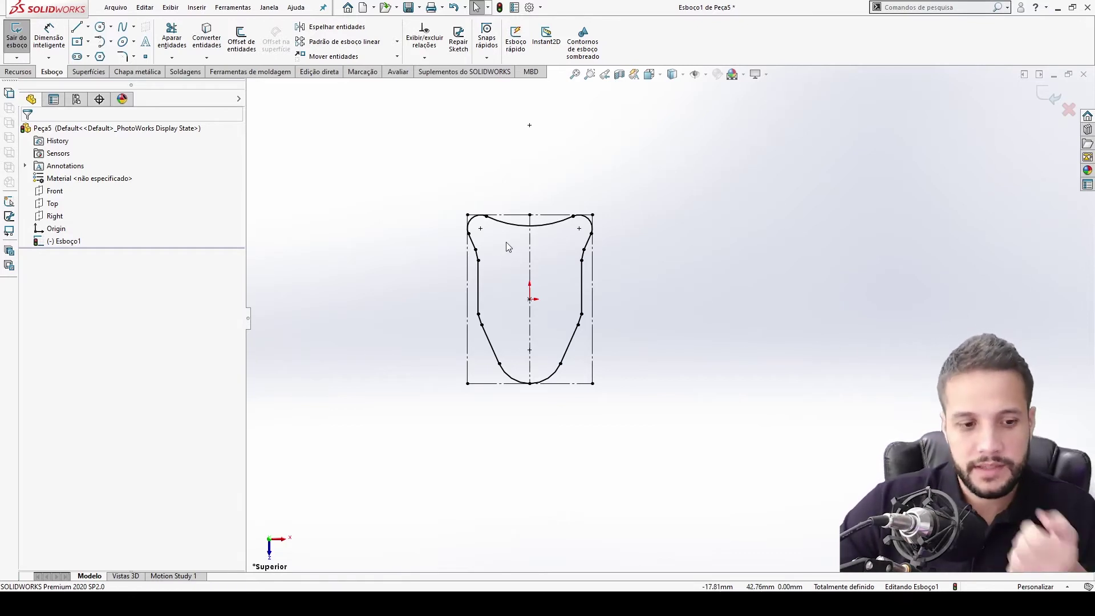
left_click(530, 215)
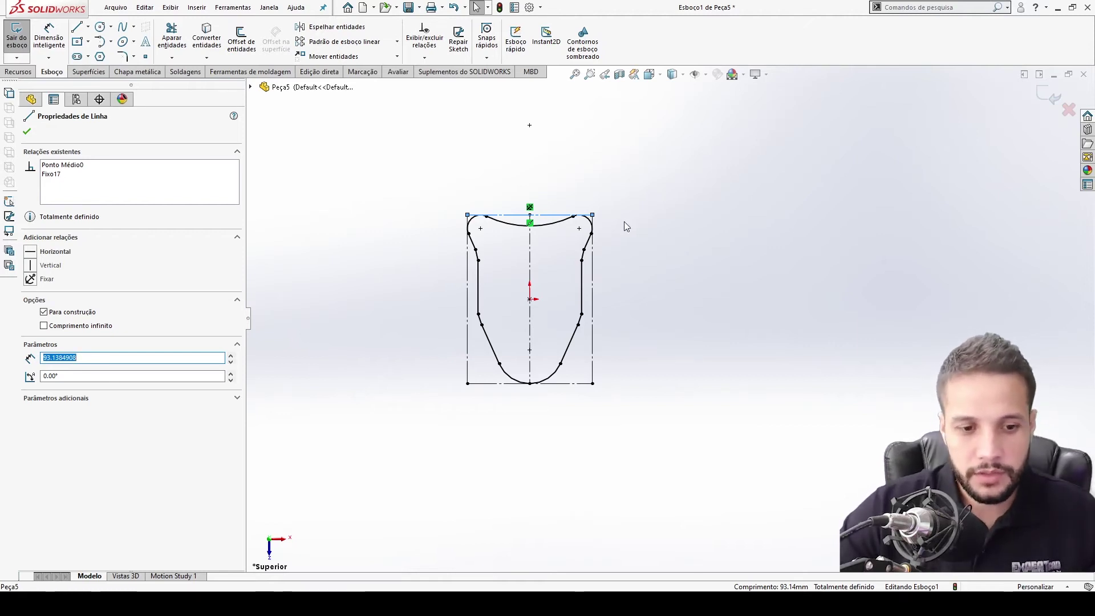
left_click(710, 224)
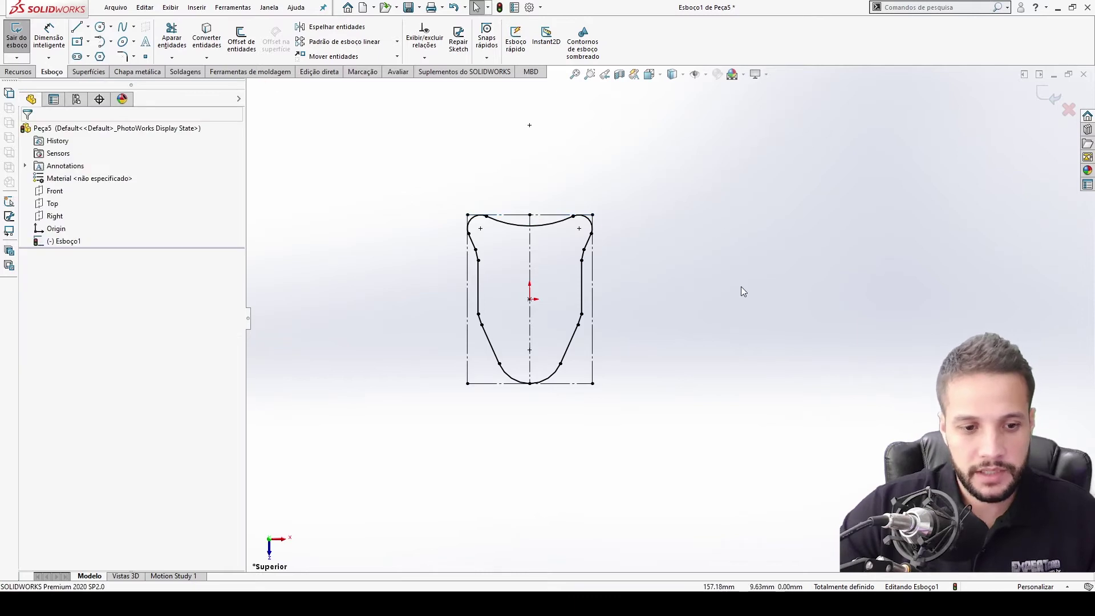
- Close the FR-000-001 part without saving its changes and return to the FR-000 assembly
key("ctrl+Tab")
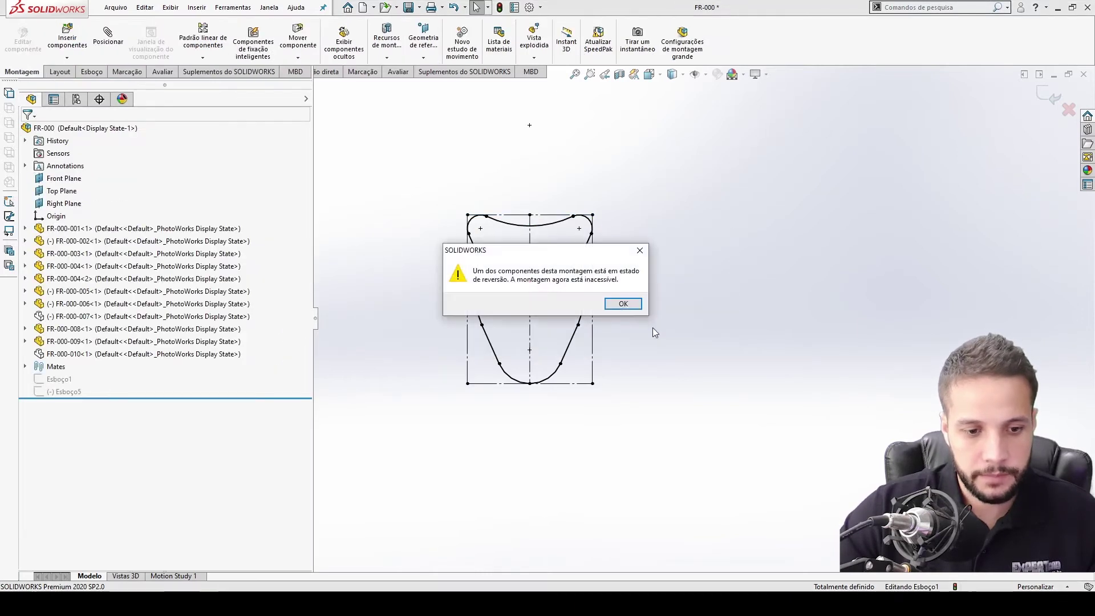
left_click(621, 302)
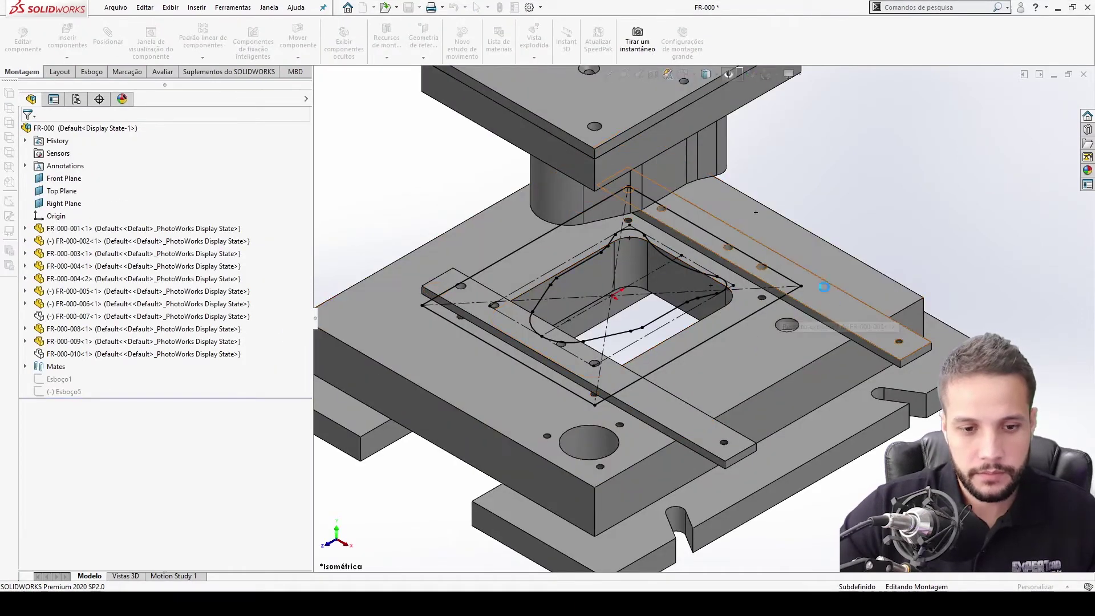
key("ctrl+Tab")
key("ctrl+Tab")
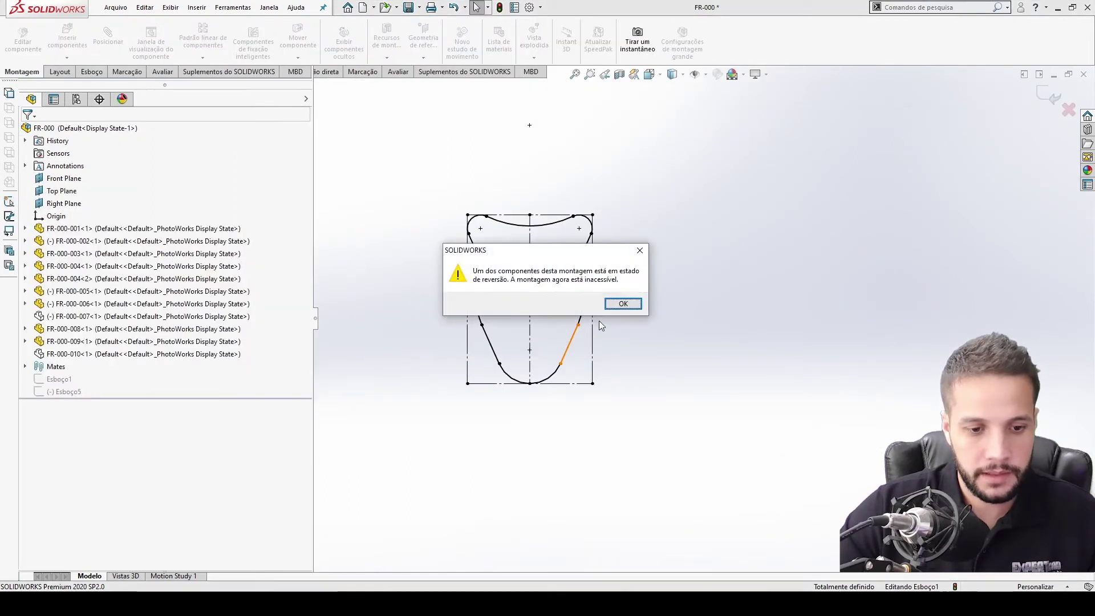
key("Return")
key("ctrl+Tab")
key("ctrl+Tab")
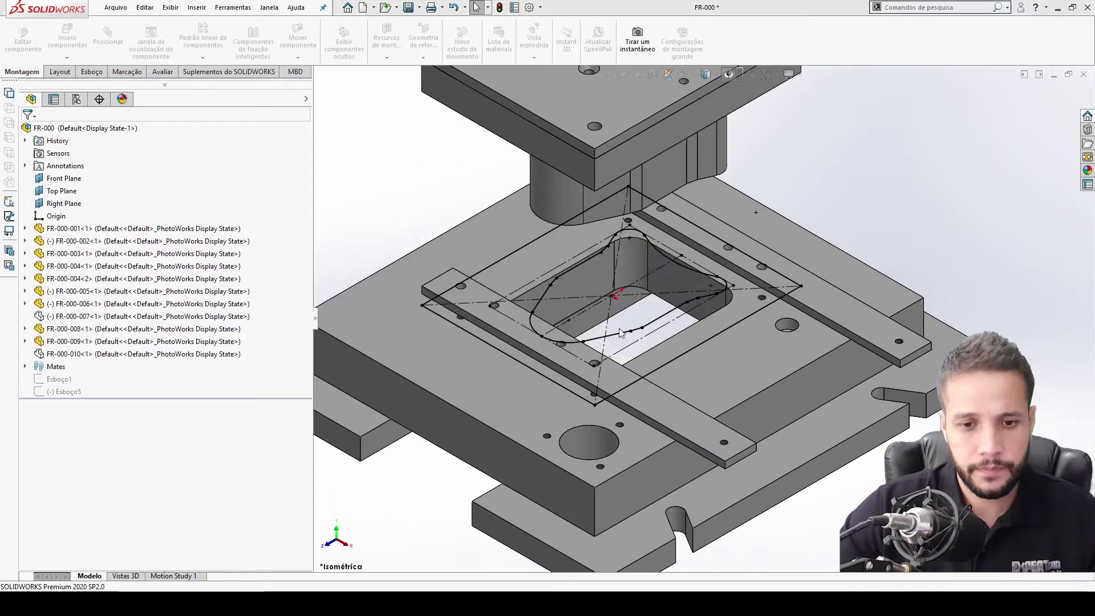
left_click(1083, 74)
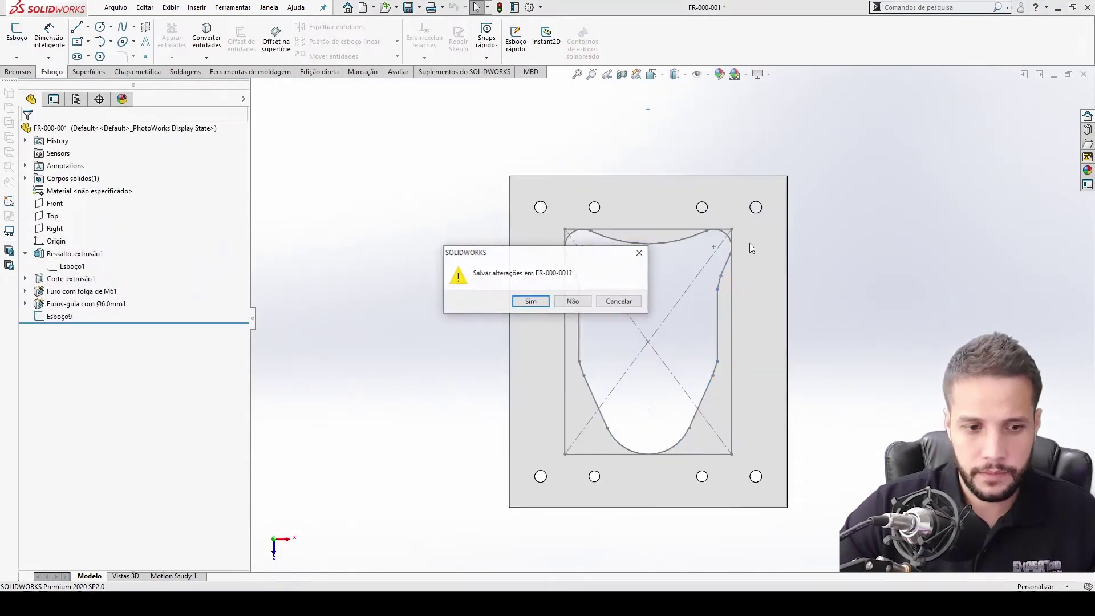
left_click(570, 306)
left_click(632, 339)
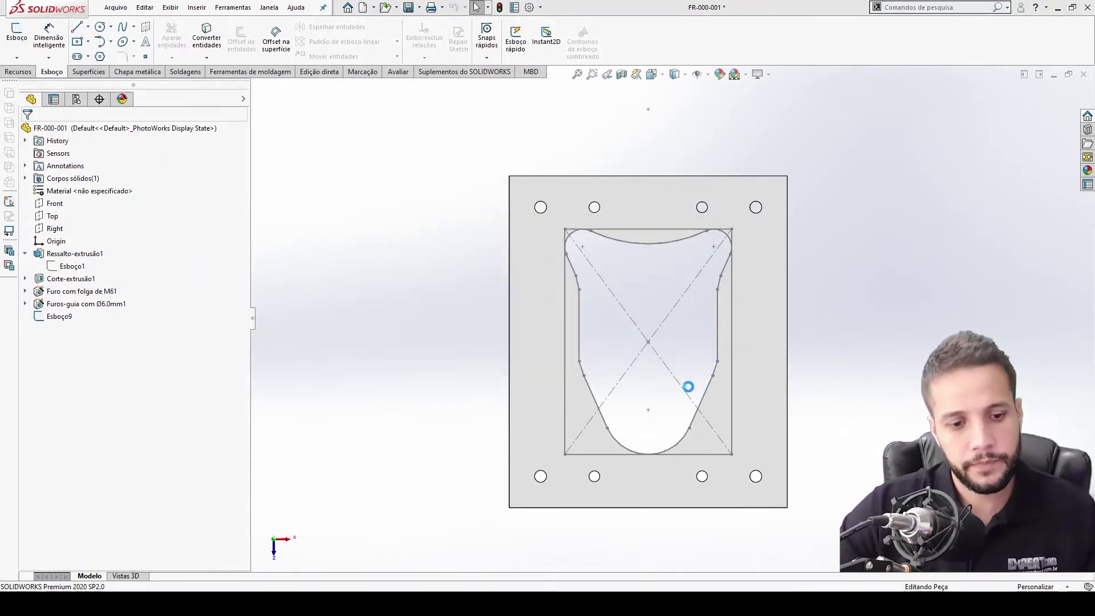
- Examine the shaped opening of plate FR-000-001 in the assembly and check the length of the plate's lower edge
key("f")
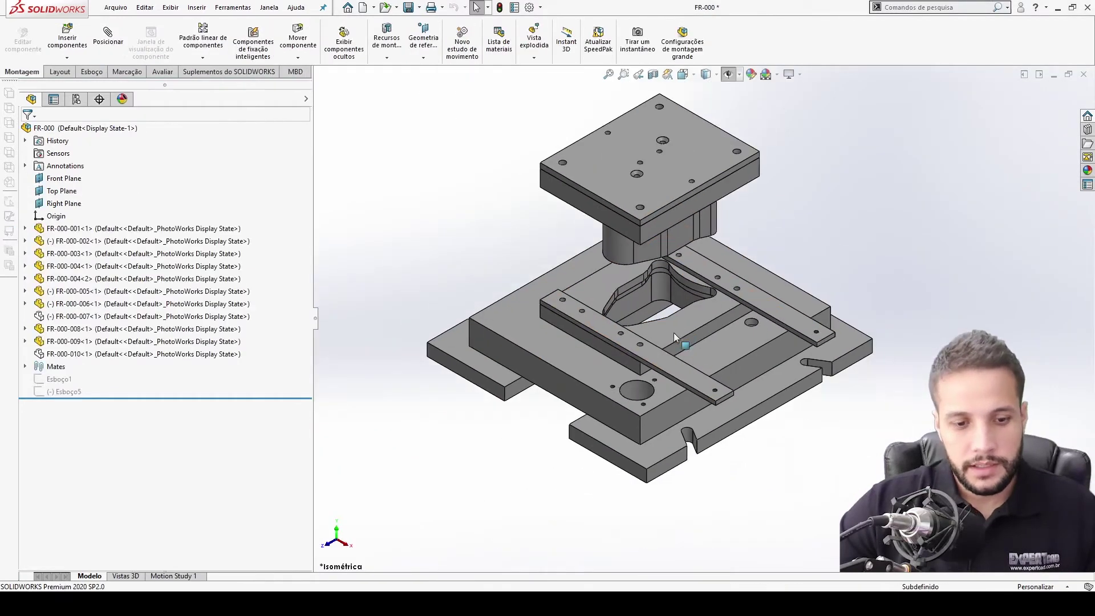
mouse_move(673, 333)
middle_mouse_down()
mouse_move(767, 301)
mouse_move(617, 272)
middle_mouse_up()
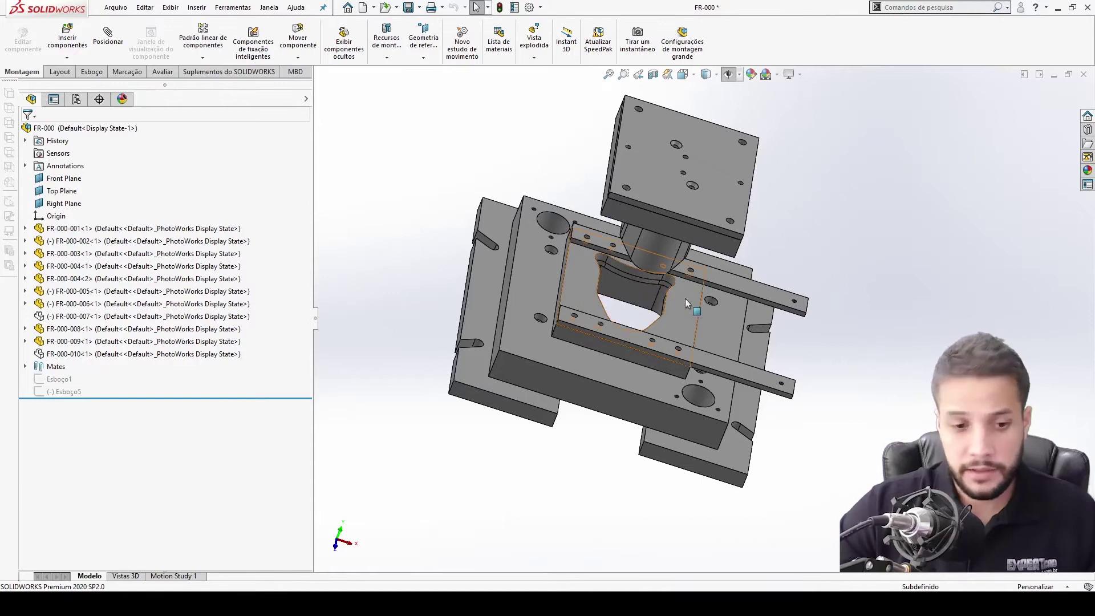
left_click(734, 208)
key("ctrl+7")
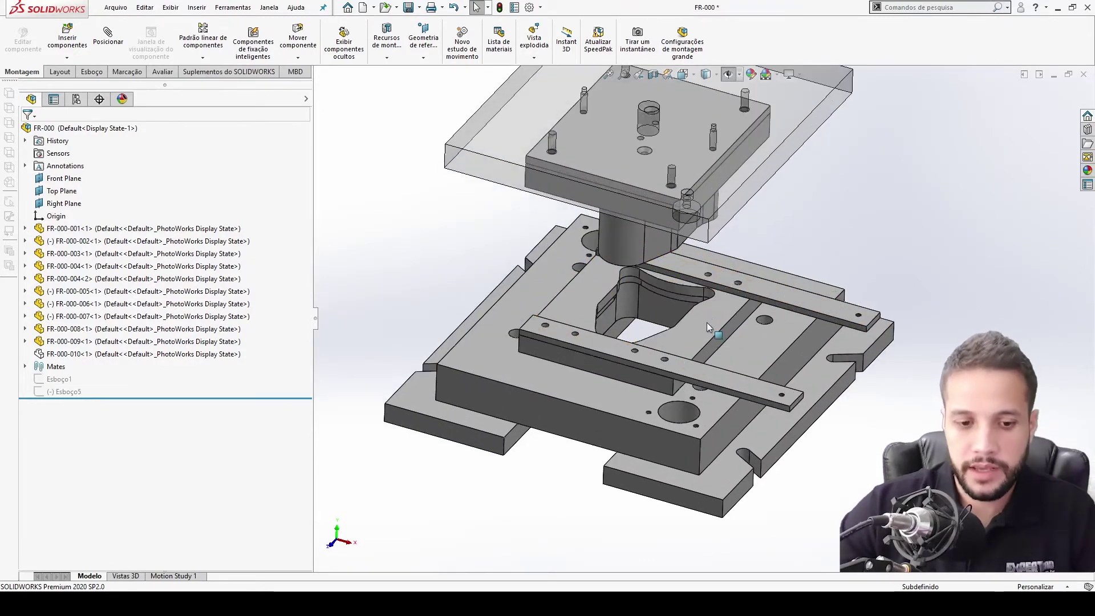
scroll(683, 361, "down", 5)
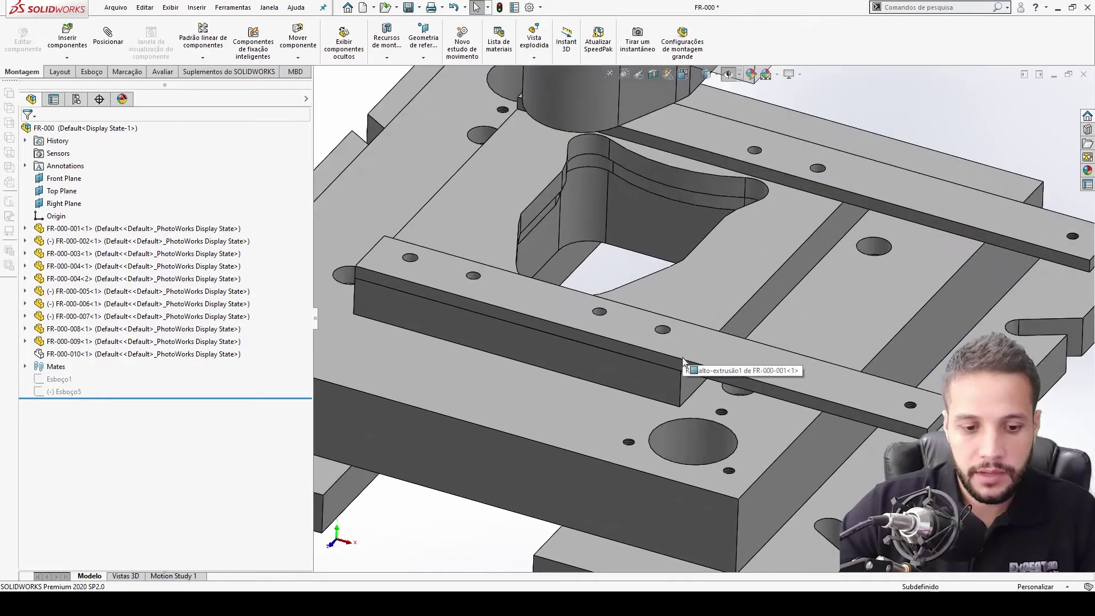
left_click(673, 404)
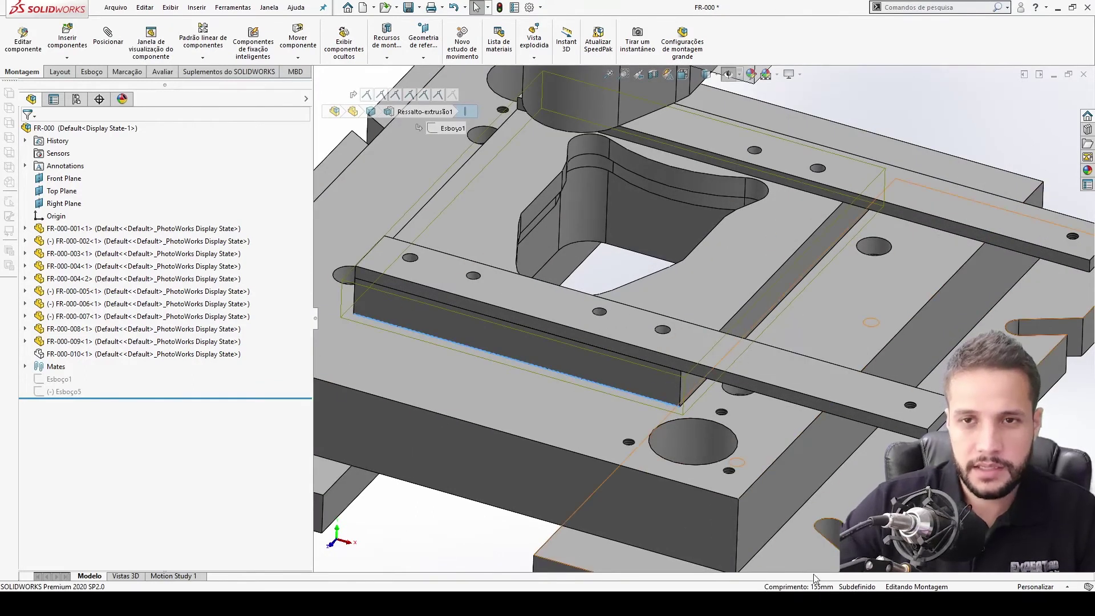
scroll(804, 482, "up", 4)
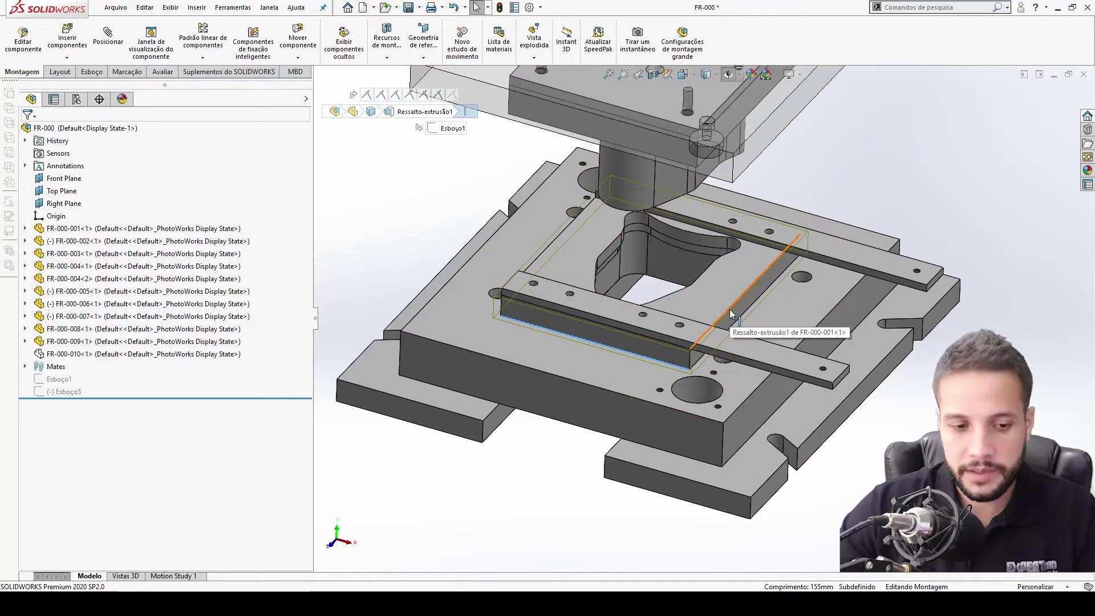
scroll(734, 307, "down", 5)
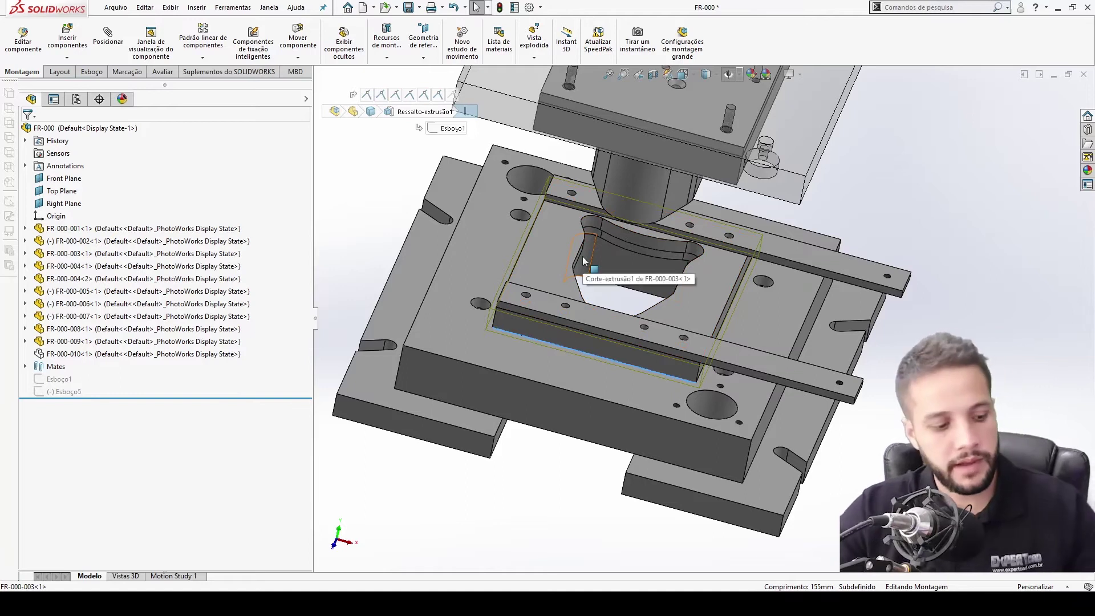
left_click(881, 337)
- Switch from the FR-000 assembly back to the profile sketch of part Peça5
key("ctrl+Tab")
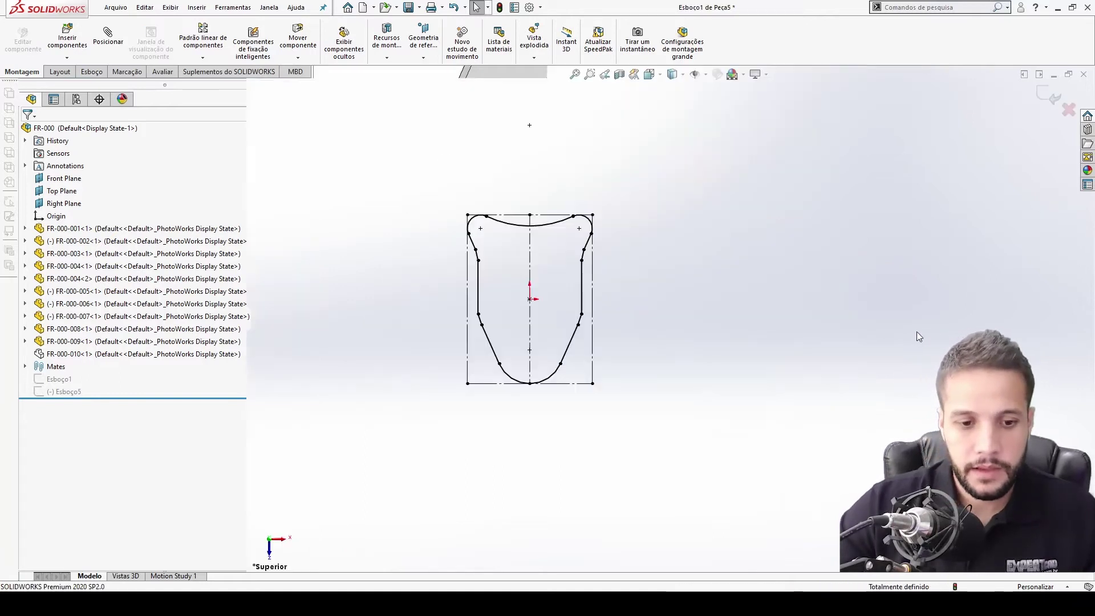
scroll(652, 353, "up", 2)
key("ctrl+Tab")
key("ctrl+Tab")
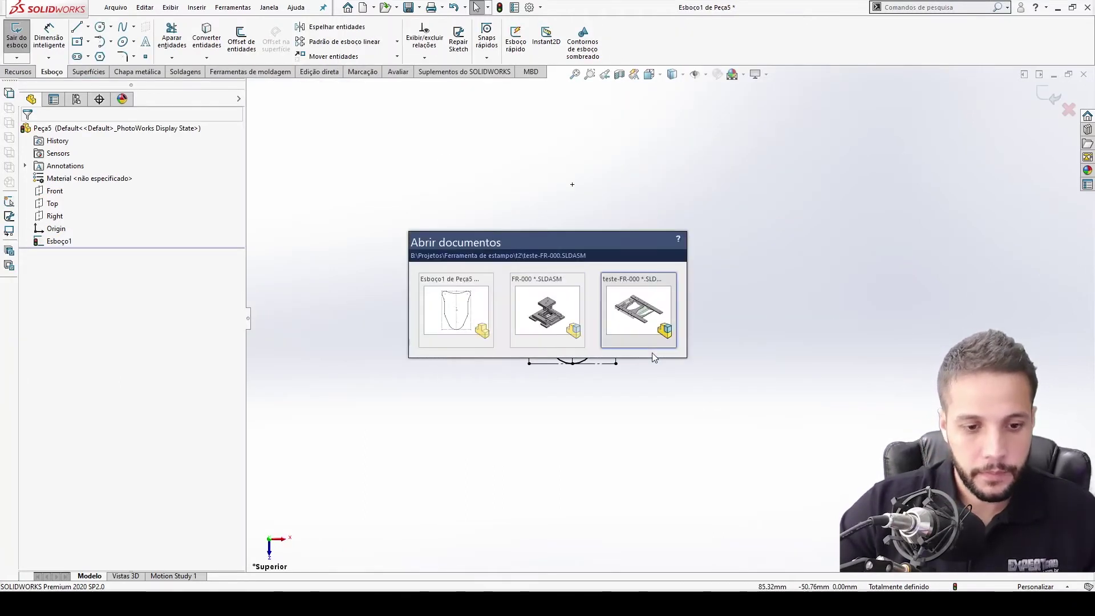
key("ctrl+Tab")
key("ctrl+Tab")
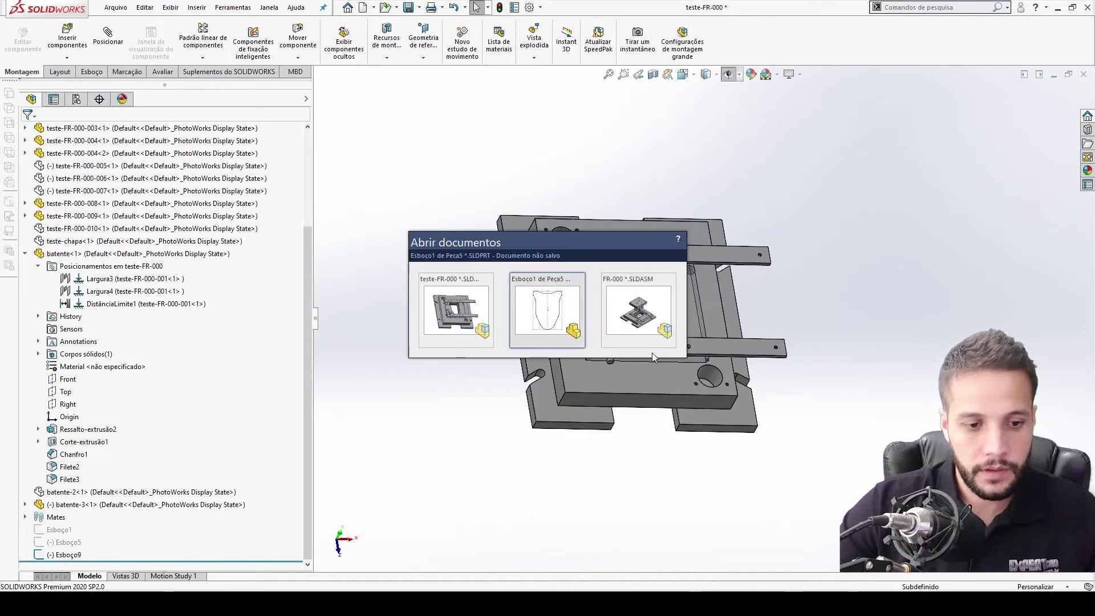
scroll(647, 308, "down", 3)
scroll(650, 316, "up", 2)
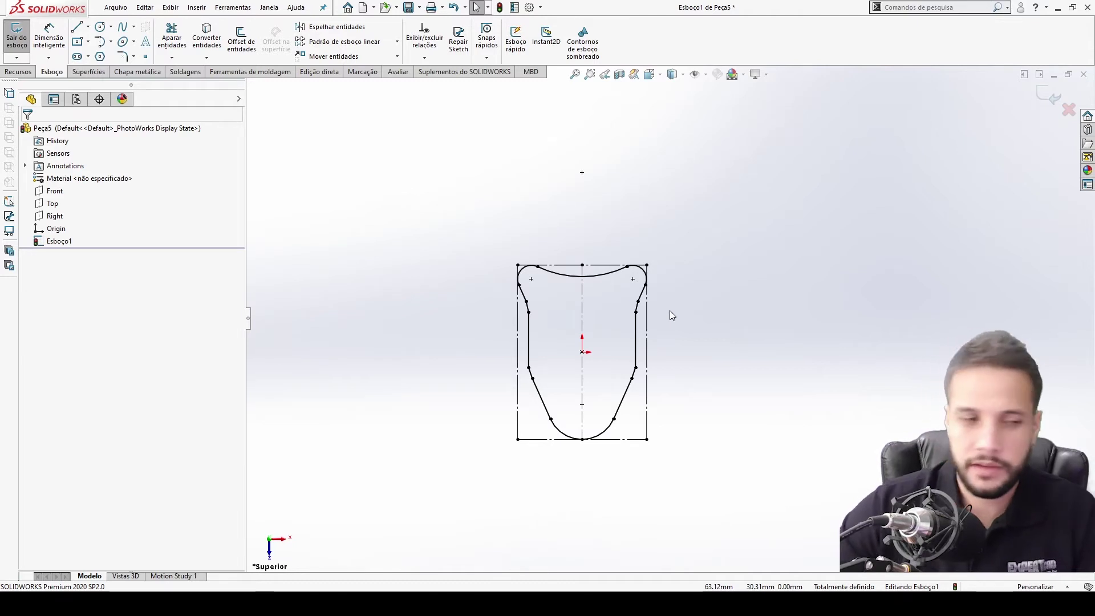
left_click(346, 48)
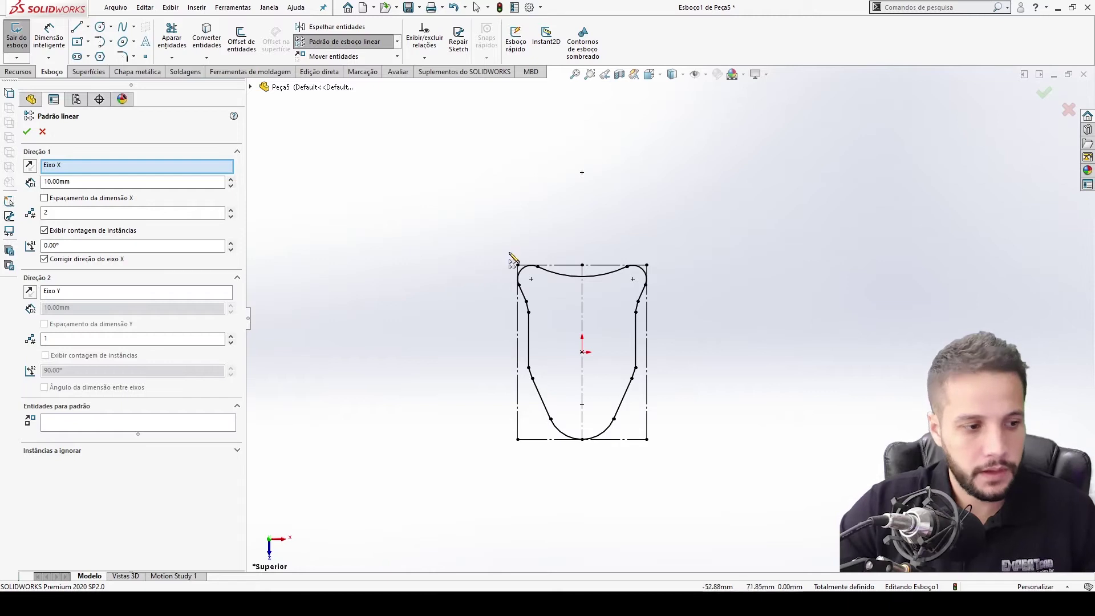
left_click(139, 422)
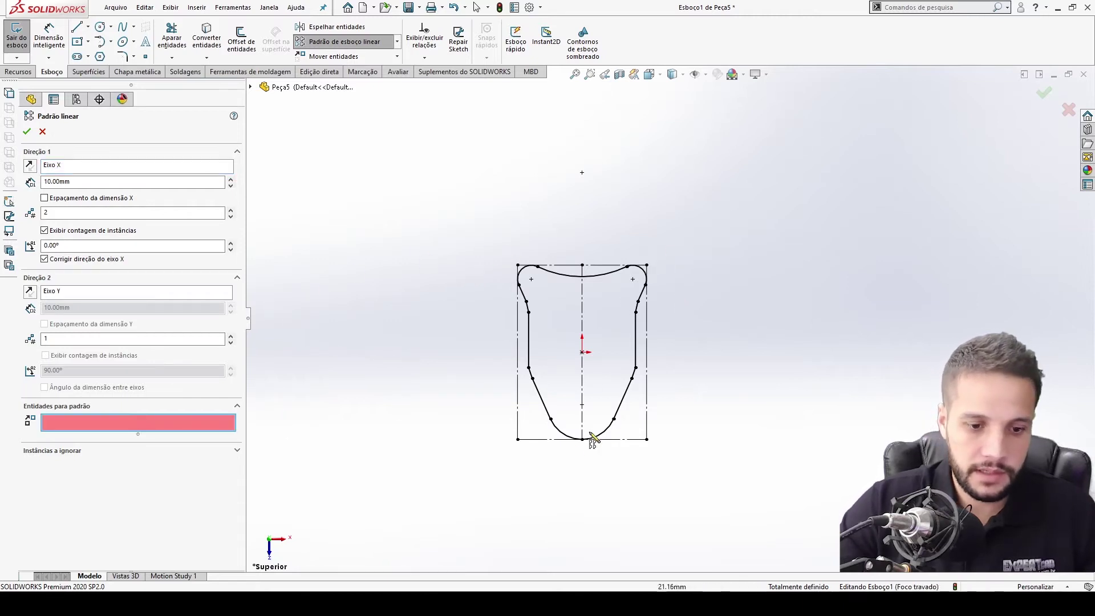
key("Escape")
- Set up a two-instance linear sketch pattern of the whole profile along the X axis with 93 mm spacing
mouse_move(495, 246)
left_mouse_down()
mouse_move(587, 371)
mouse_move(721, 492)
left_mouse_up()
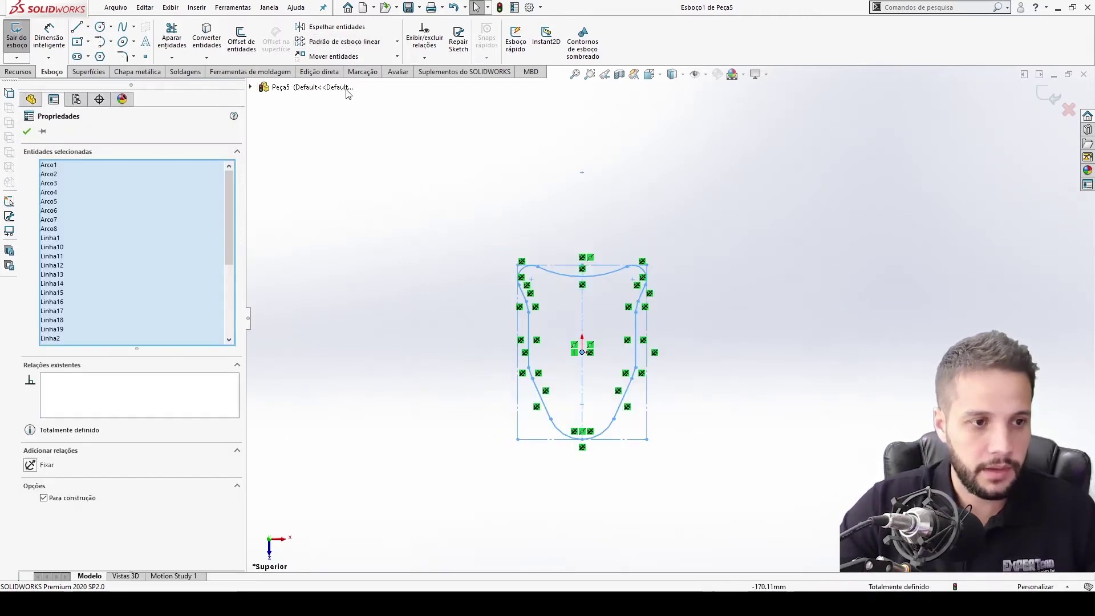
left_click(344, 41)
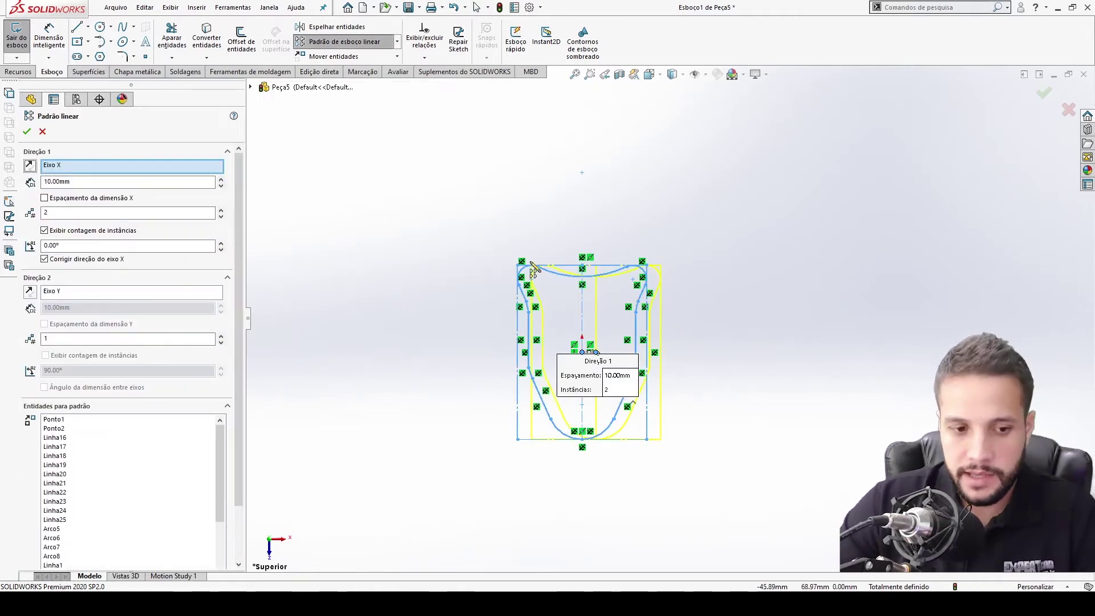
scroll(660, 311, "up", 2)
scroll(659, 310, "down", 2)
double_click(83, 181)
type("93")
key("Return")
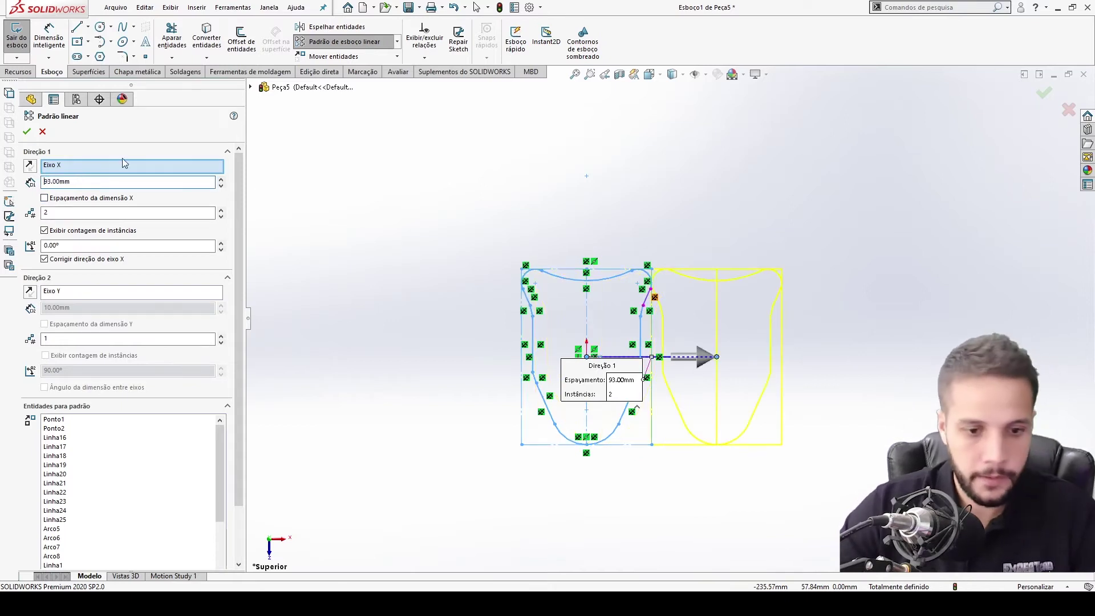
scroll(723, 336, "down", 2)
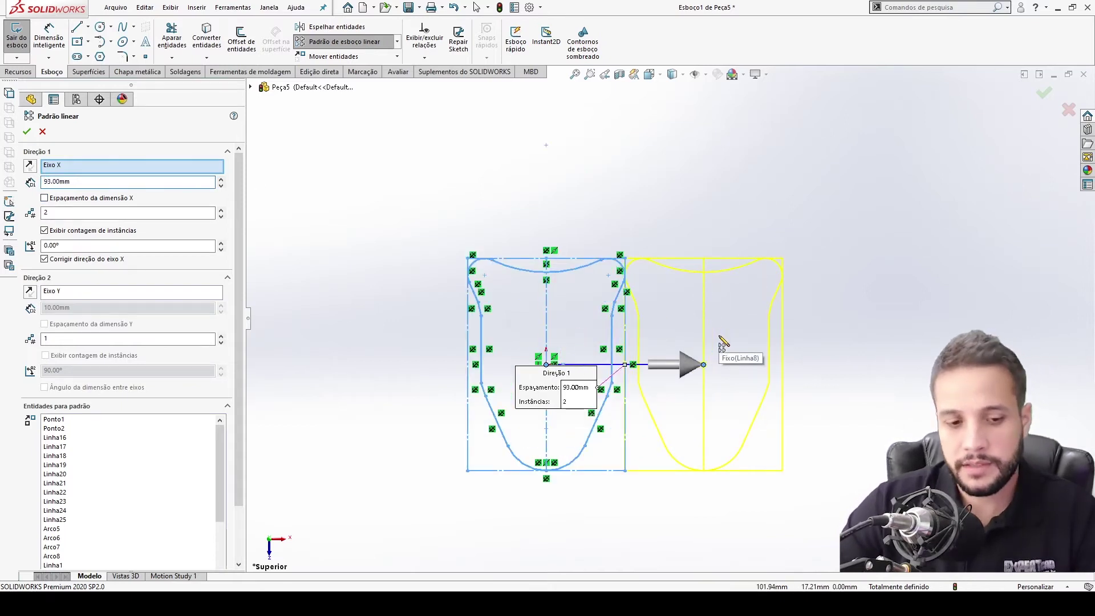
scroll(686, 450, "down", 2)
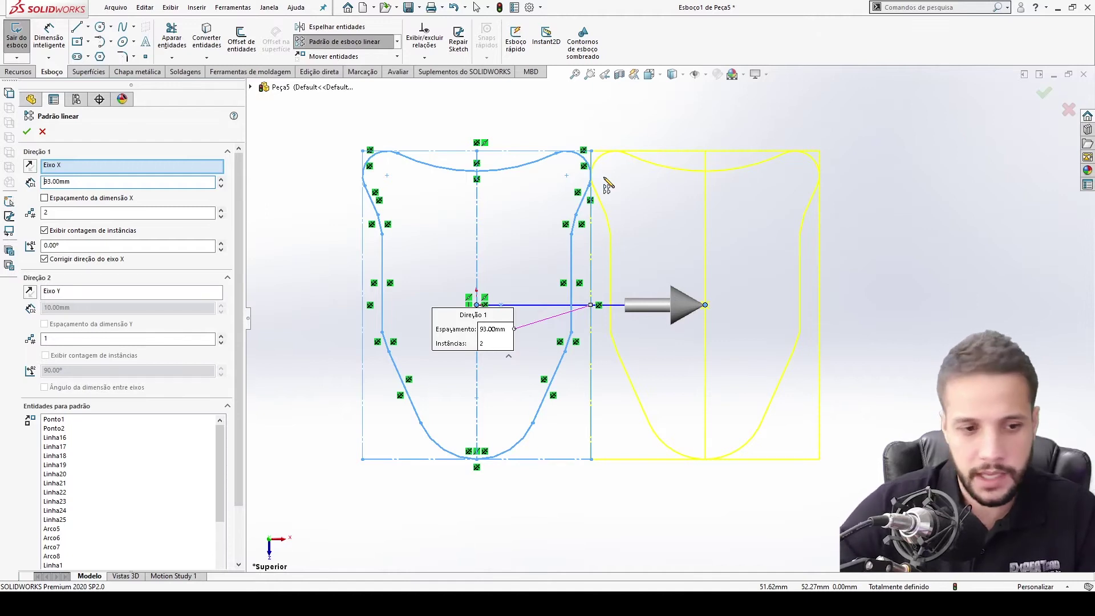
- Set the linear pattern's X spacing to 98 mm and create the two-instance pattern
double_click(142, 181)
type("98")
key("Return")
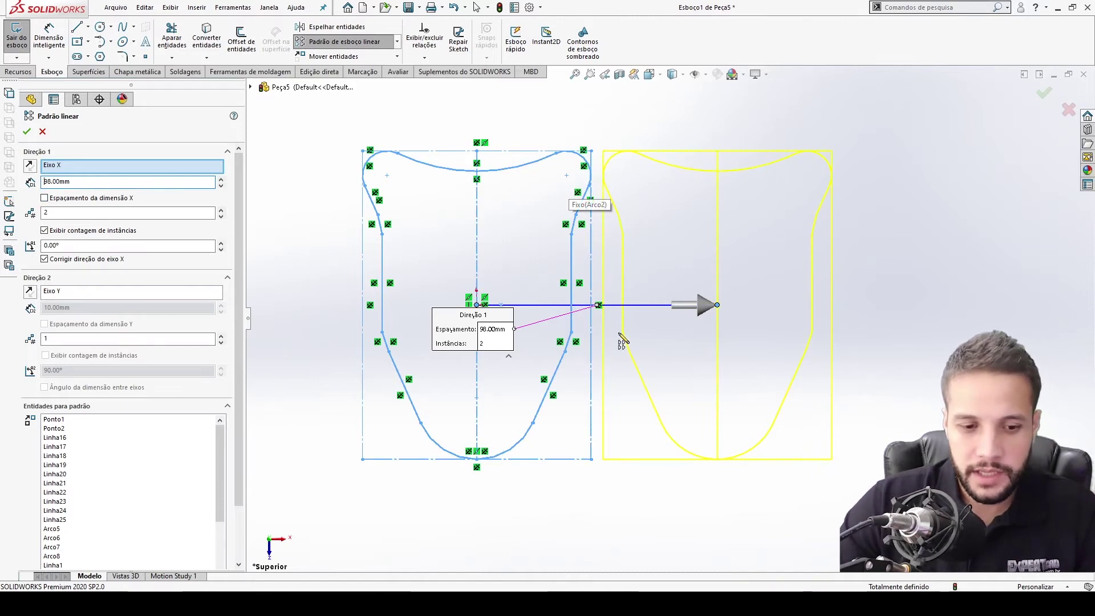
left_click(1044, 92)
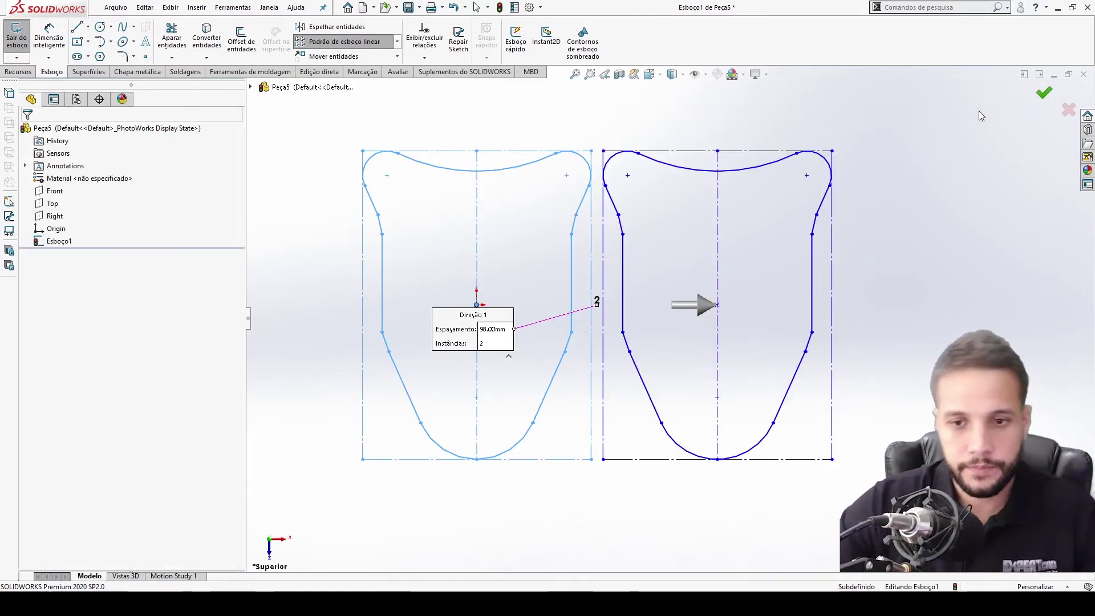
- Measure the overall width across both profiles between the outer vertical construction lines
key("m")
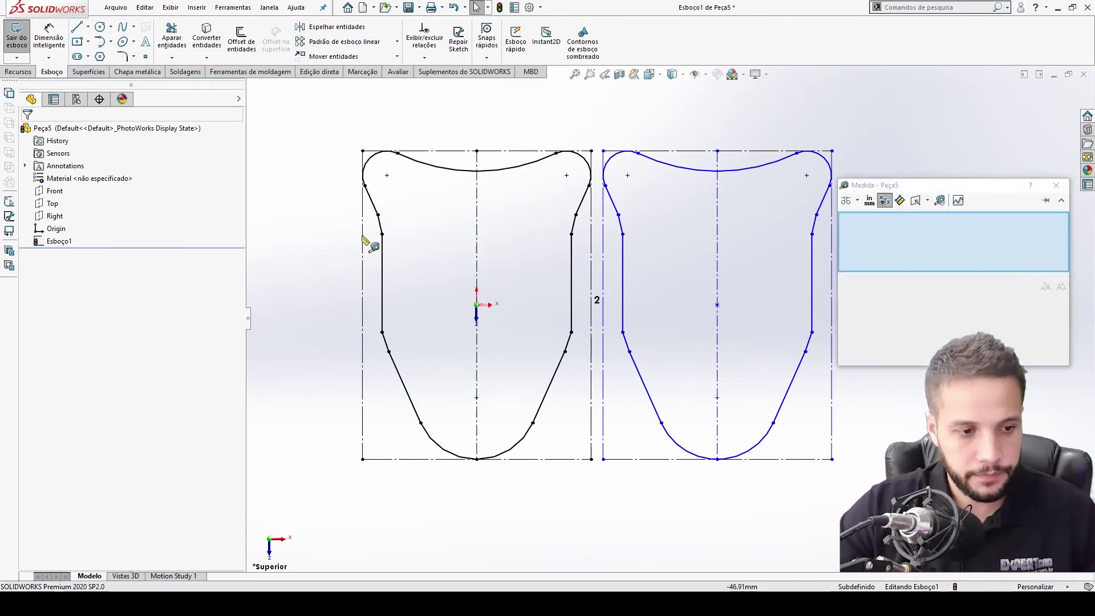
left_click(363, 240)
left_click(831, 183)
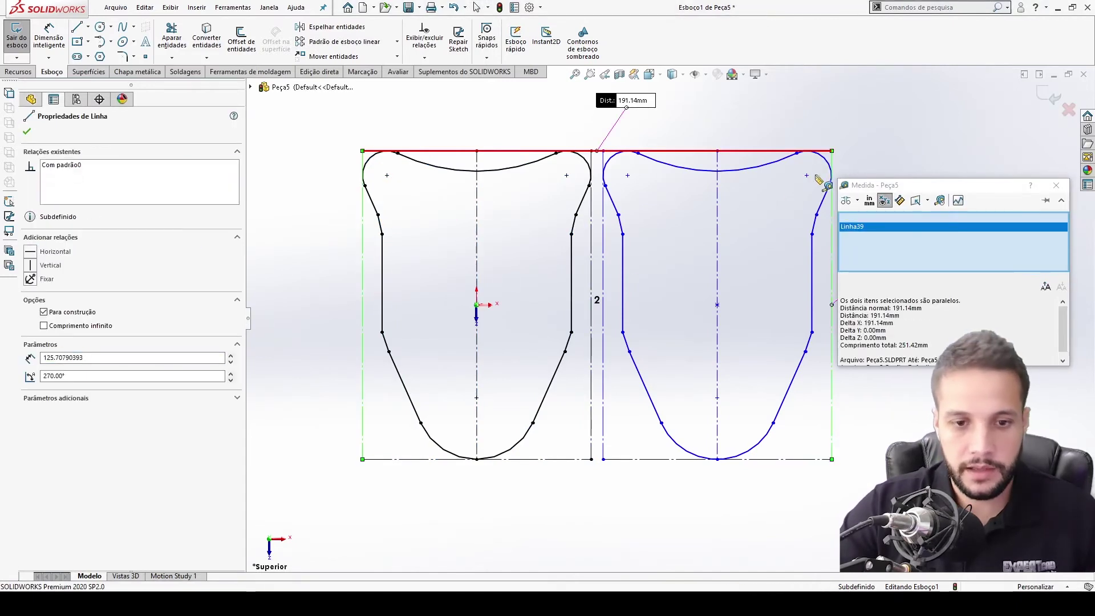
scroll(657, 313, "up", 3)
scroll(704, 230, "down", 1)
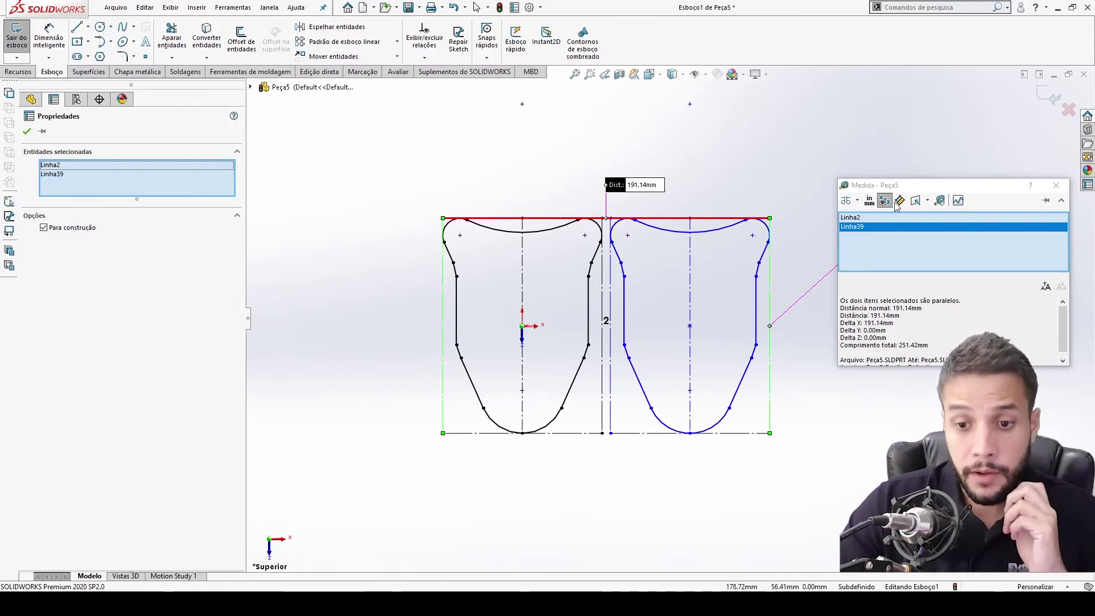
left_click(1056, 187)
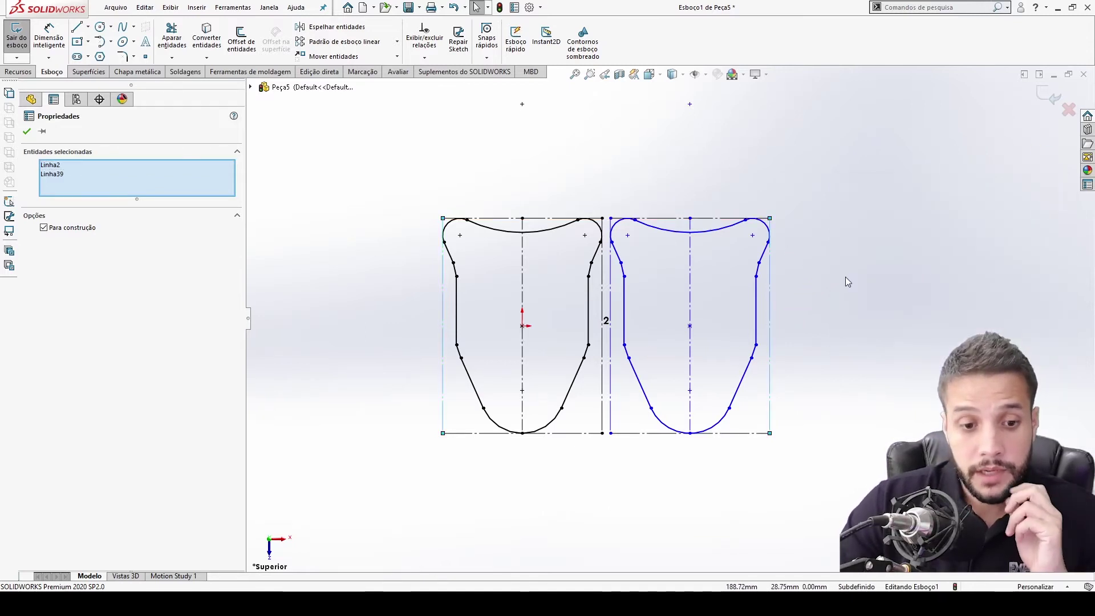
left_click(648, 242)
scroll(651, 257, "up", 1)
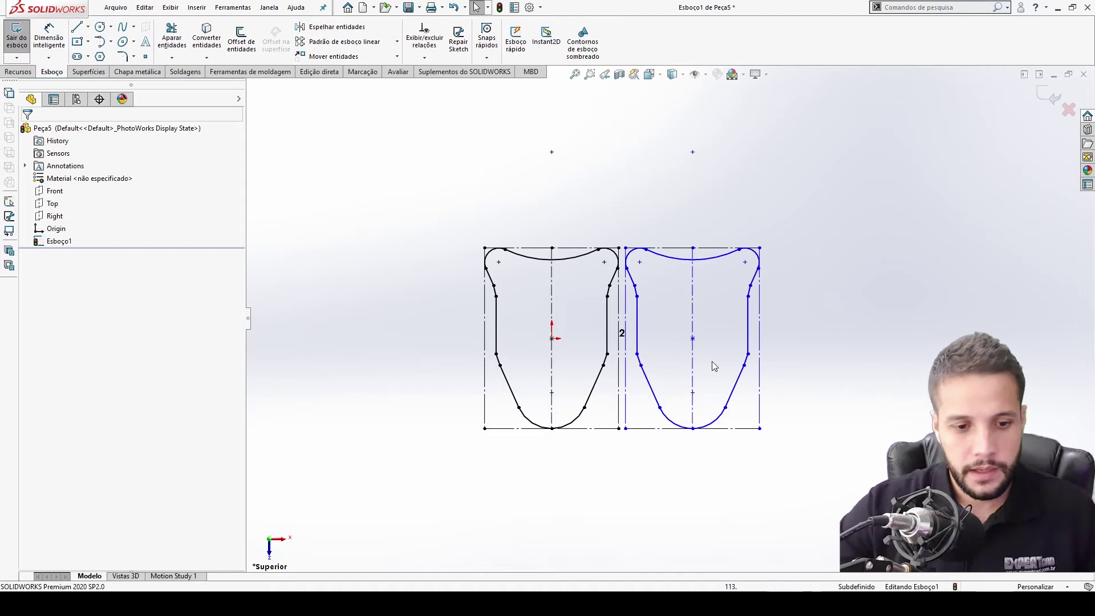
- Move both profiles together from the first profile's center point at the origin to the empty area above it
scroll(713, 367, "up", 2)
mouse_move(751, 249)
left_mouse_down()
mouse_move(694, 418)
mouse_move(480, 430)
left_mouse_up()
left_click(358, 59)
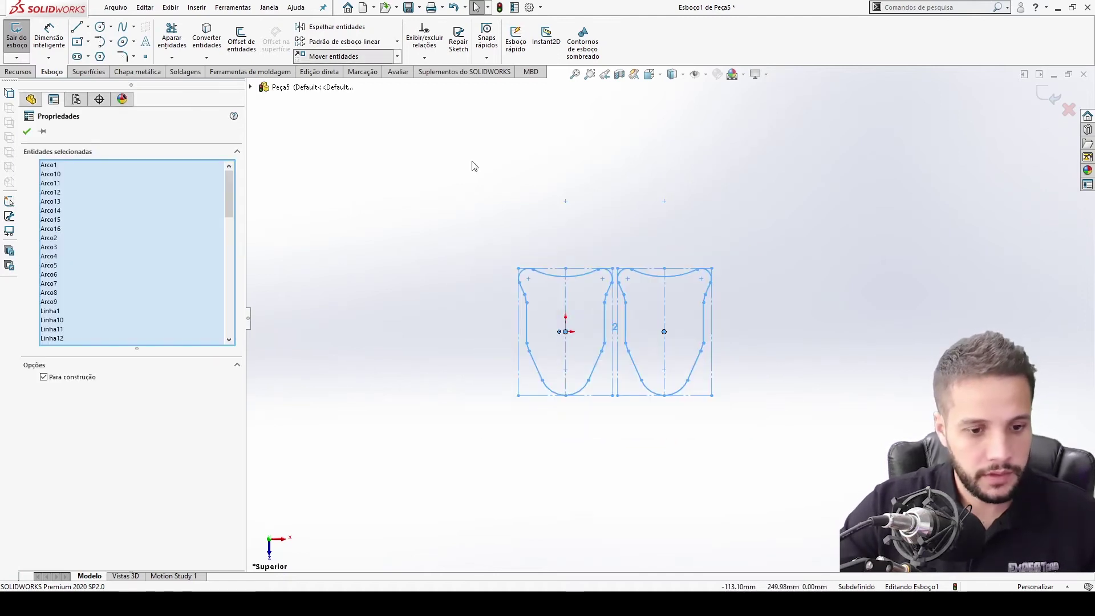
left_click(566, 331)
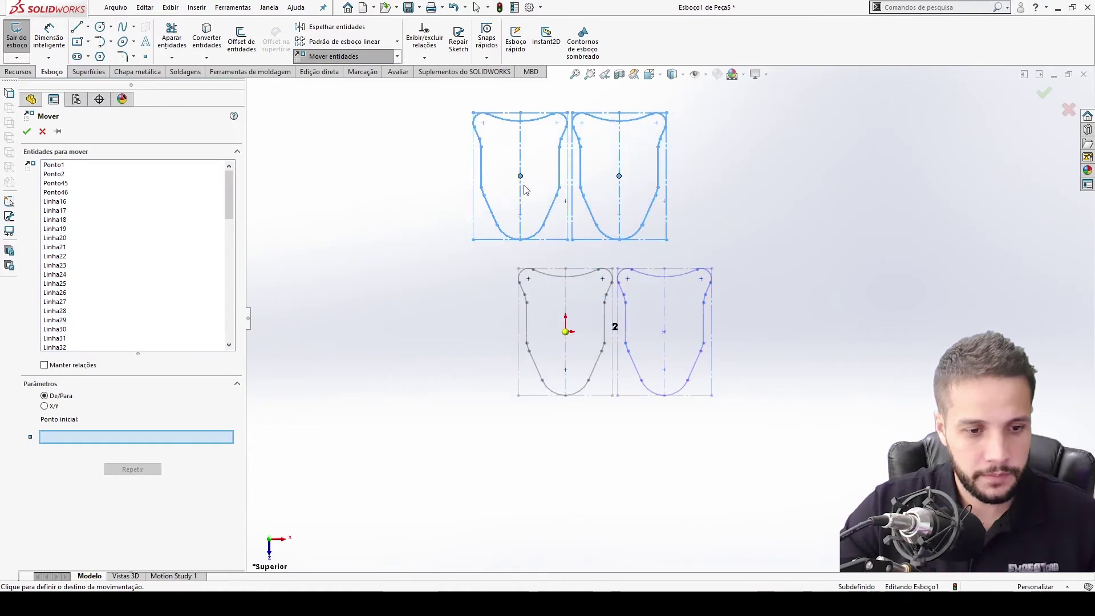
left_click(520, 175)
scroll(604, 258, "up", 3)
scroll(650, 254, "down", 3)
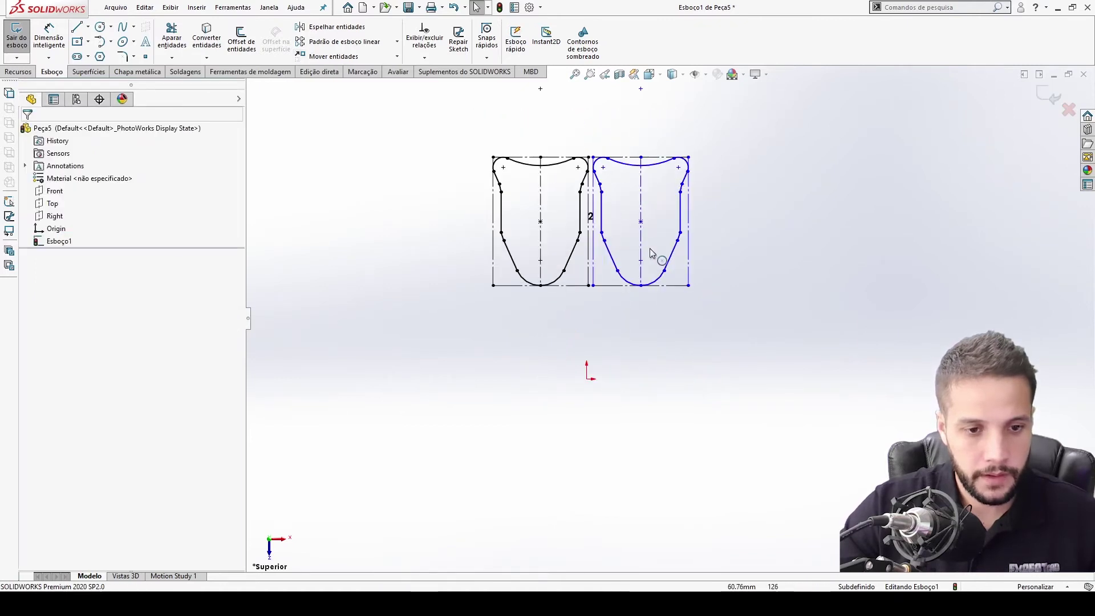
- Remove the patterned copy of the profile, keeping only the original
left_click_drag(719, 146, 674, 298)
left_click(709, 166)
left_click_drag(715, 148, 591, 306)
scroll(661, 228, "down", 3)
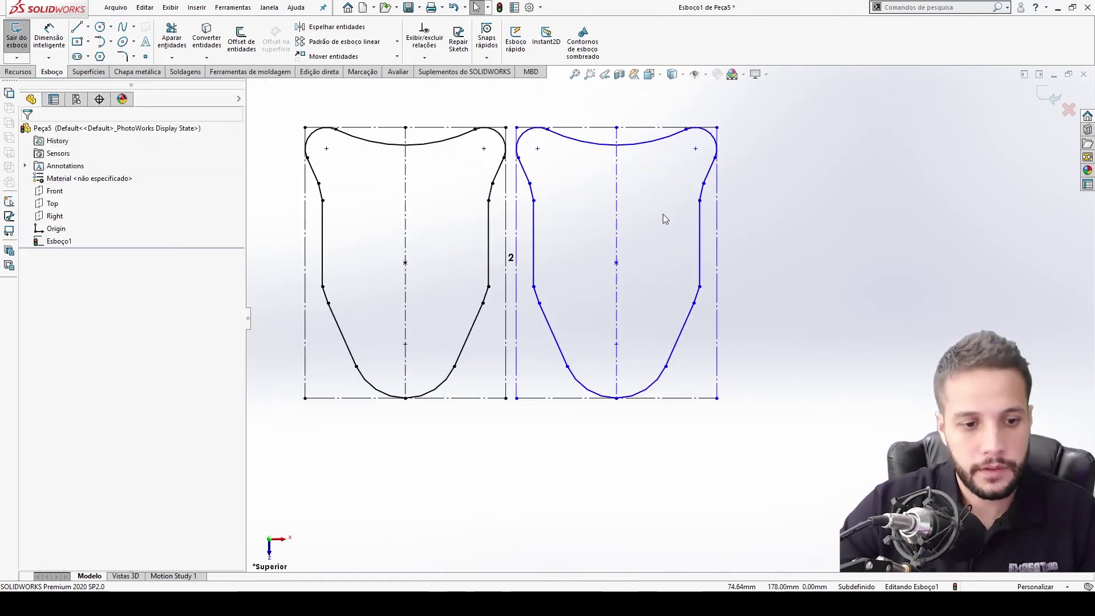
scroll(730, 161, "up", 1)
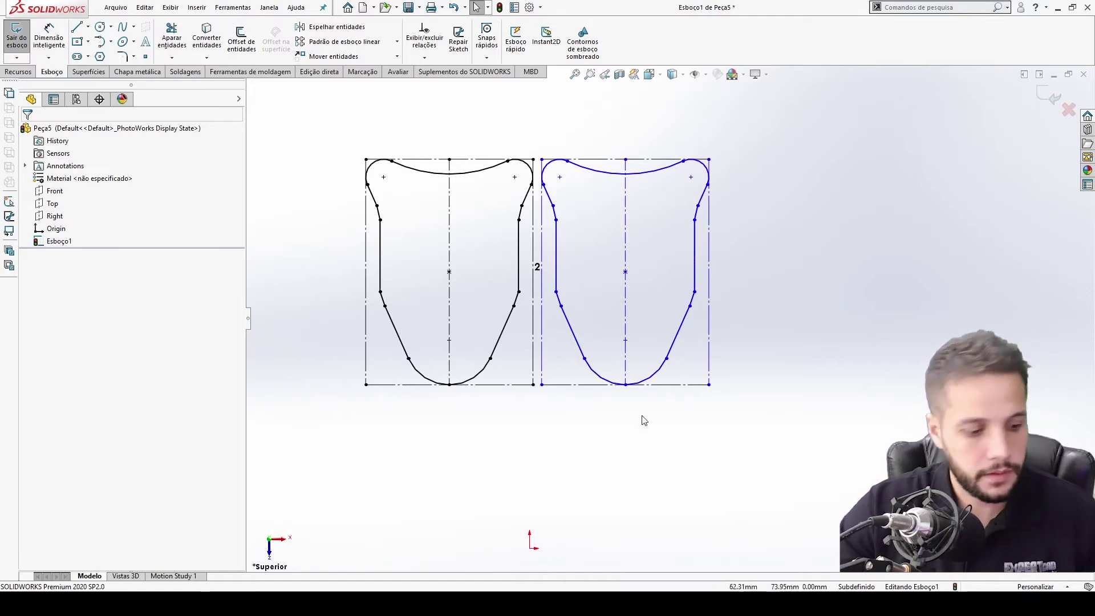
mouse_move(768, 176)
left_mouse_down()
mouse_move(624, 406)
mouse_move(536, 428)
left_mouse_up()
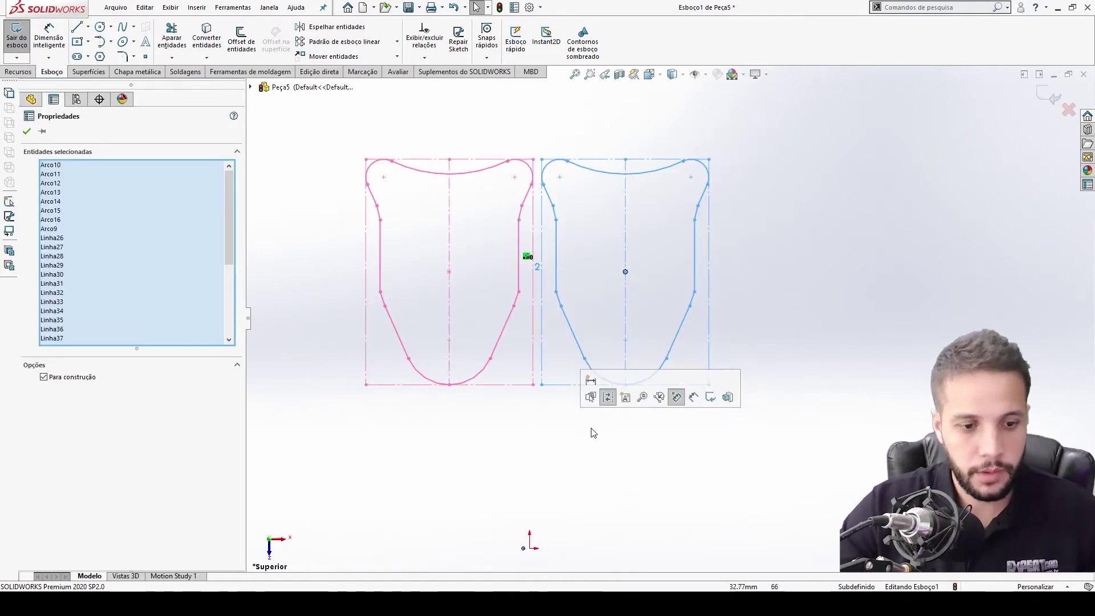
key("ctrl+z")
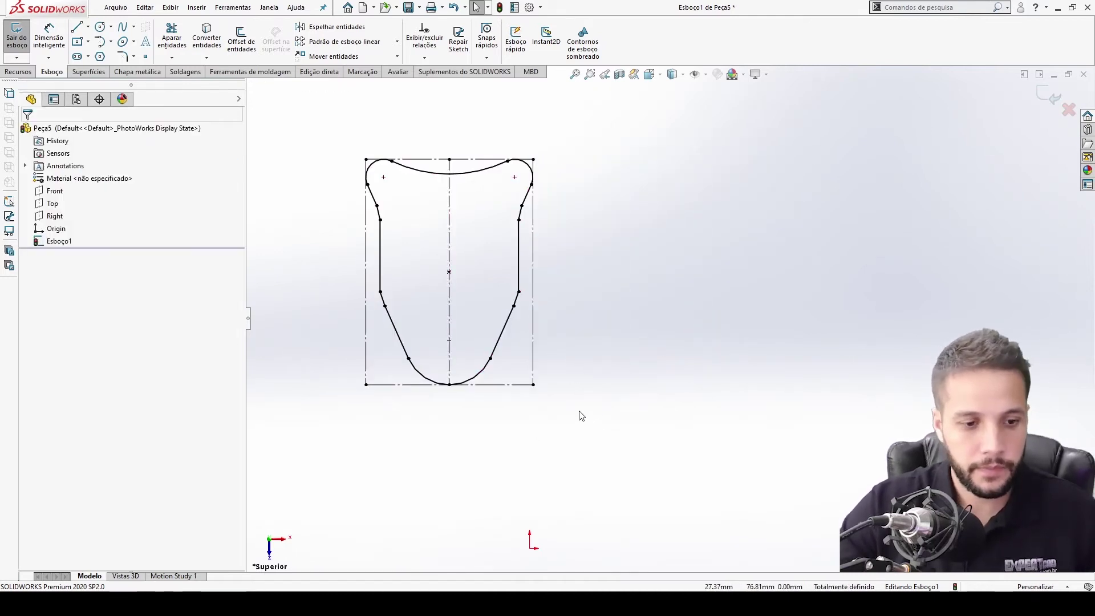
- Copy the whole remaining profile and paste the duplicate beside the original in the same sketch
key("z")
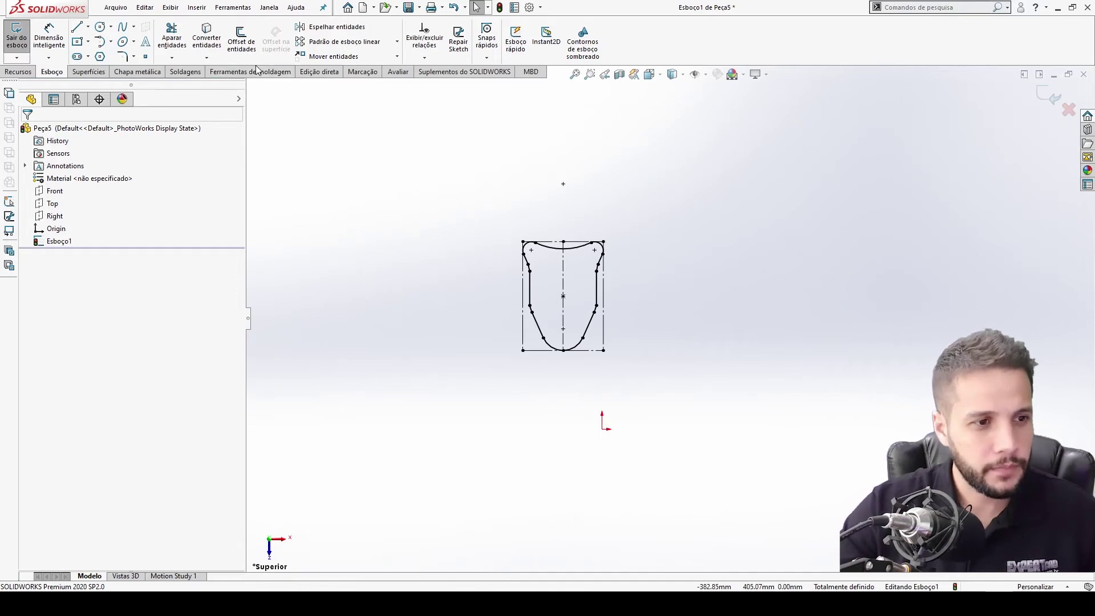
left_click_drag(478, 214, 640, 367)
key("ctrl+c")
left_click(708, 310)
key("ctrl+v")
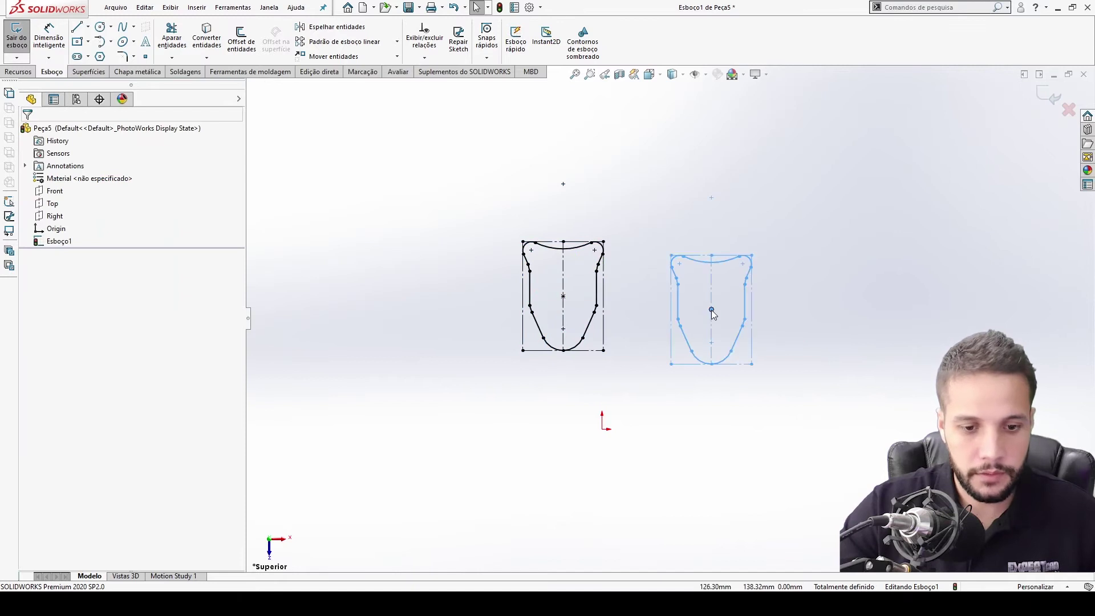
left_click(791, 318)
- Rotate the pasted profile copy 180° about its center point
left_click_drag(795, 234, 656, 410)
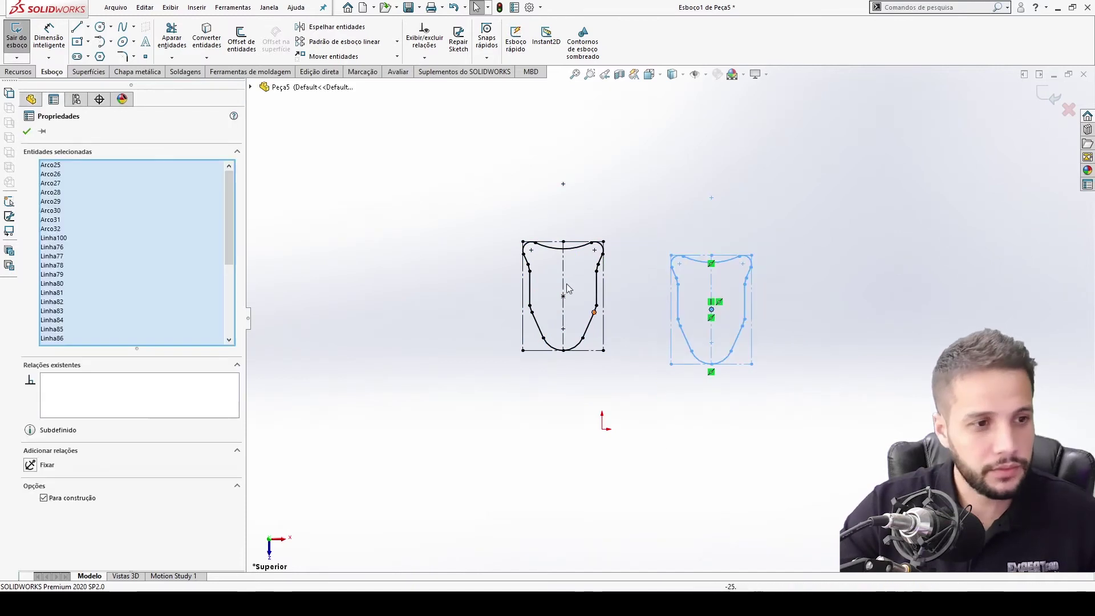
left_click(397, 57)
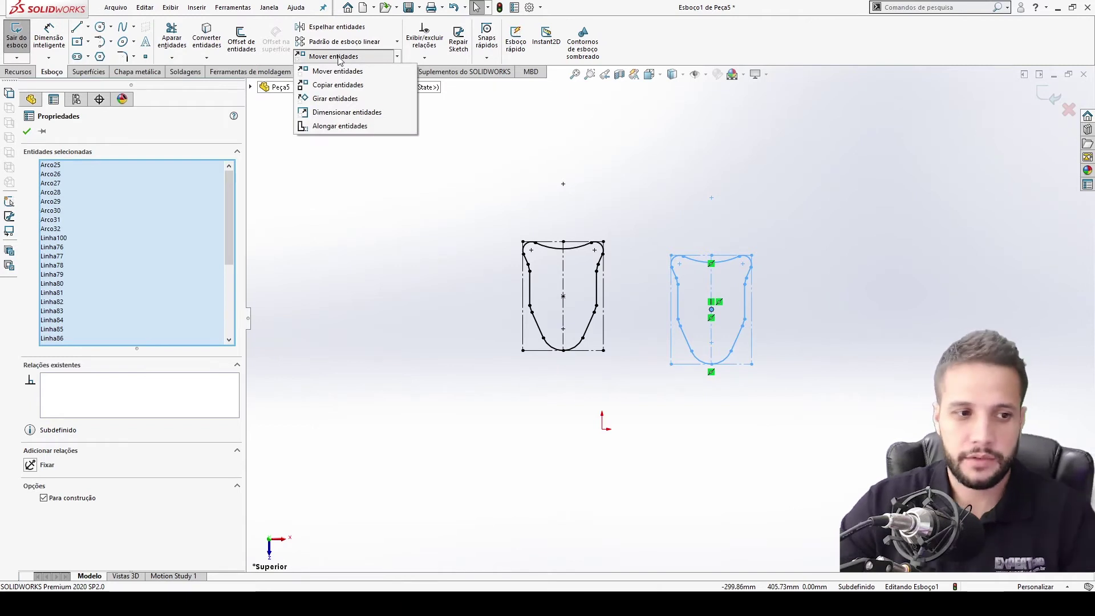
left_click(335, 98)
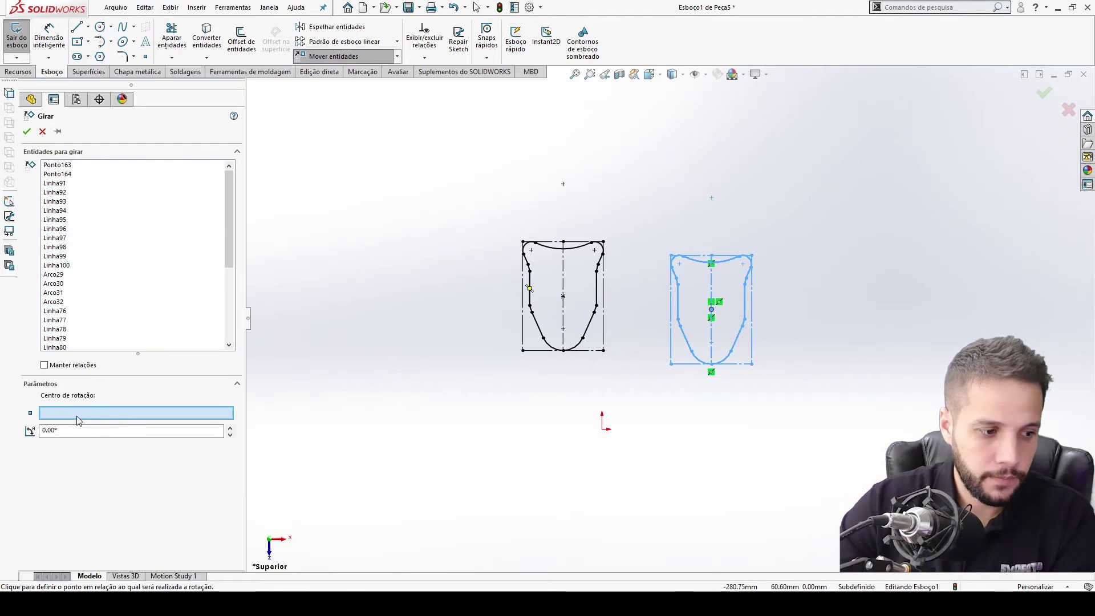
left_click(711, 310)
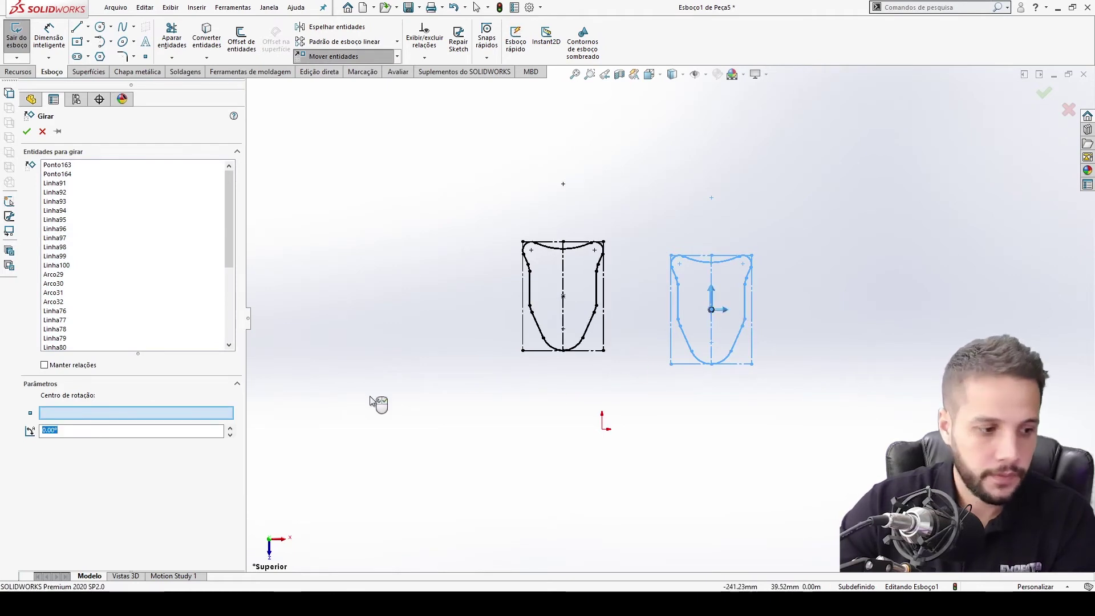
type("1")
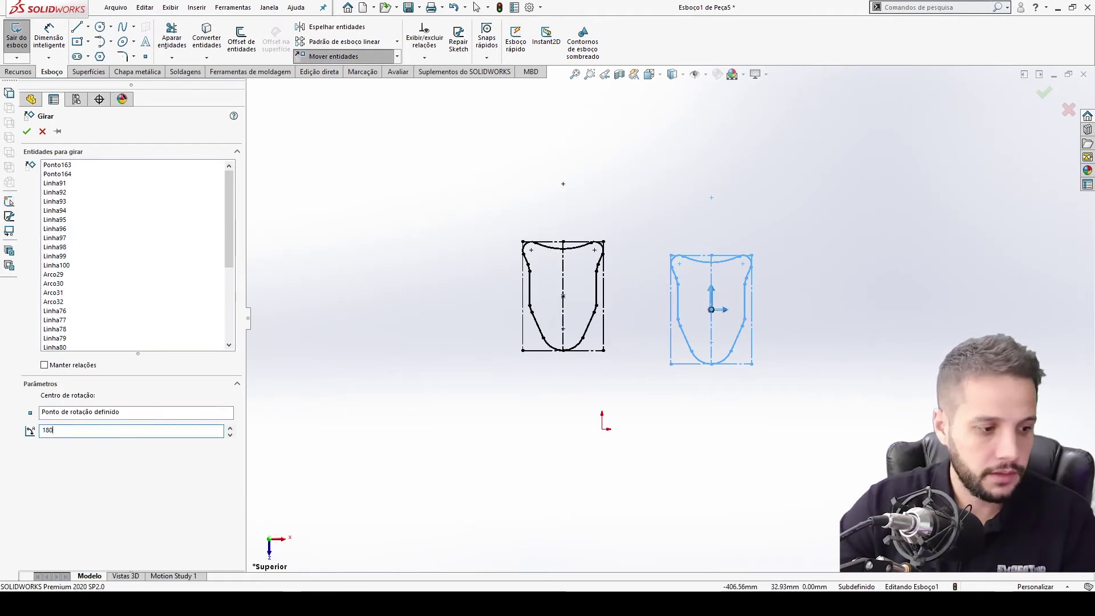
type("80")
key("Return")
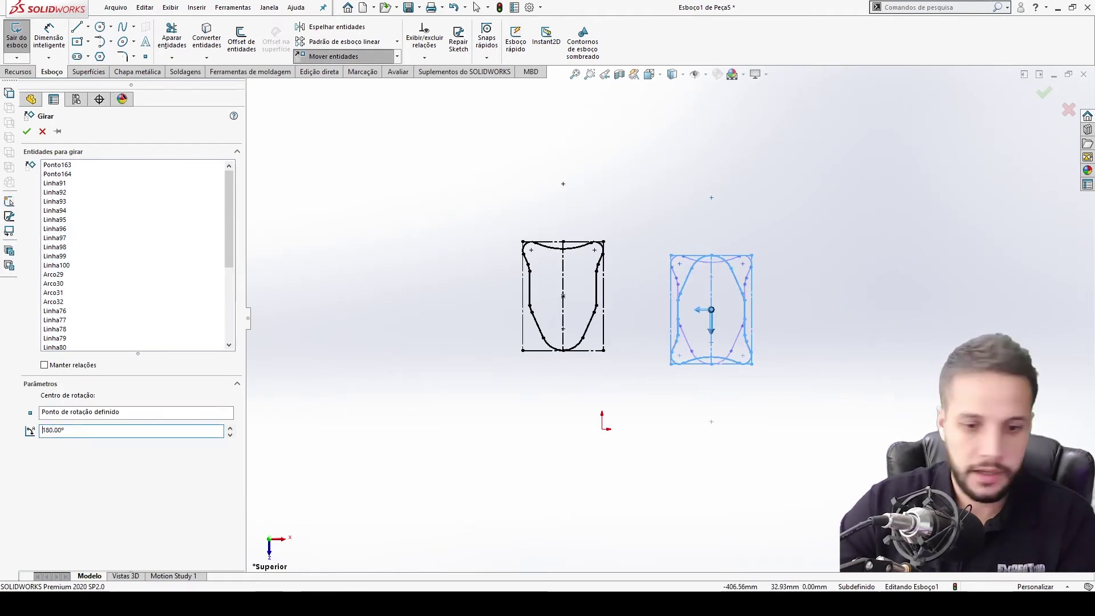
left_click(1049, 91)
mouse_move(788, 238)
left_mouse_down()
mouse_move(684, 403)
mouse_move(672, 399)
left_mouse_up()
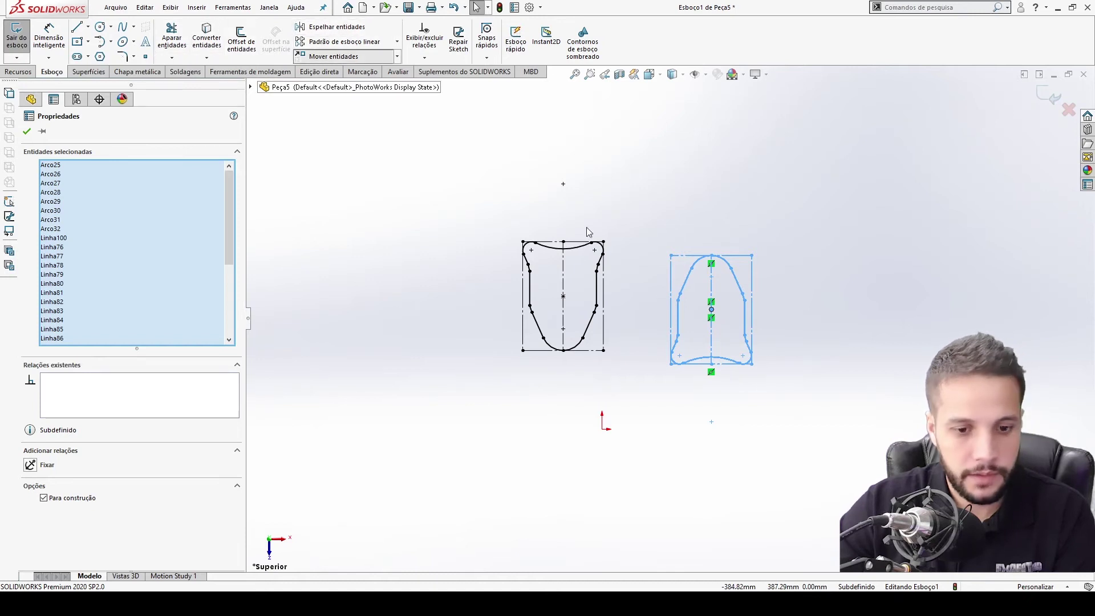
left_click(711, 310)
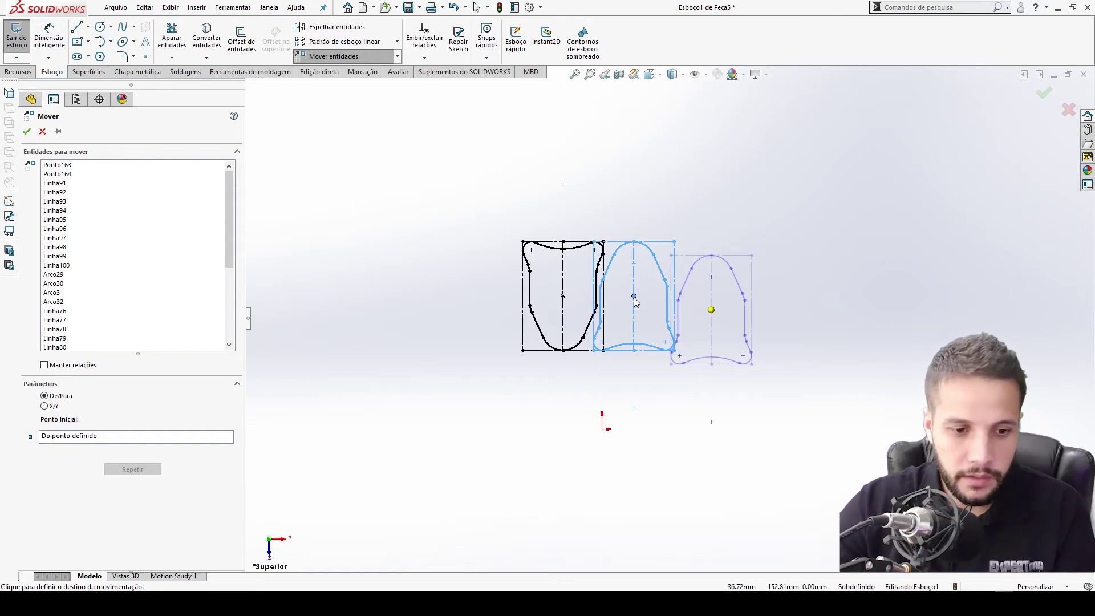
left_click(726, 310)
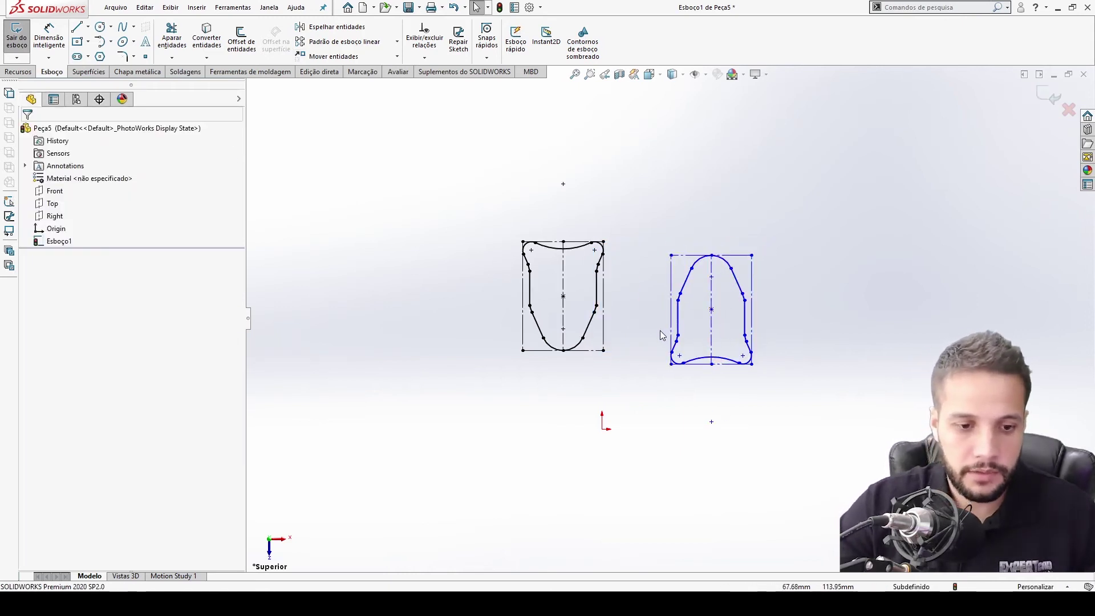
- Add a driven dimension for the overall height of the original profile's bounding rectangle, placed outside the profile
scroll(660, 335, "down", 3)
scroll(559, 302, "up", 2)
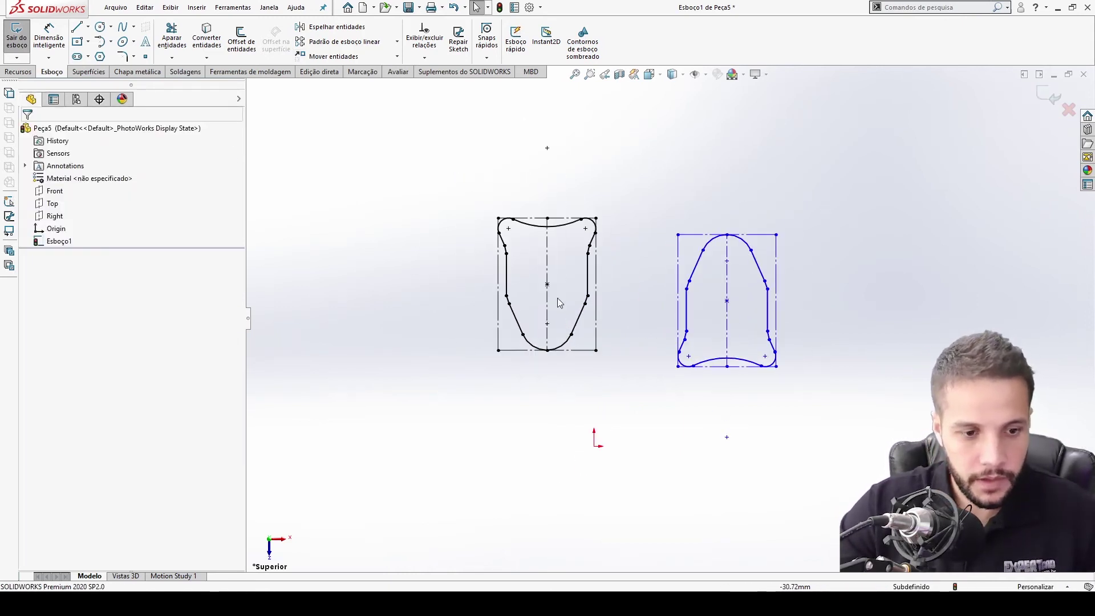
key("d")
left_click(507, 300)
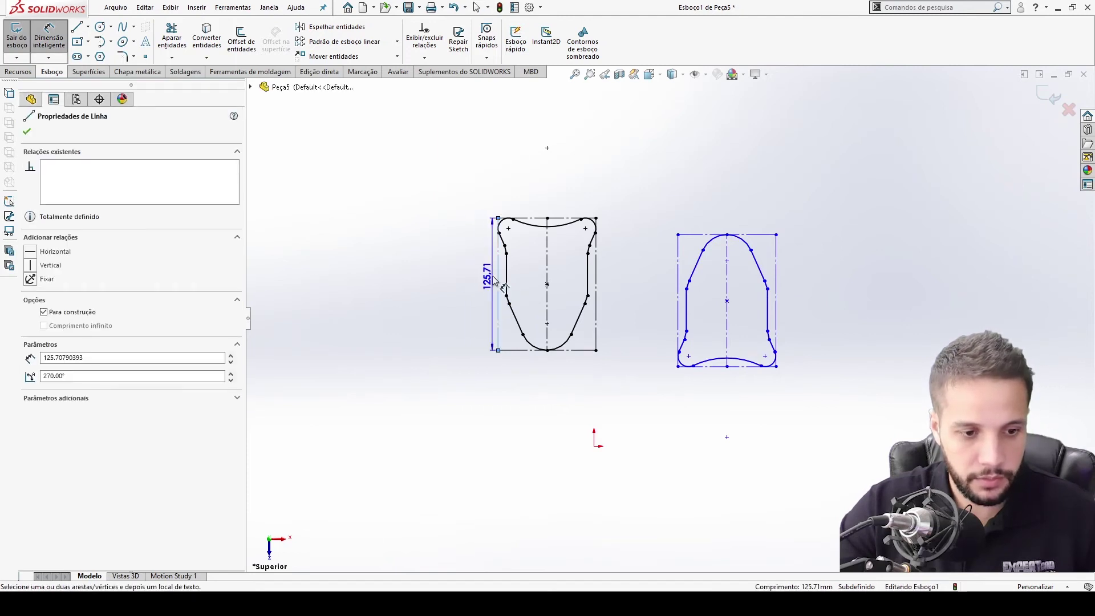
left_click(476, 283)
left_click(785, 253)
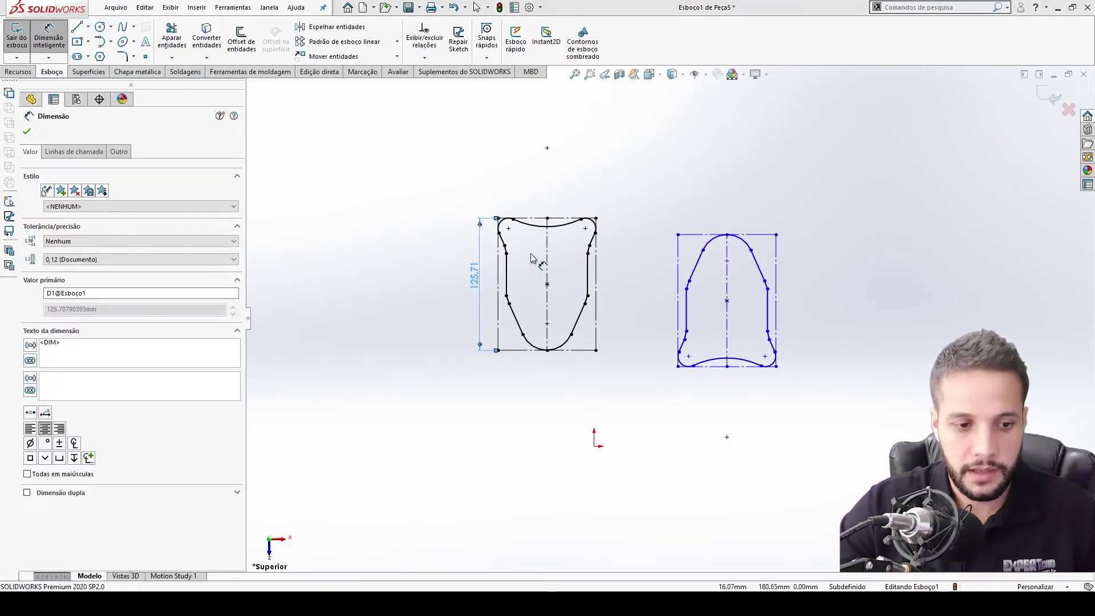
key("Escape")
key("Escape")
left_click(473, 280)
left_click(645, 292)
- Place a sketch point in the gap between the two profiles and align it horizontally with the original profile's center point
scroll(628, 289, "down", 2)
key("p")
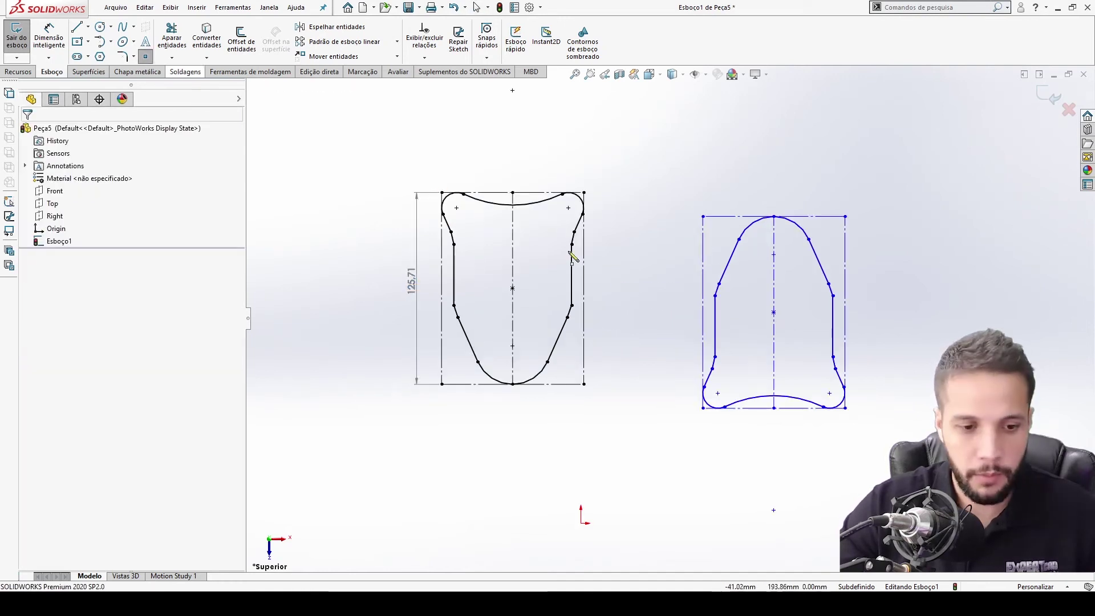
left_click(613, 288)
key("Escape")
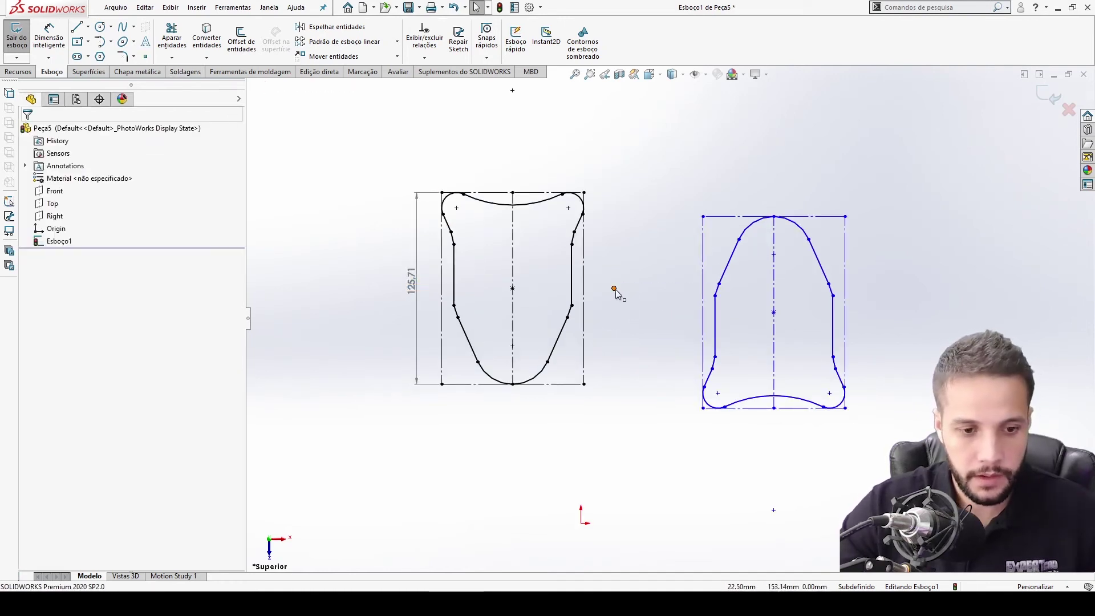
left_click(513, 288, "ctrl")
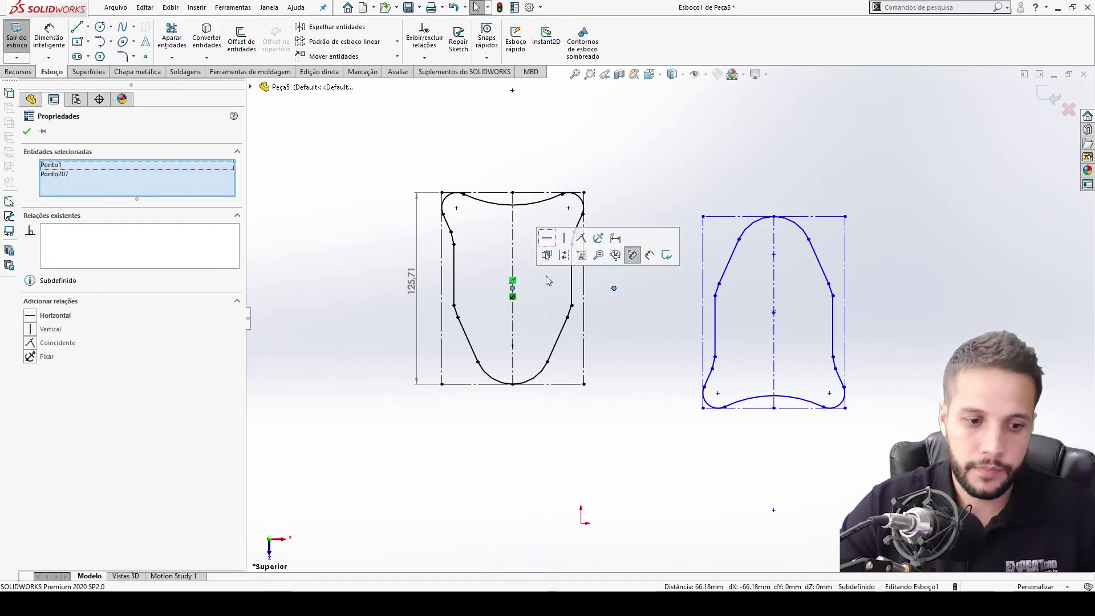
key("Escape")
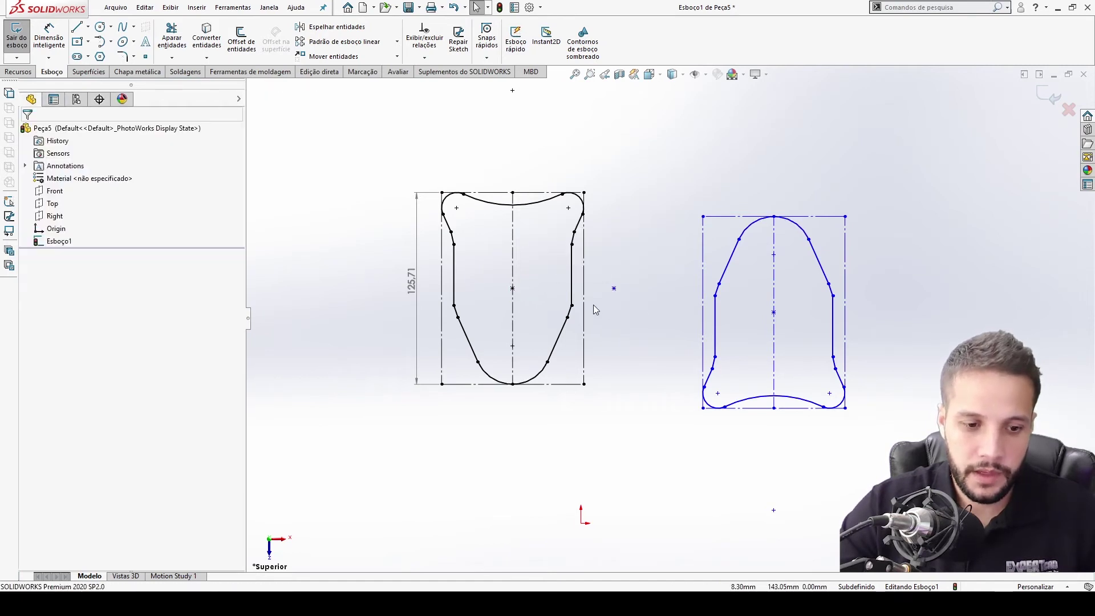
- Dimension the new point 5 mm from the original profile's facing vertical side and shift the dimension text clear of the geometry
key("d")
left_click(572, 288)
left_click(614, 288)
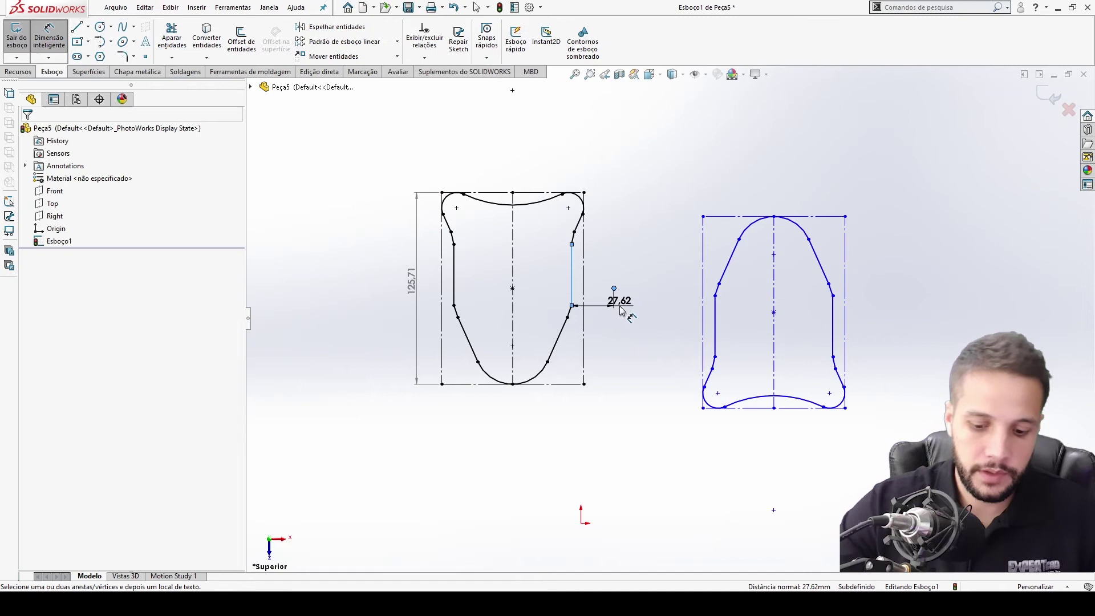
left_click(620, 310)
type("5")
key("Return")
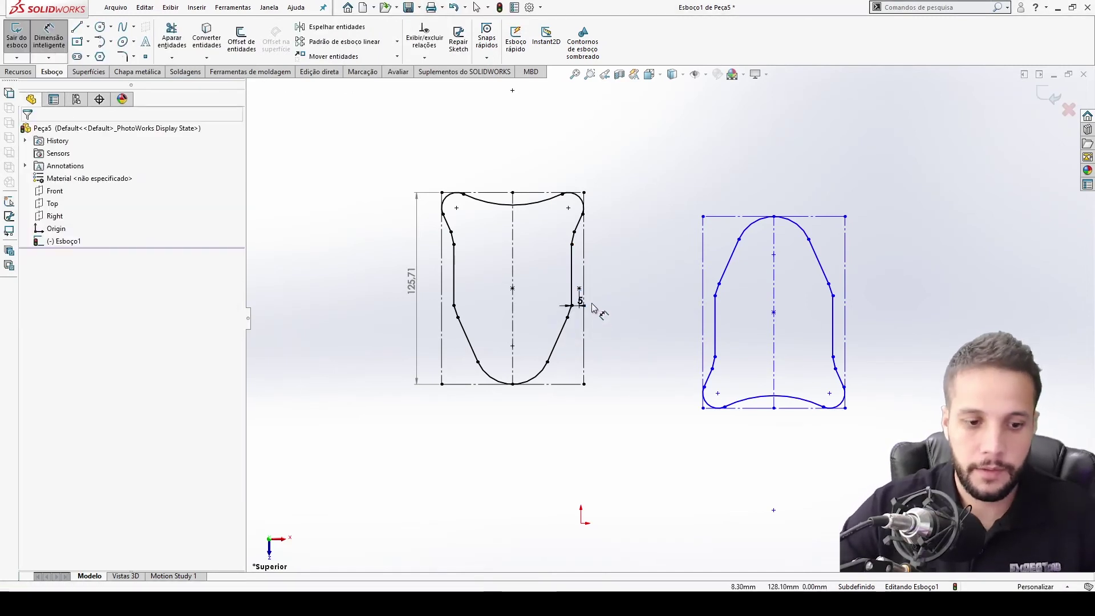
key("Escape")
left_click_drag(581, 302, 559, 264)
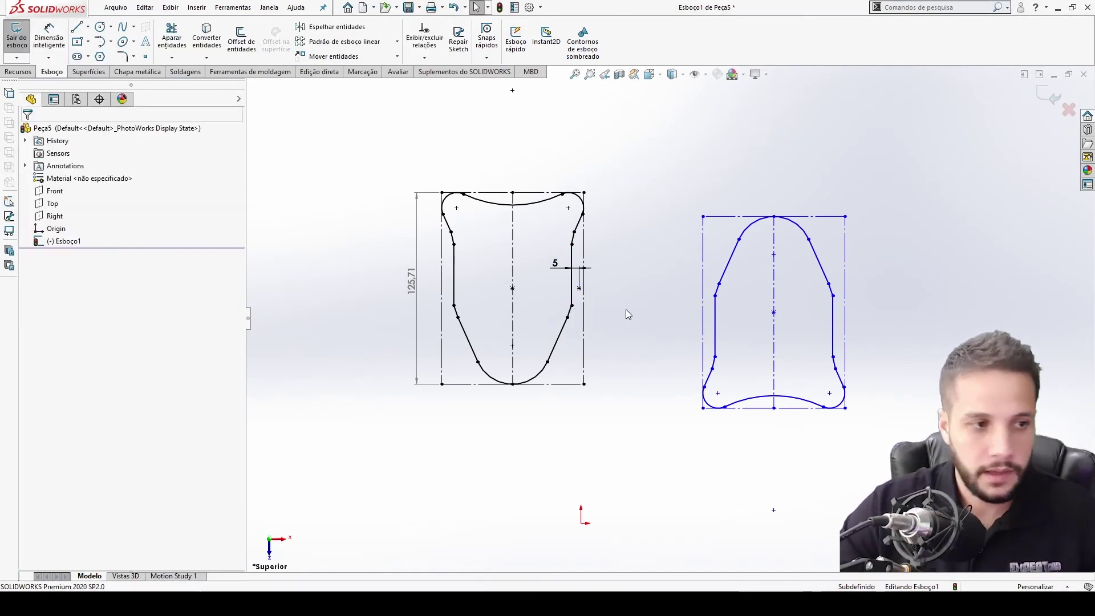
- Place a sketch point on the rotated copy's vertical side facing the original and make it horizontal with the copy's center point
left_click(145, 56)
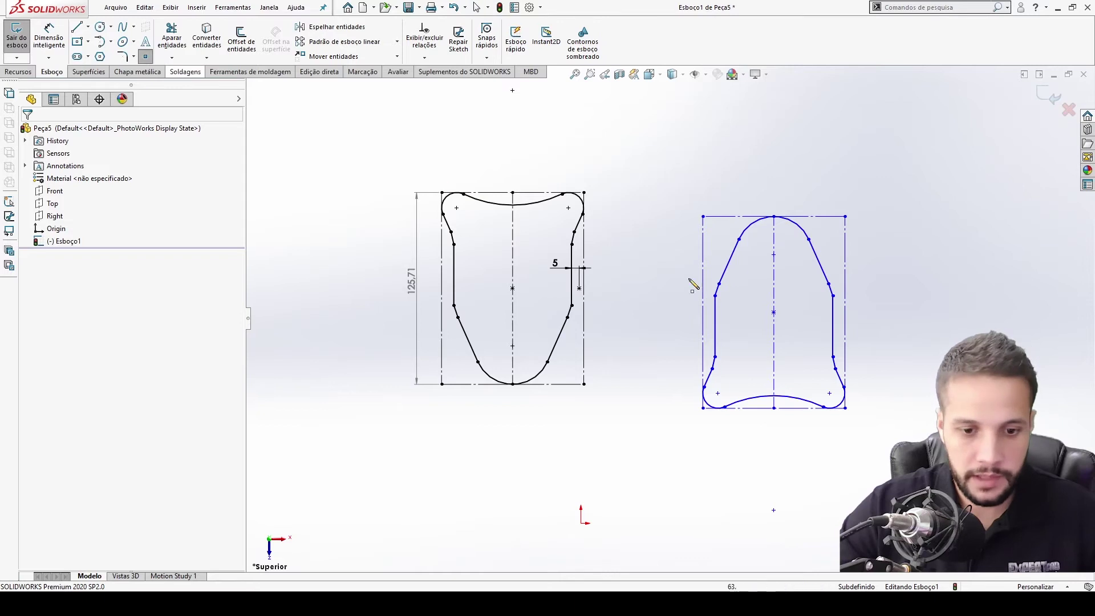
left_click(716, 313)
key("Escape")
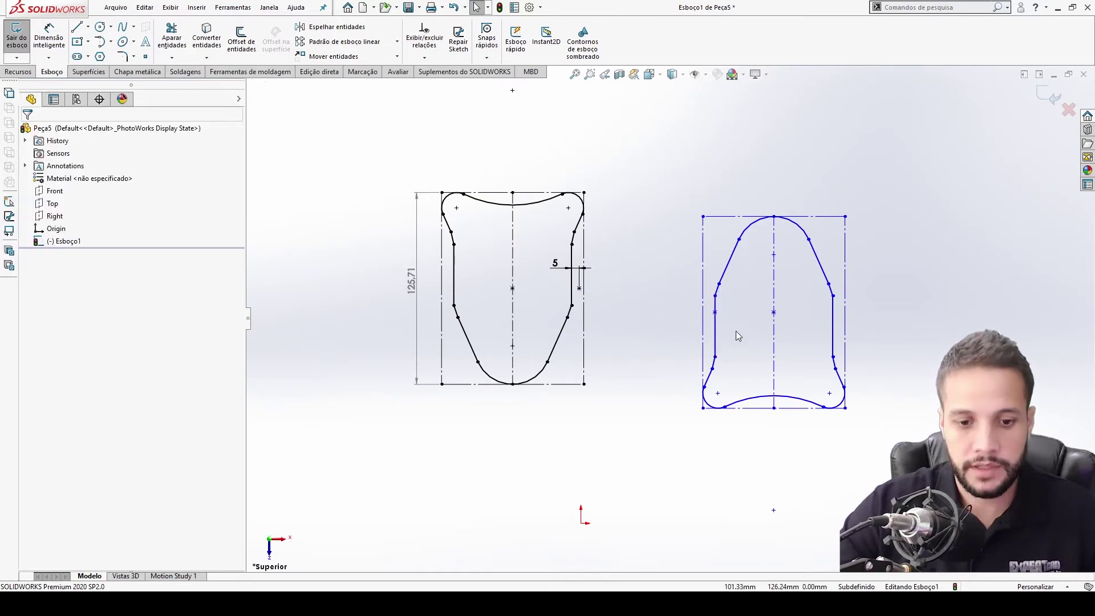
scroll(735, 331, "down", 2)
left_click(708, 308)
left_click(778, 308, "ctrl")
left_click(810, 259)
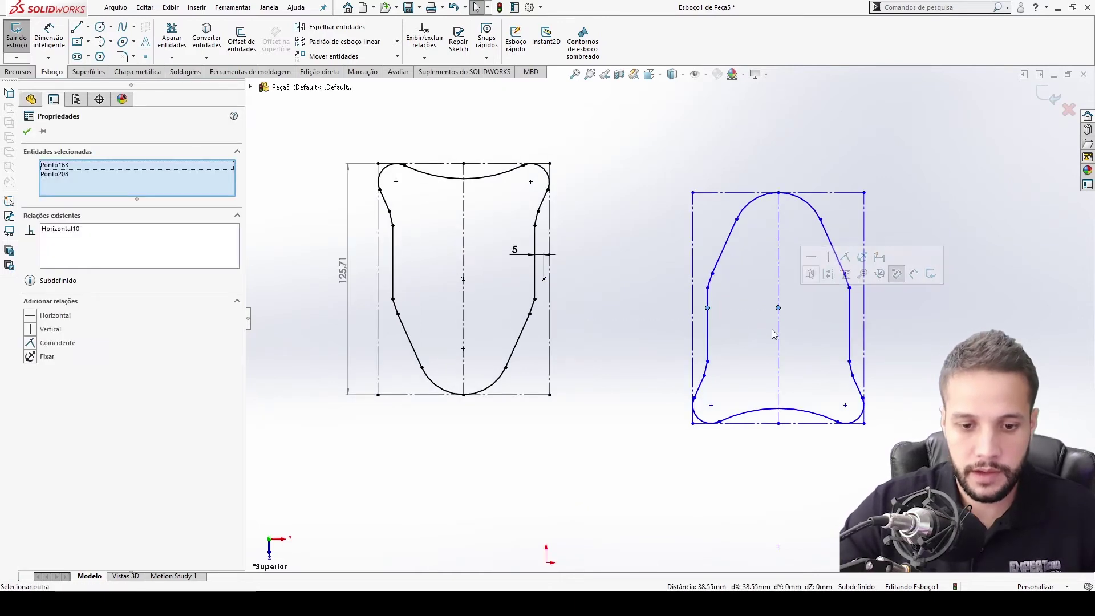
left_click(766, 349)
- Move the rotated copy from the point on its vertical side to the point 5 mm off the original profile
scroll(765, 349, "up", 2)
left_click_drag(856, 218, 670, 424)
left_click(323, 57)
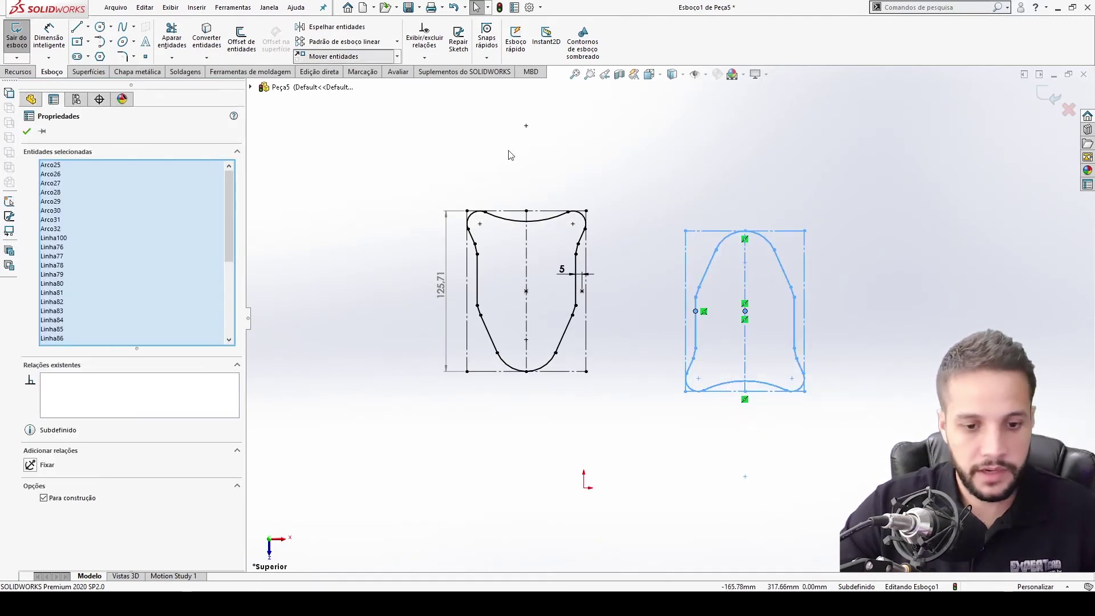
left_click(695, 311)
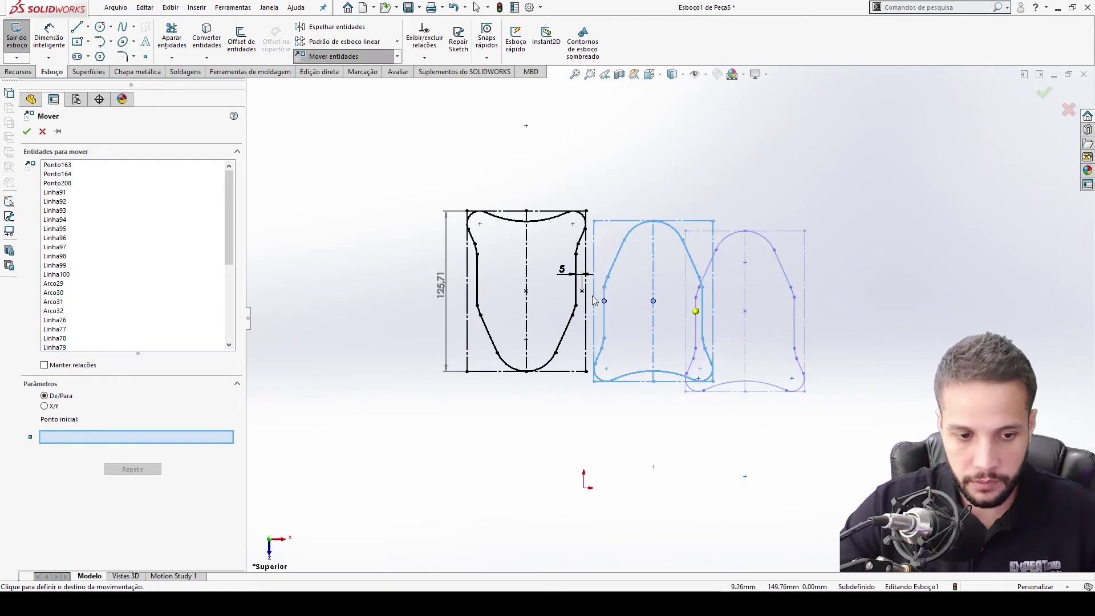
left_click(583, 295)
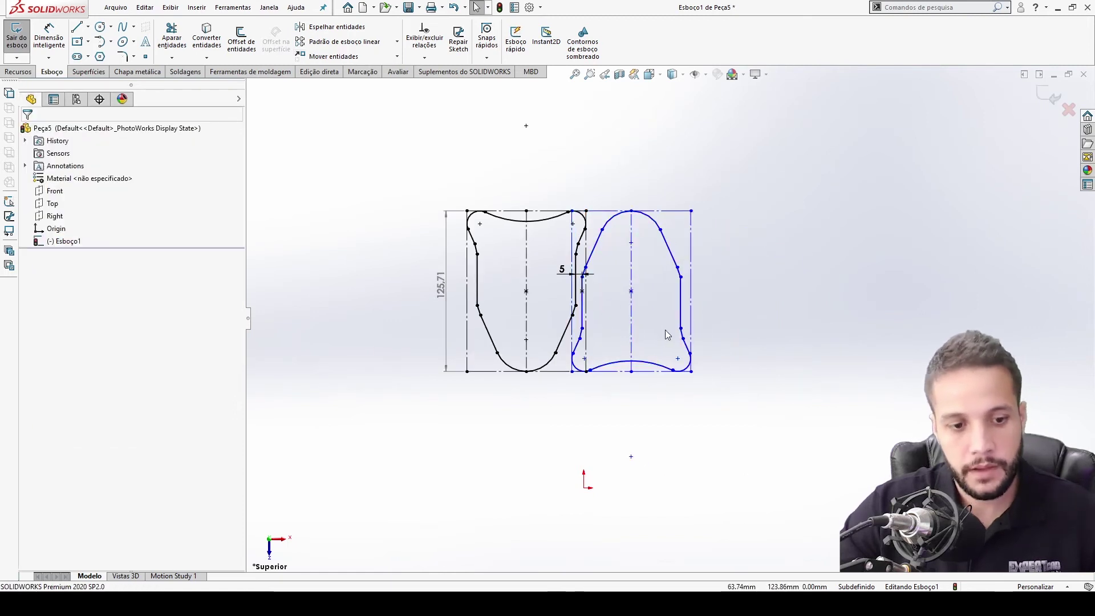
- Reposition the 5 mm gap dimension beside the facing vertical sides while examining the spacing between the nested profiles
scroll(594, 316, "up", 2)
scroll(664, 335, "down", 1)
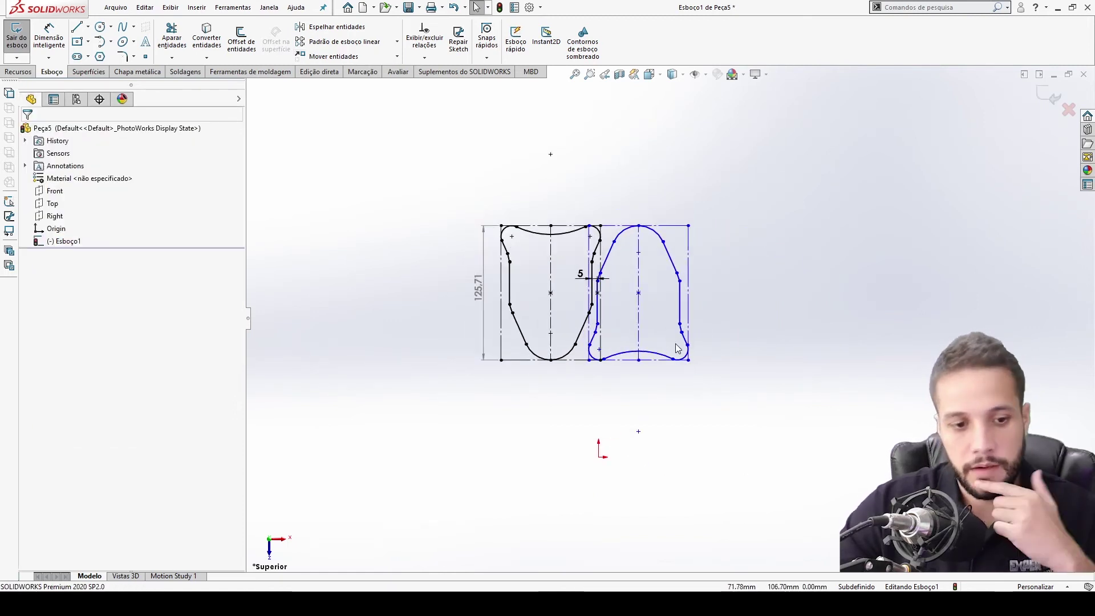
left_click_drag(580, 275, 592, 196)
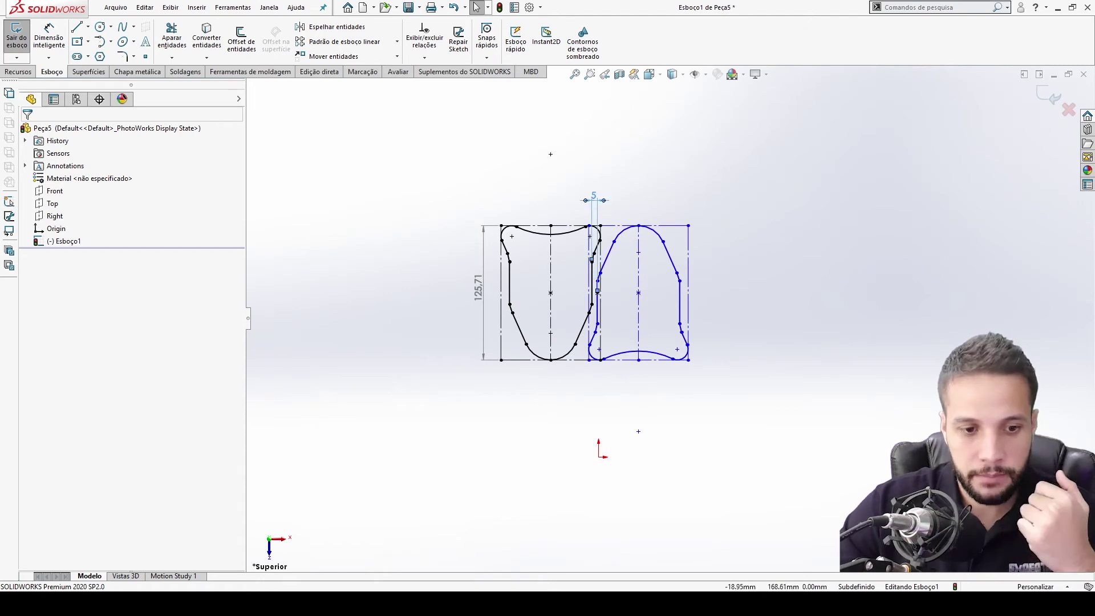
scroll(602, 279, "down", 2)
scroll(614, 285, "down", 1)
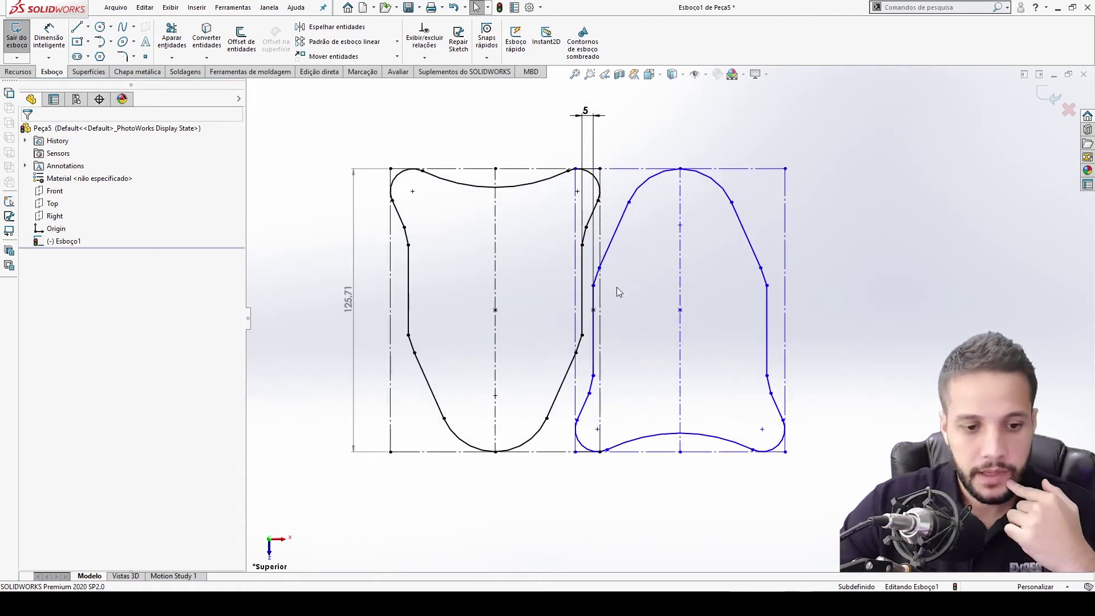
scroll(617, 286, "up", 2)
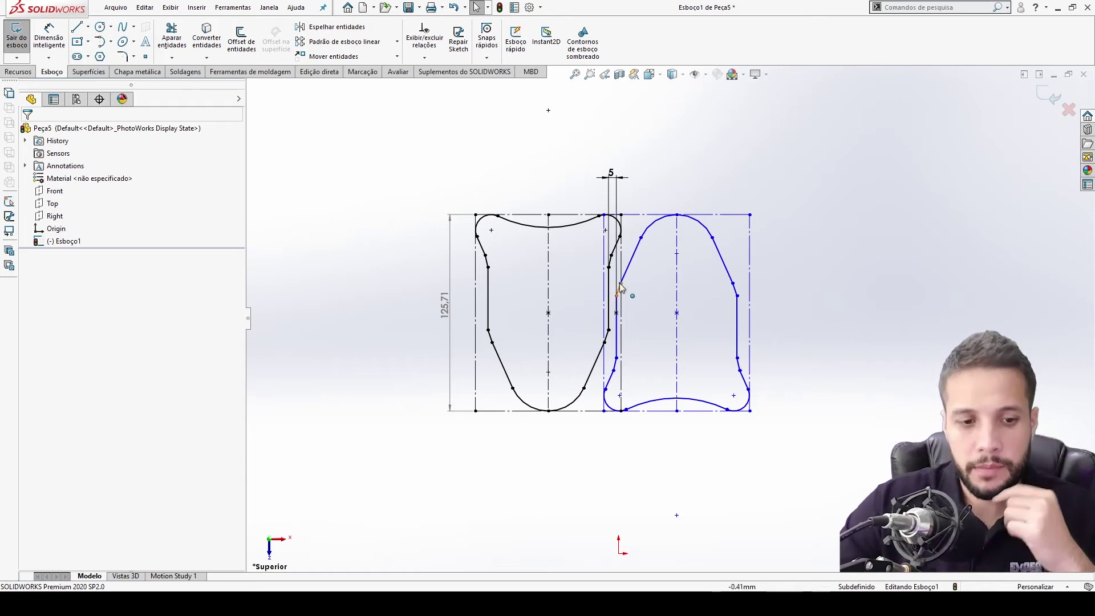
scroll(669, 318, "up", 1)
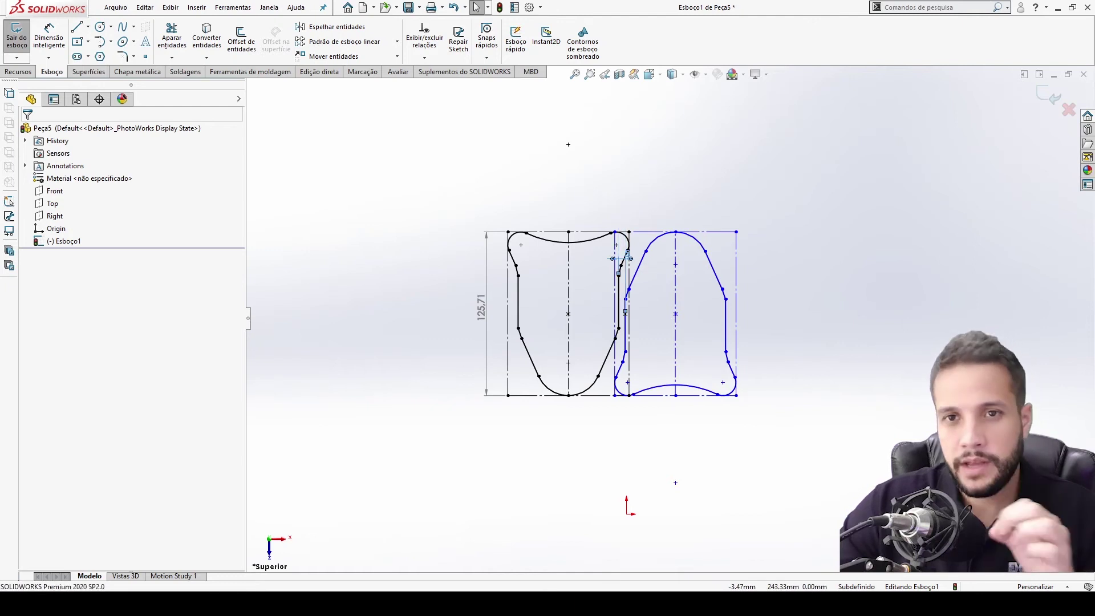
left_click(628, 255)
left_click_drag(630, 260, 625, 312)
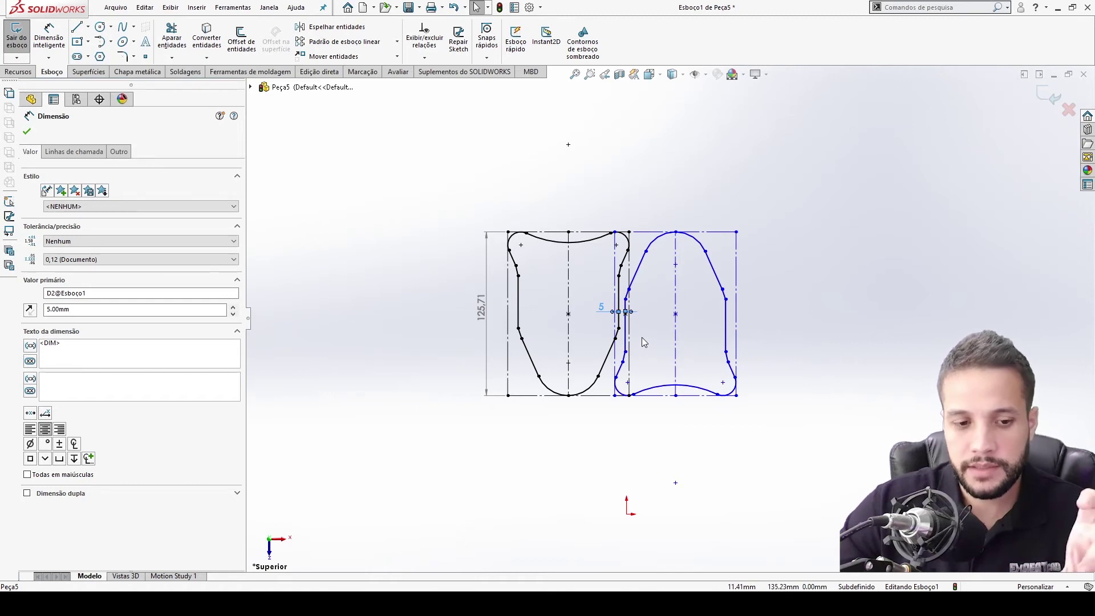
left_click_drag(608, 311, 605, 307)
scroll(628, 327, "down", 1)
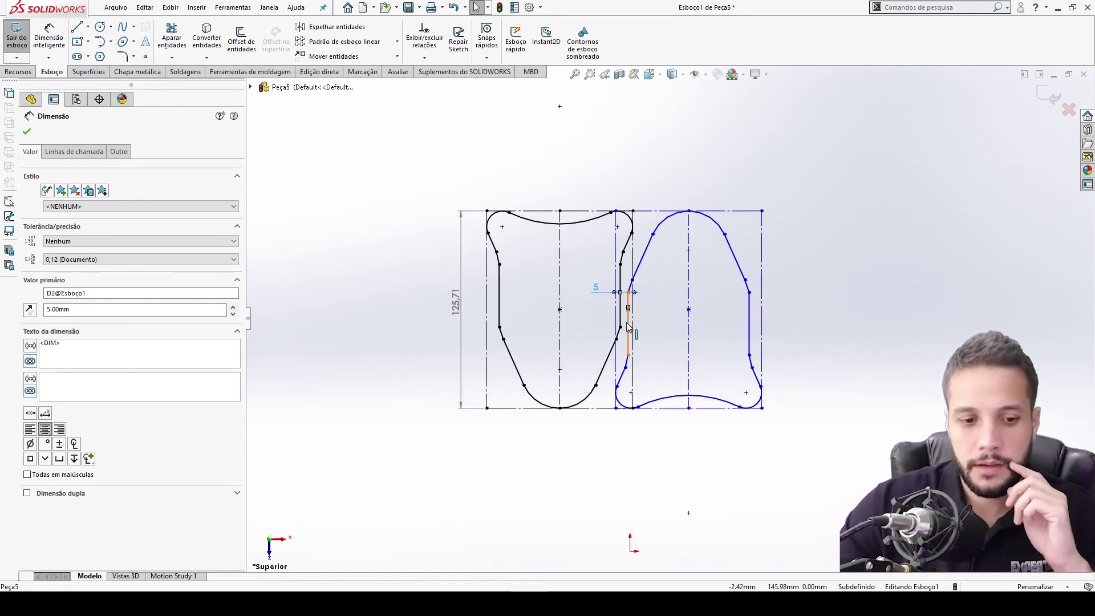
scroll(657, 343, "up", 1)
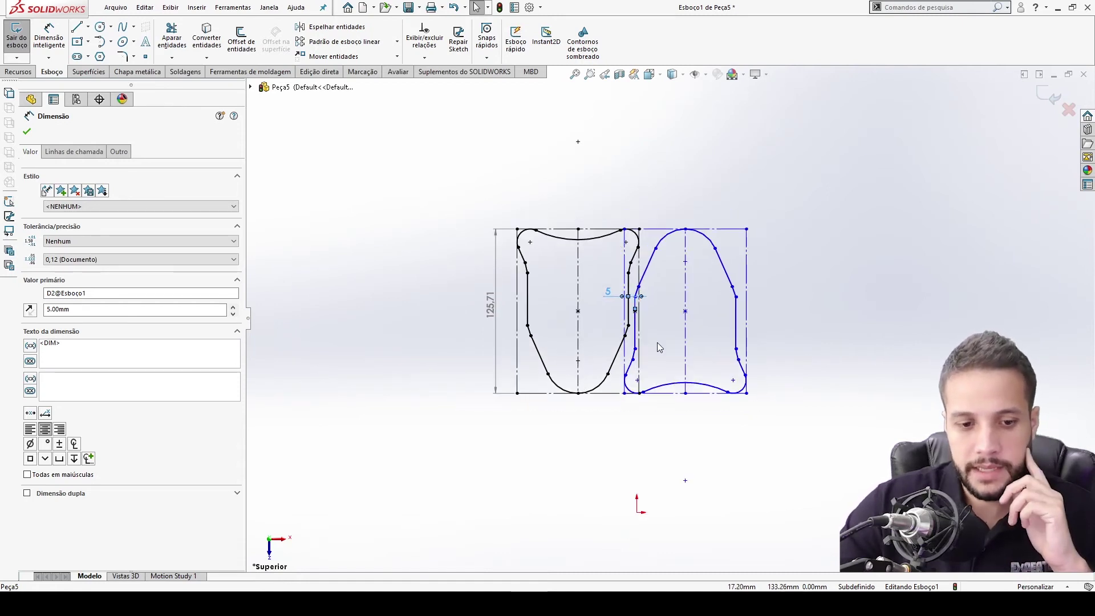
left_click(656, 342)
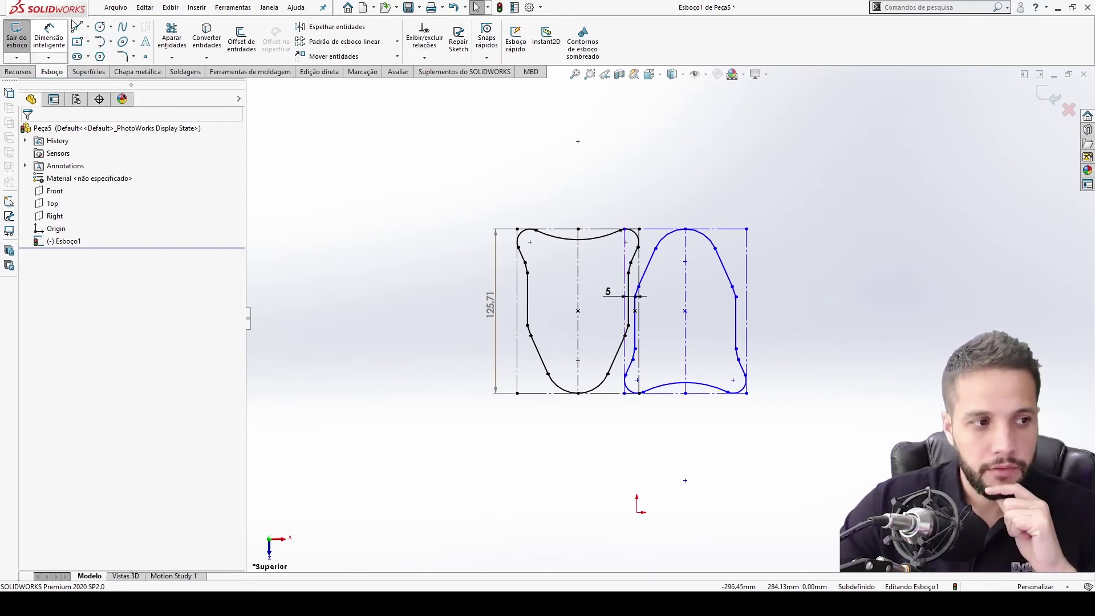
- Draw a horizontal centerline through both profiles' center points, from the original's outer bounding edge to the copy's outer bounding edge
left_click(88, 26)
left_click(107, 54)
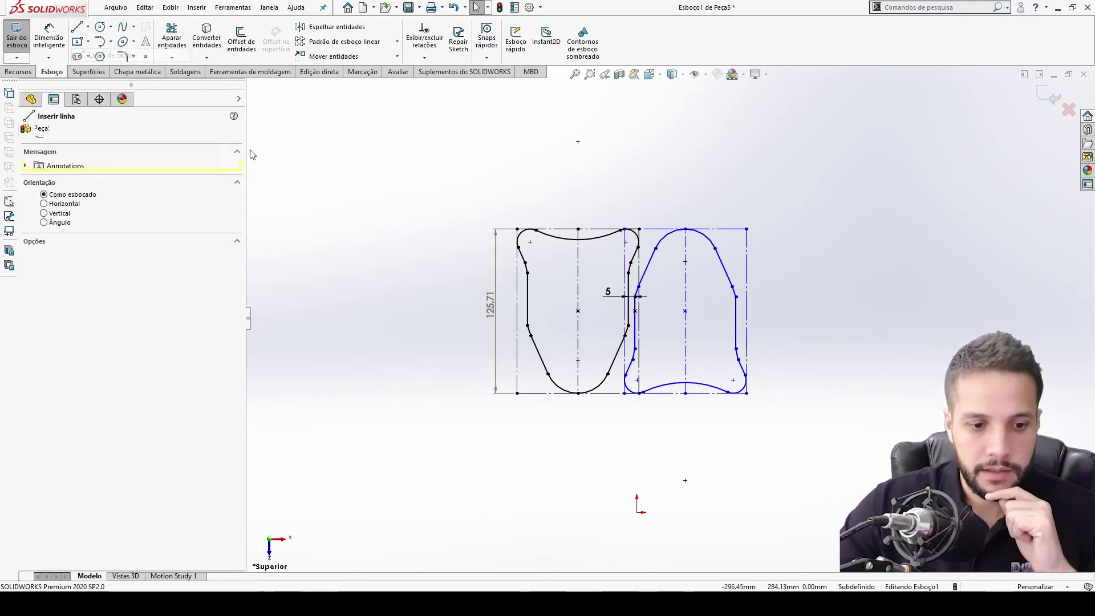
left_click(517, 311)
left_click(748, 311)
key("Escape")
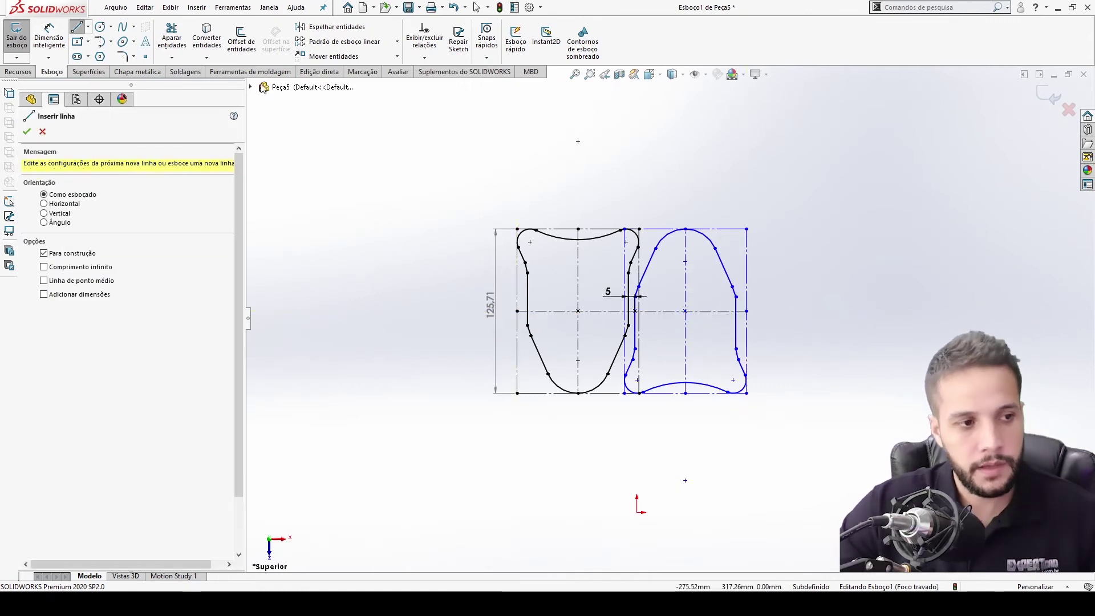
key("Escape")
- Place a sketch point at the midpoint of the horizontal centerline between the two profiles
scroll(634, 322, "down", 3)
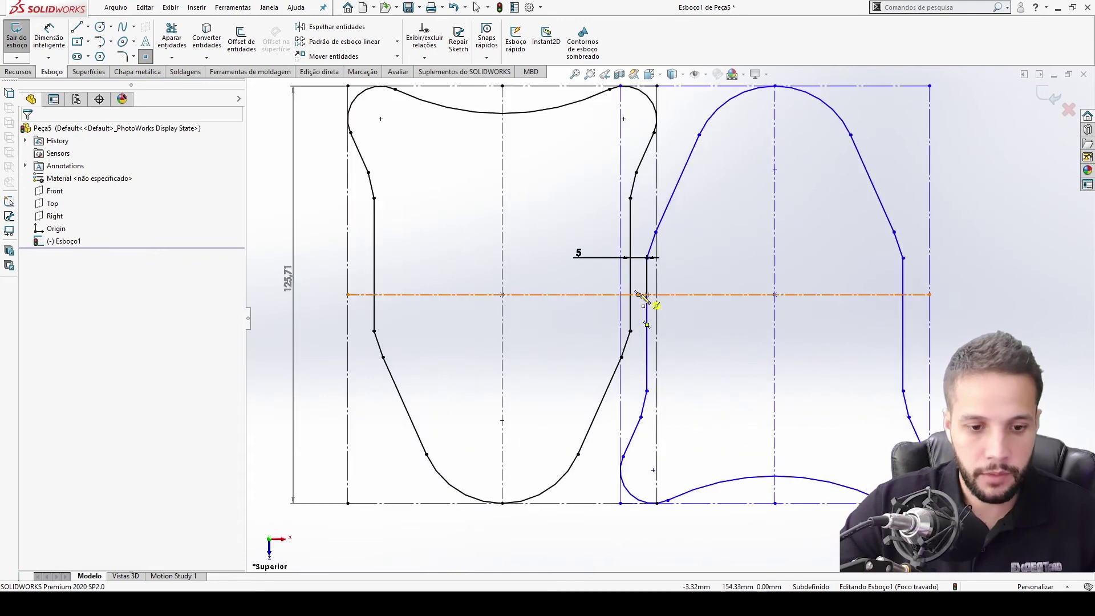
scroll(676, 326, "up", 4)
scroll(676, 325, "up", 4)
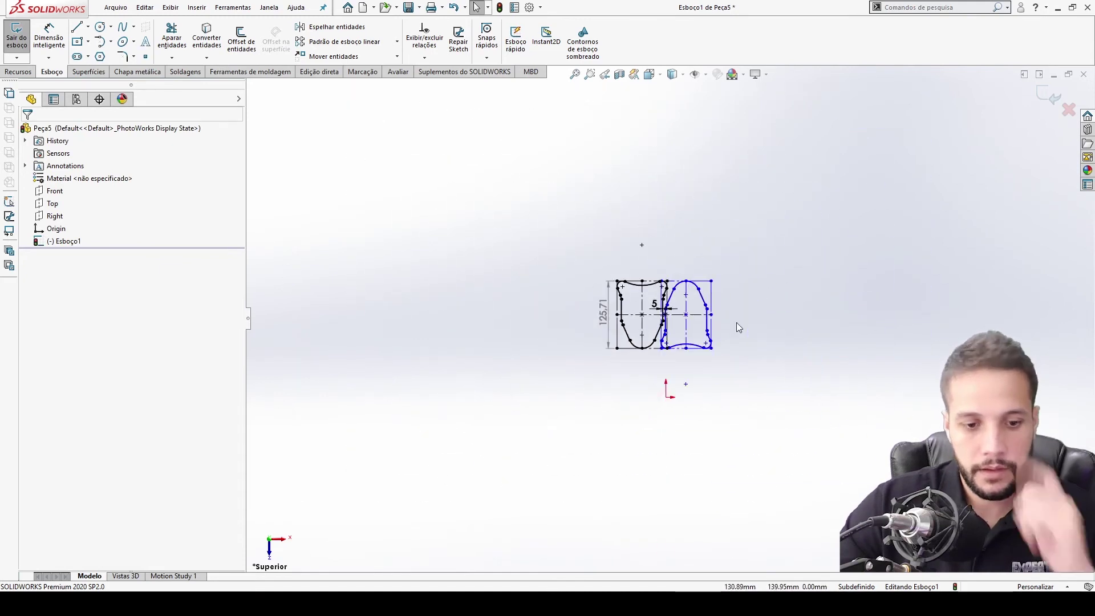
- Move both nested profiles together from the point at the midpoint of the horizontal centerline to the sketch origin, and close the sketch
scroll(654, 338, "down", 4)
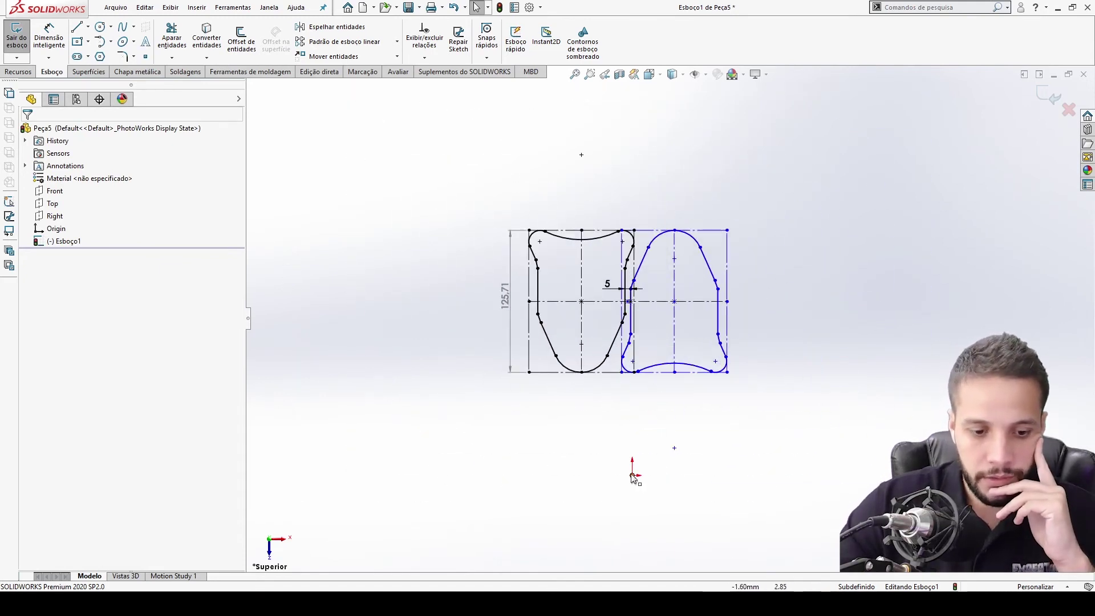
mouse_move(772, 266)
left_mouse_down()
mouse_move(472, 383)
mouse_move(501, 392)
left_mouse_up()
left_click(334, 56)
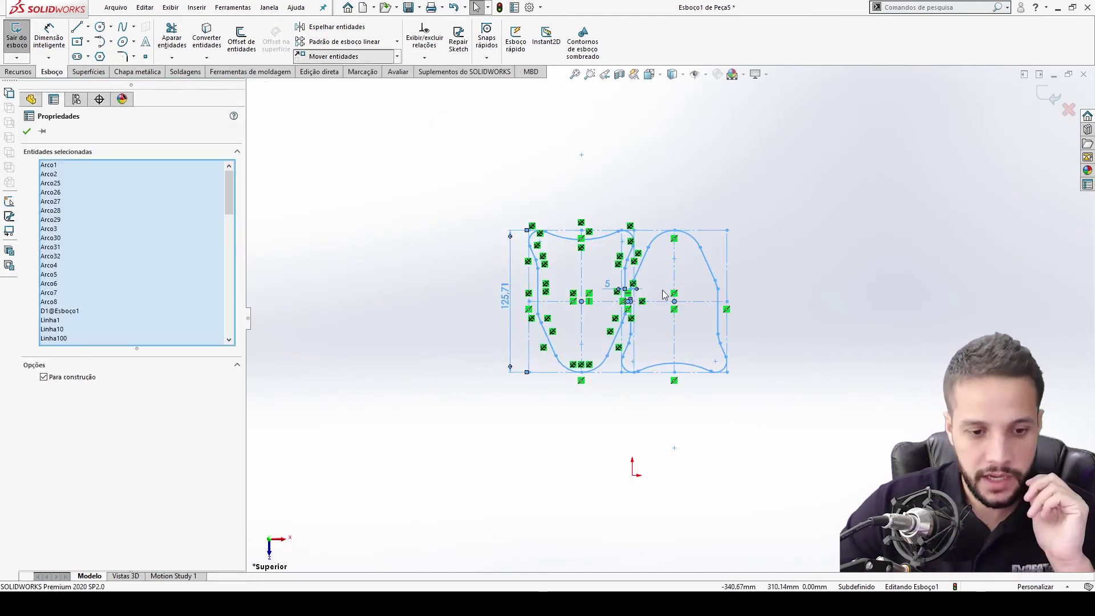
scroll(642, 311, "down", 4)
scroll(639, 298, "down", 3)
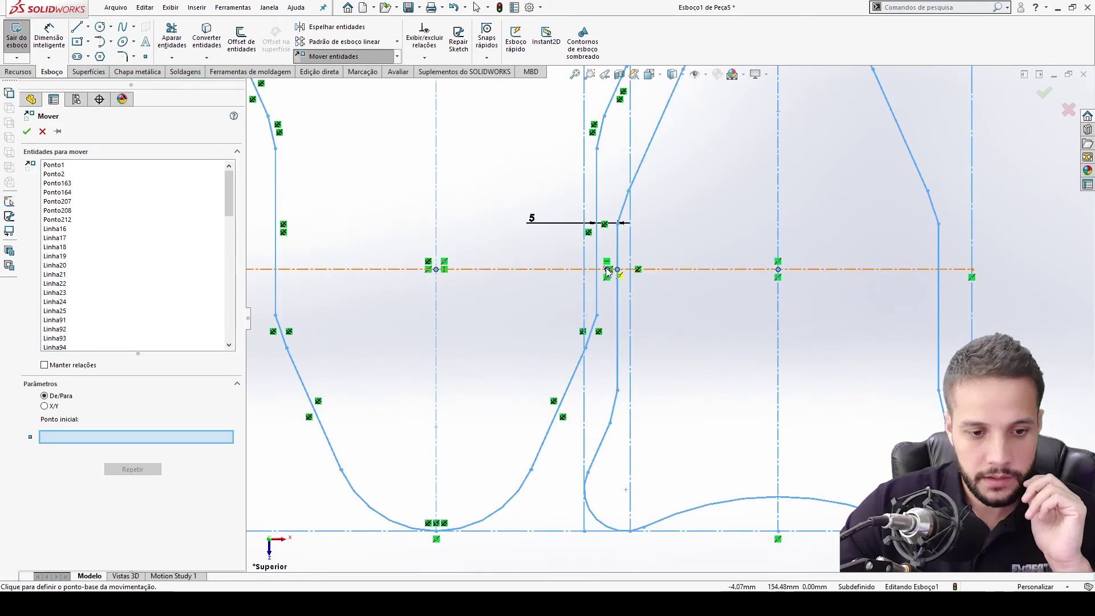
left_click(617, 278)
scroll(670, 404, "up", 5)
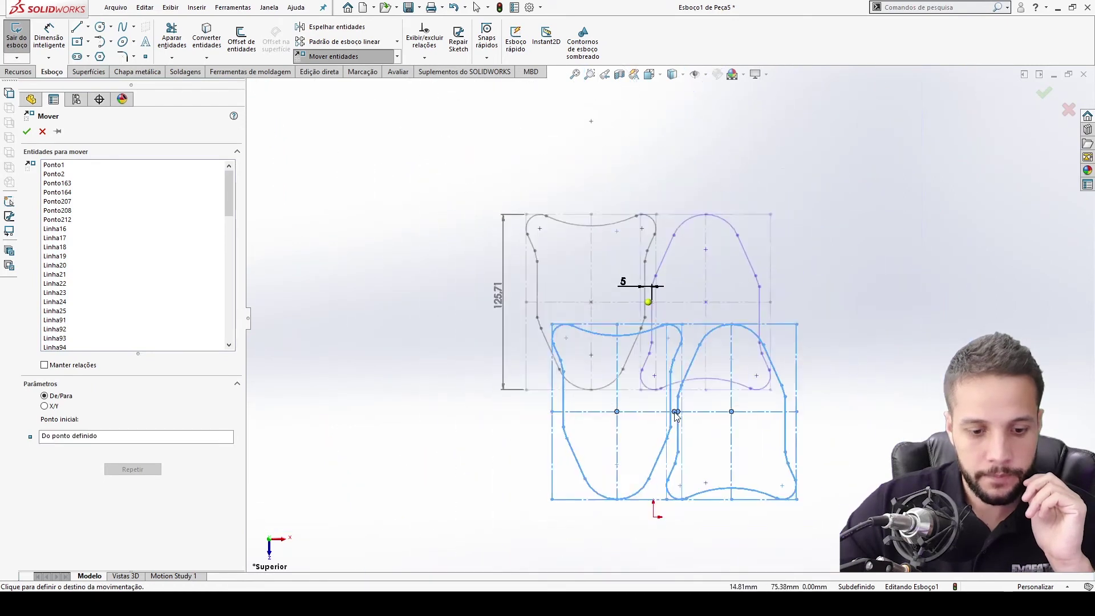
left_click(658, 483)
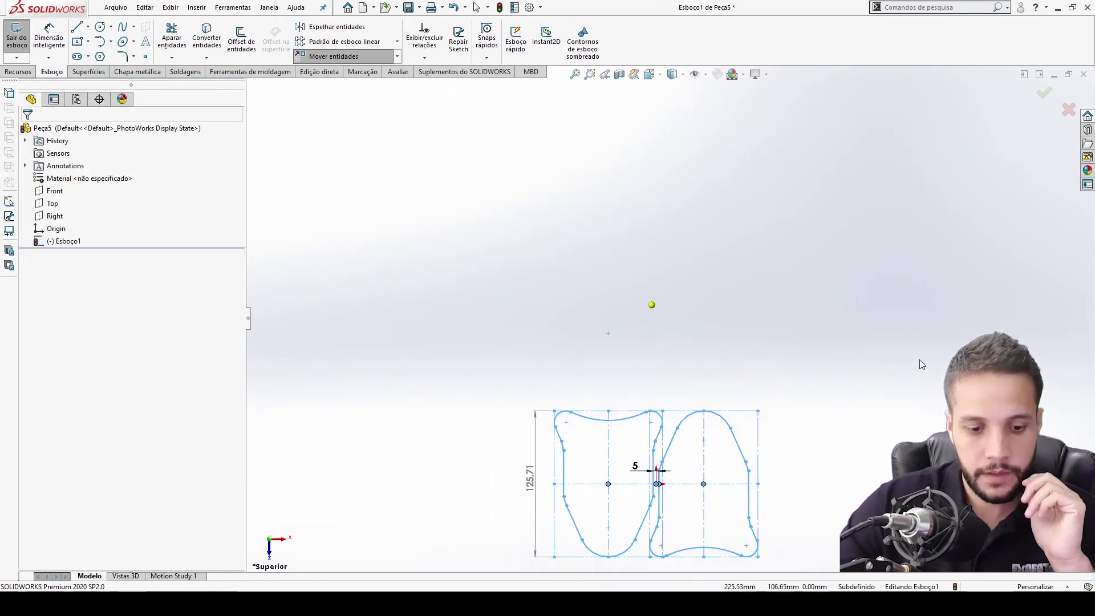
left_click(1052, 96)
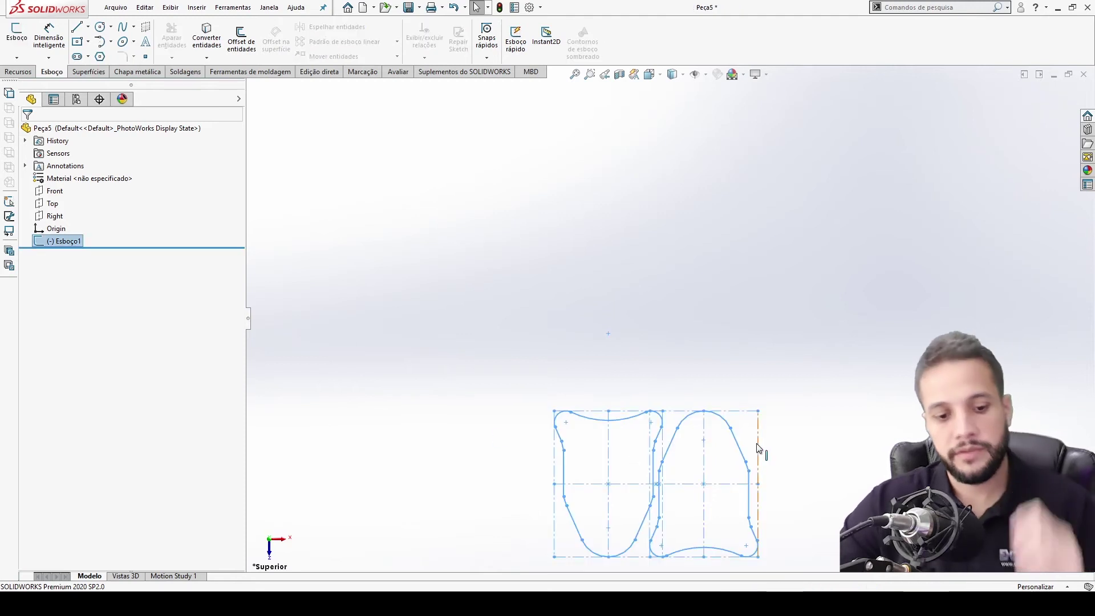
- Measure the distance between the outer vertical bounding lines of the two nested profiles
scroll(672, 427, "up", 3)
scroll(728, 399, "down", 2)
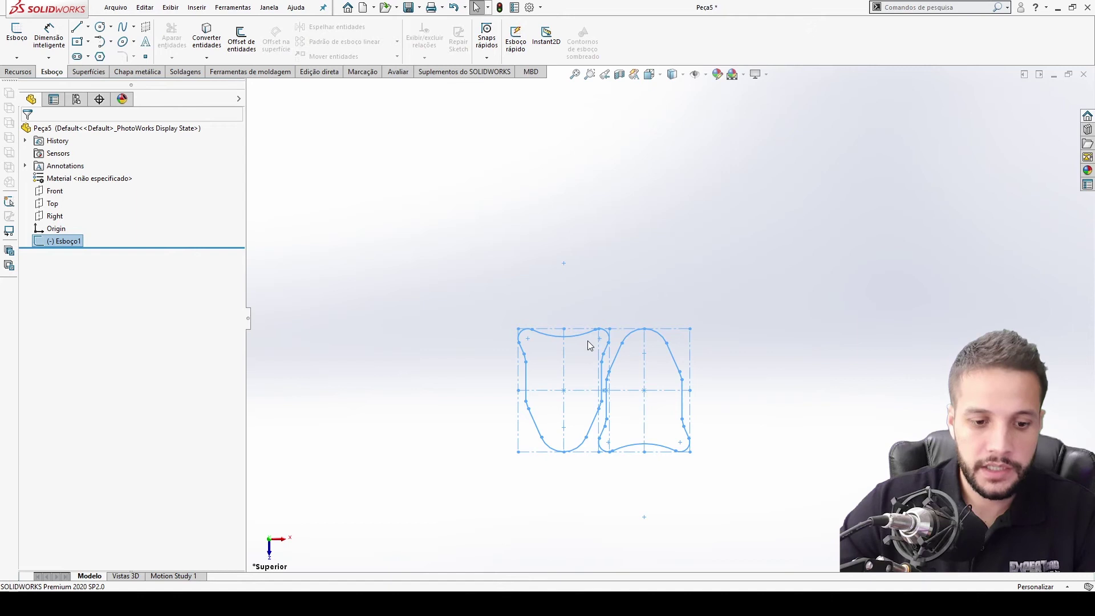
left_click(774, 437)
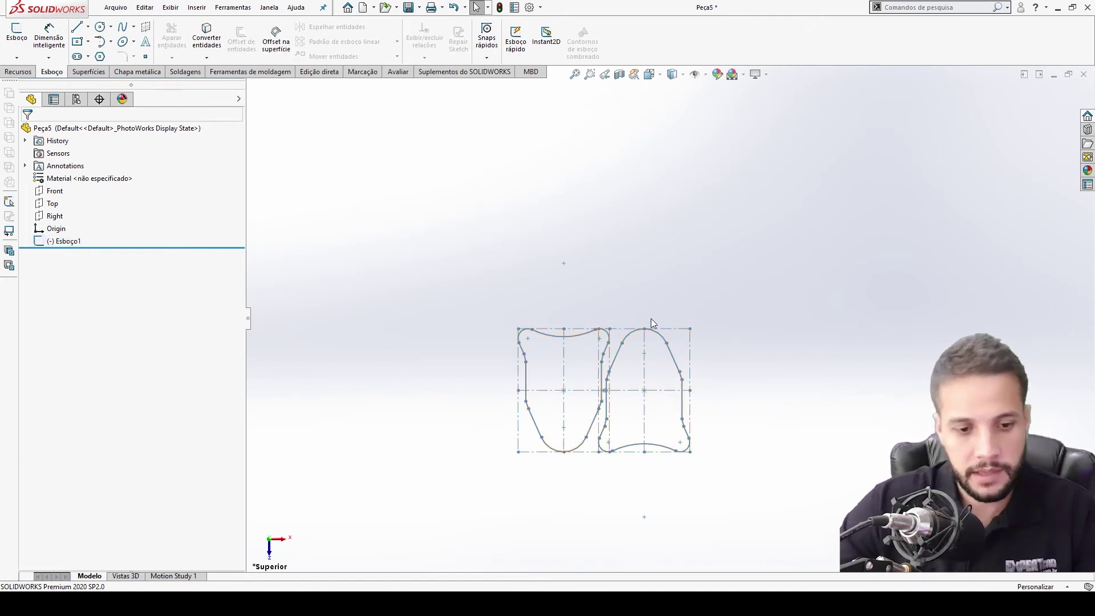
key("m")
left_click(691, 359)
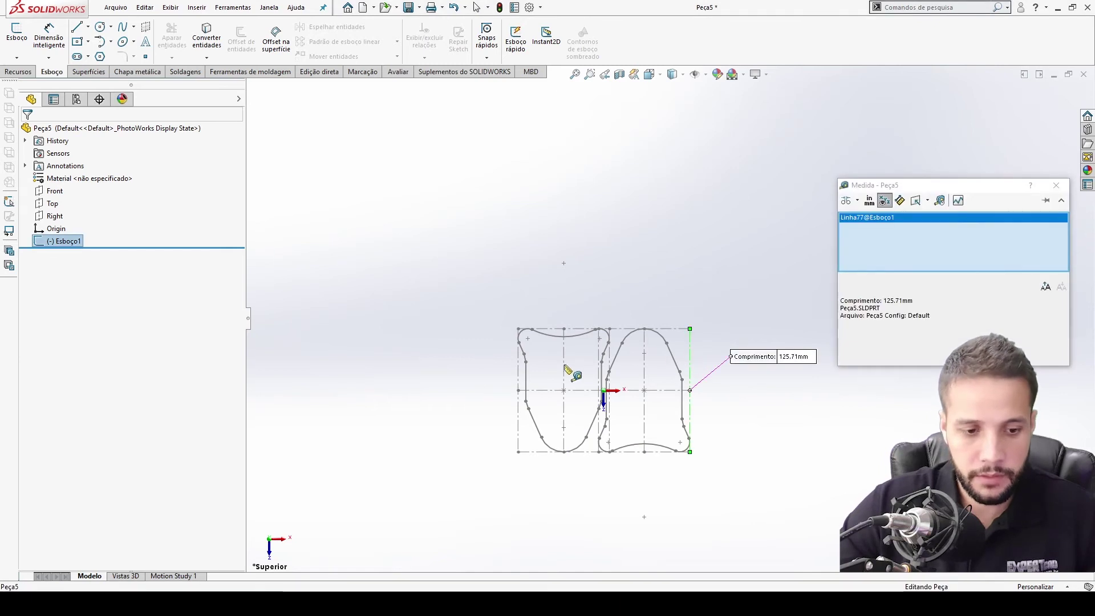
left_click(519, 372)
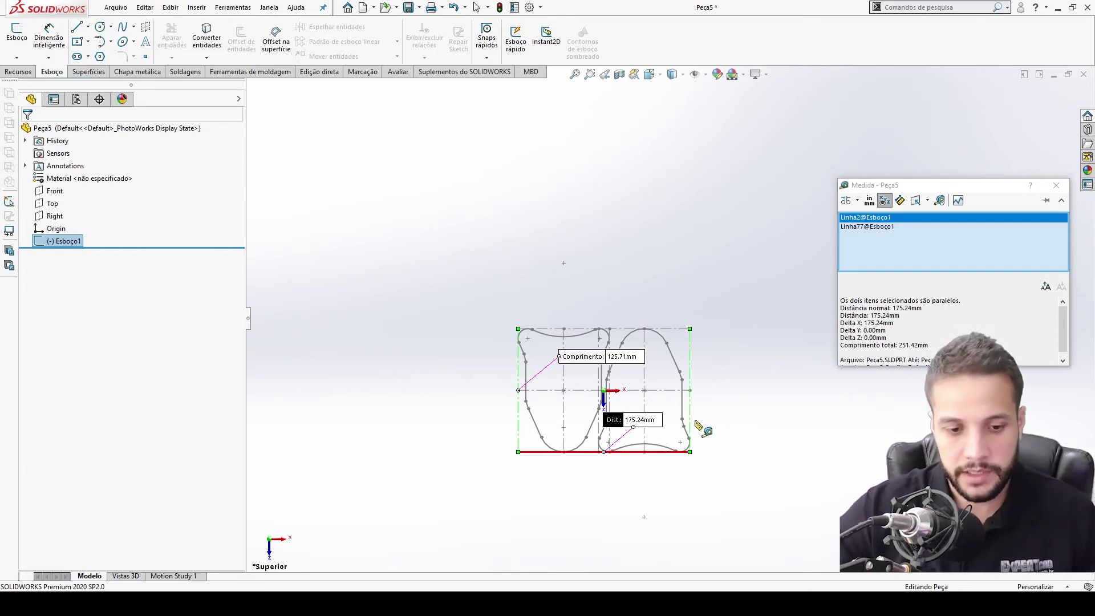
key("Escape")
key("Escape")
- Switch to the PowerPoint presentation, examine the strip opening calculation on the "Guias para chapa" slide, and return to SolidWorks
key("alt+Tab")
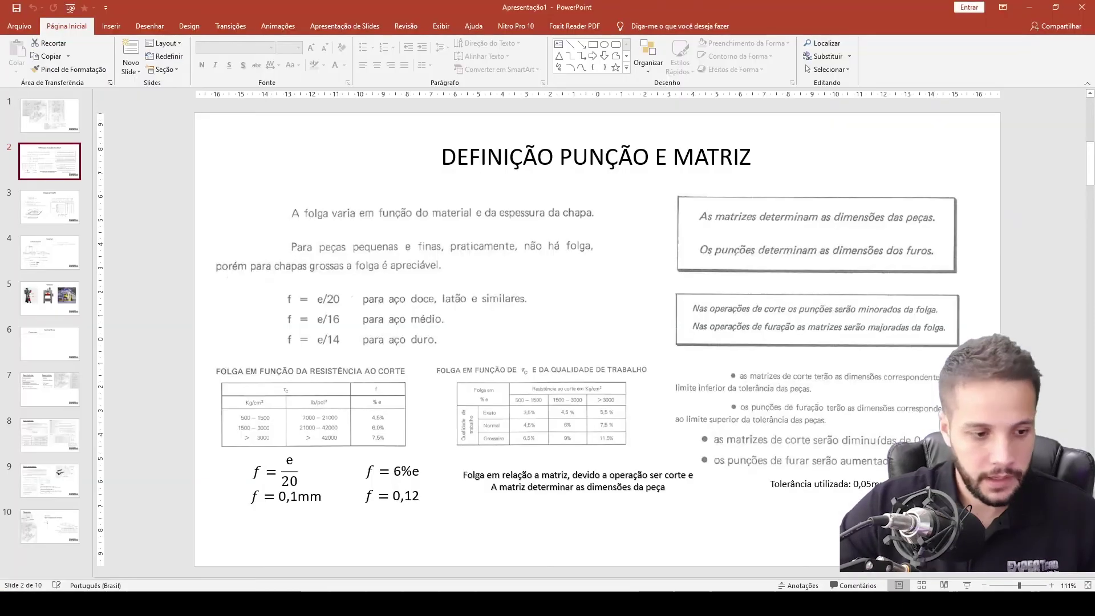
left_click(50, 434)
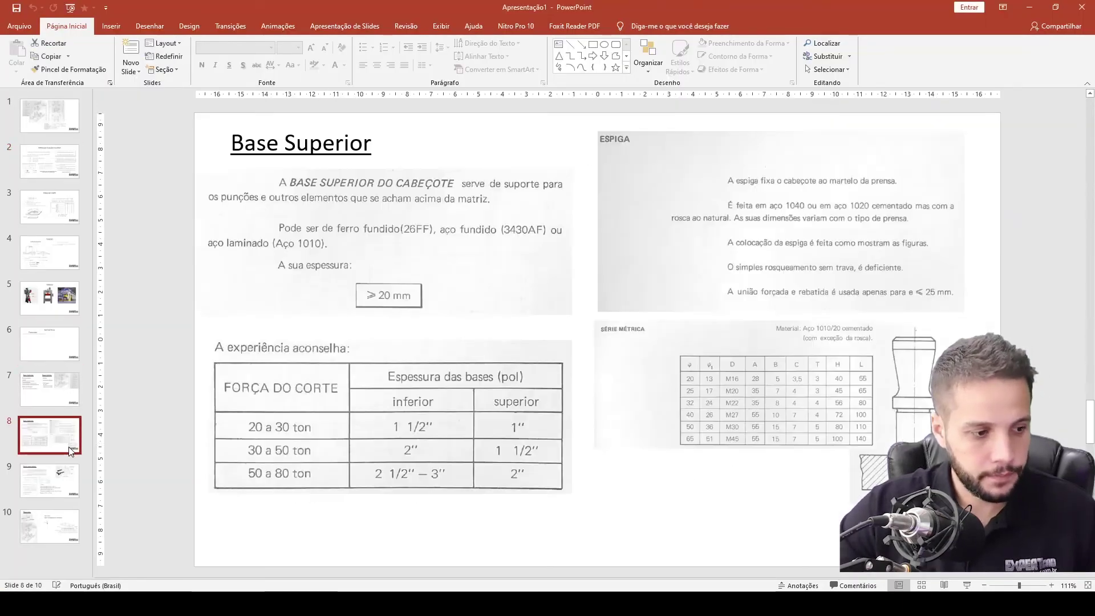
left_click(51, 494)
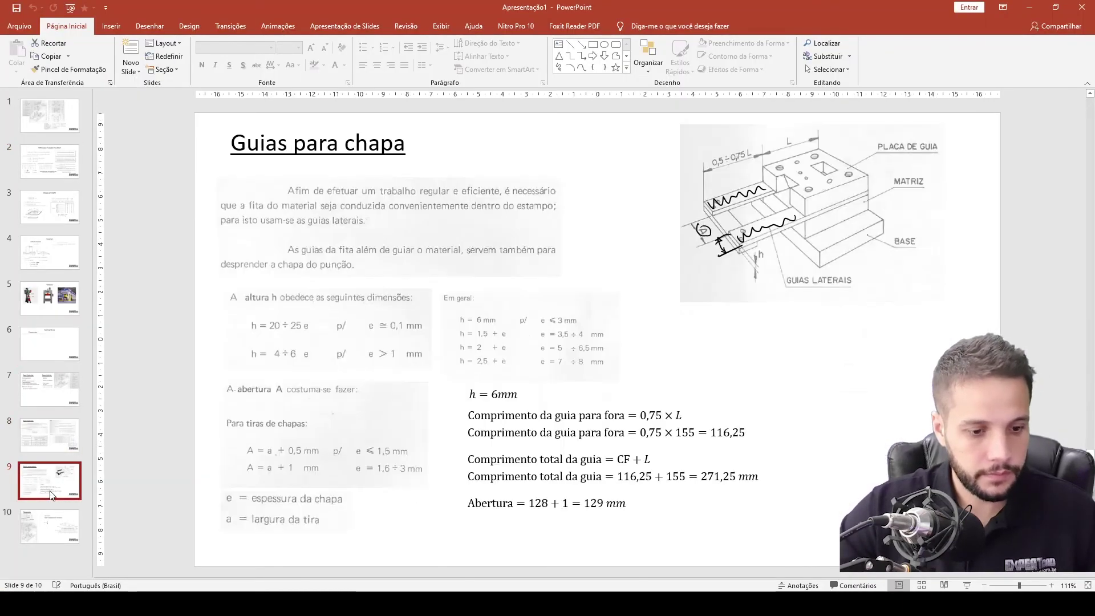
left_click(537, 505)
left_click_drag(530, 504, 625, 504)
left_click(558, 522)
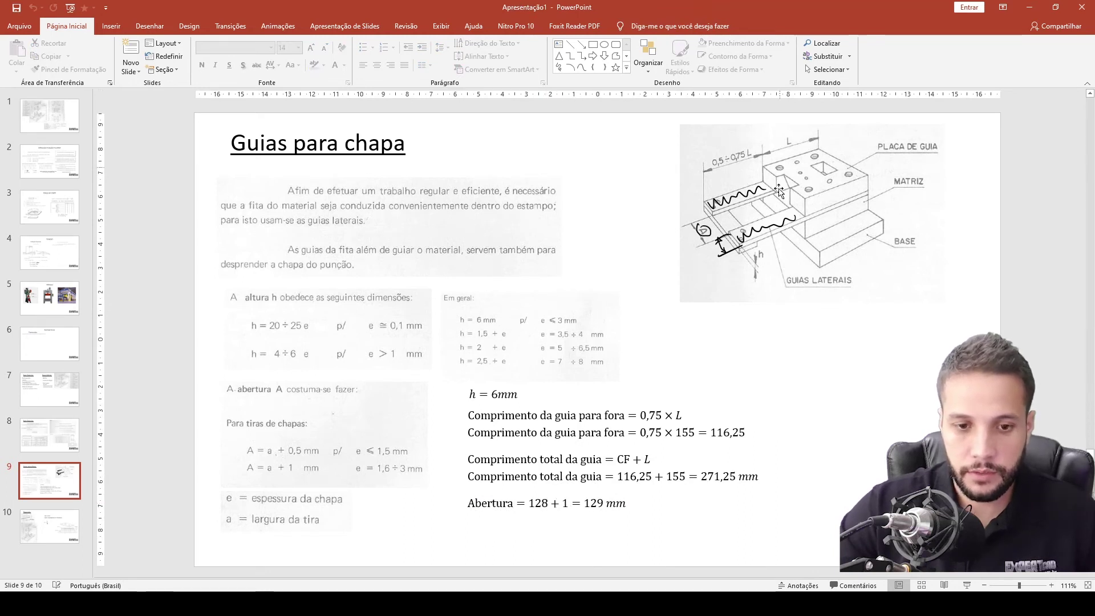
left_click(757, 477)
key("alt+Tab")
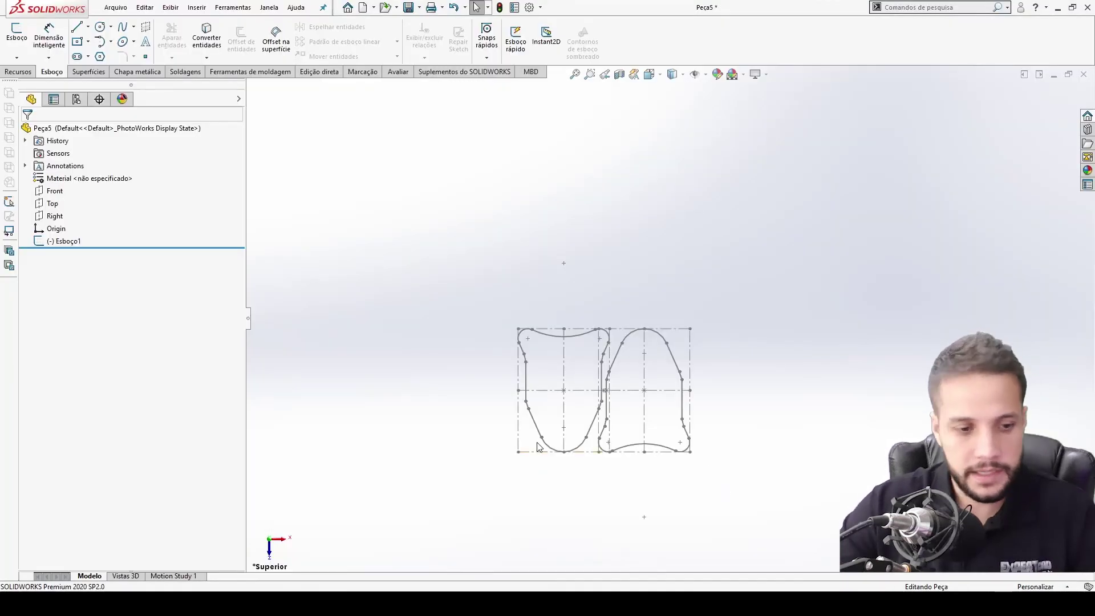
- Roll the model back to before the profile sketch and start a new sketch on the Top plane
left_click_drag(139, 247, 135, 236)
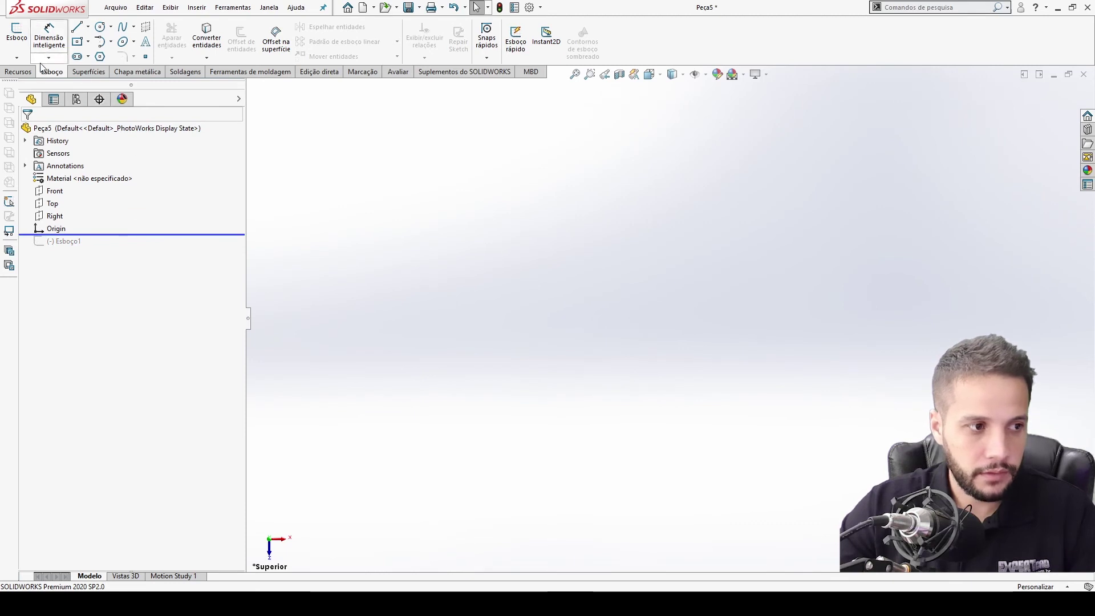
left_click(53, 203)
left_click(67, 183)
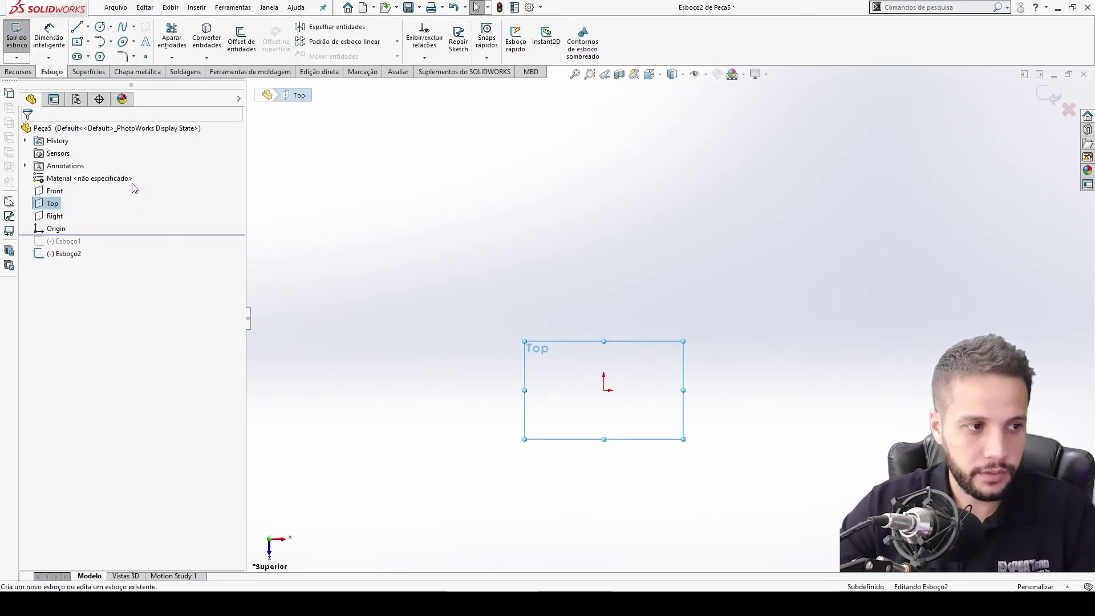
- Draw a center rectangle about 270 mm wide and 122 mm high, centered on the origin
left_click(83, 42)
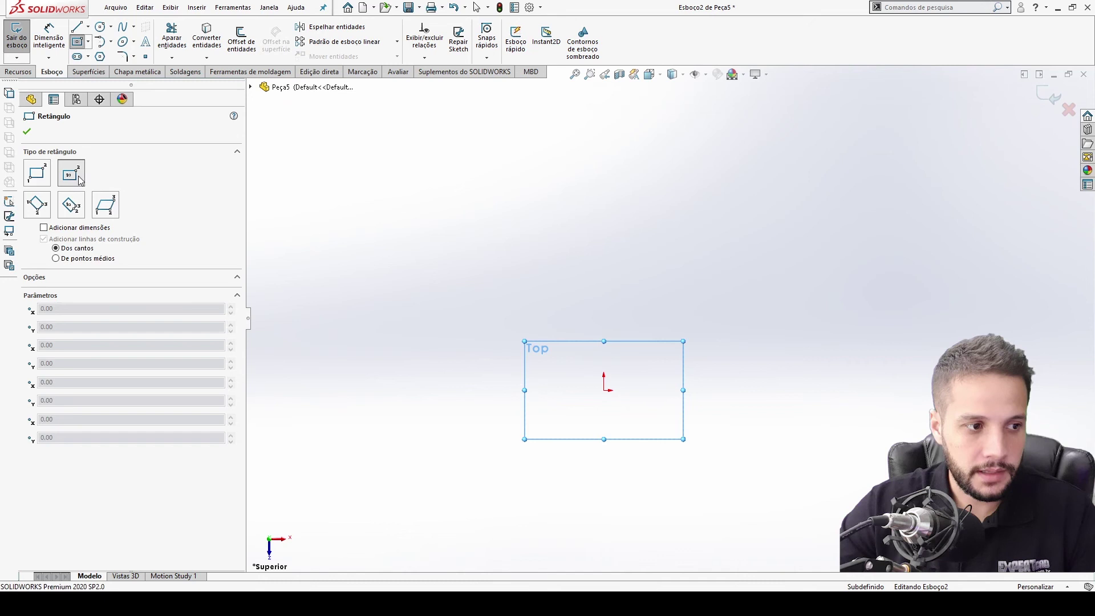
left_click(604, 390)
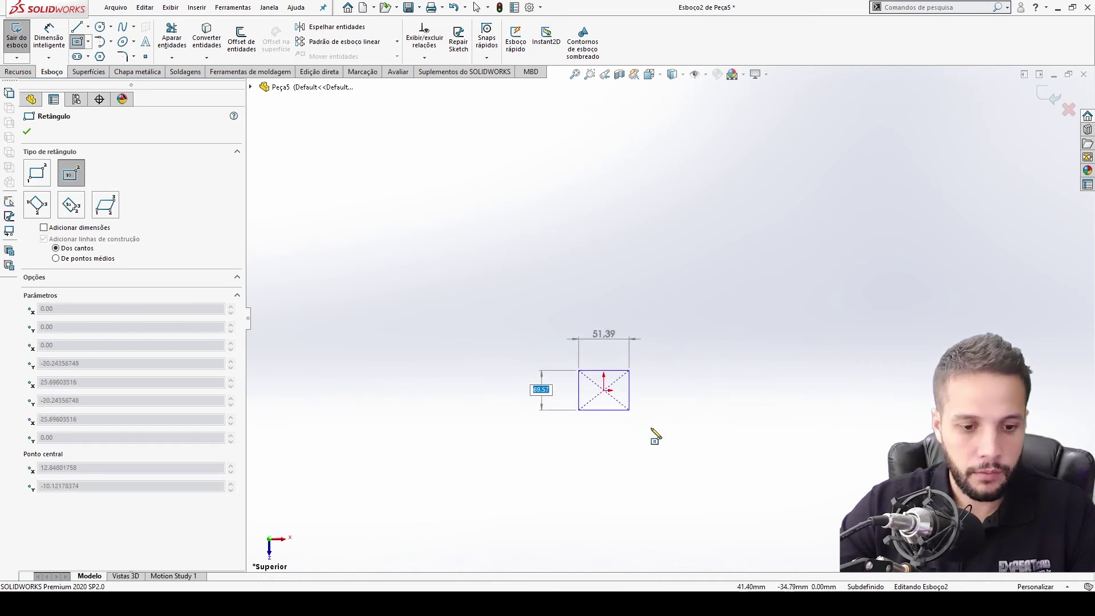
left_click(731, 450)
key("Escape")
- Dimension the rectangle 128 mm high and 185 mm wide, and close the sketch
key("d")
left_click(478, 365)
left_click(447, 368)
type("128")
key("Return")
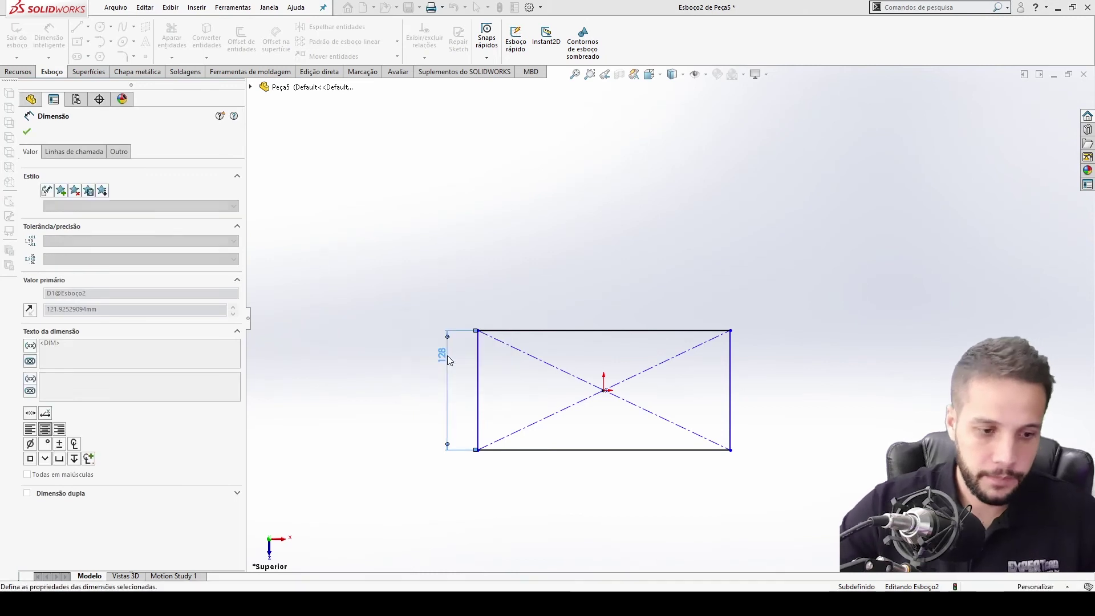
left_click(600, 330)
left_click(602, 316)
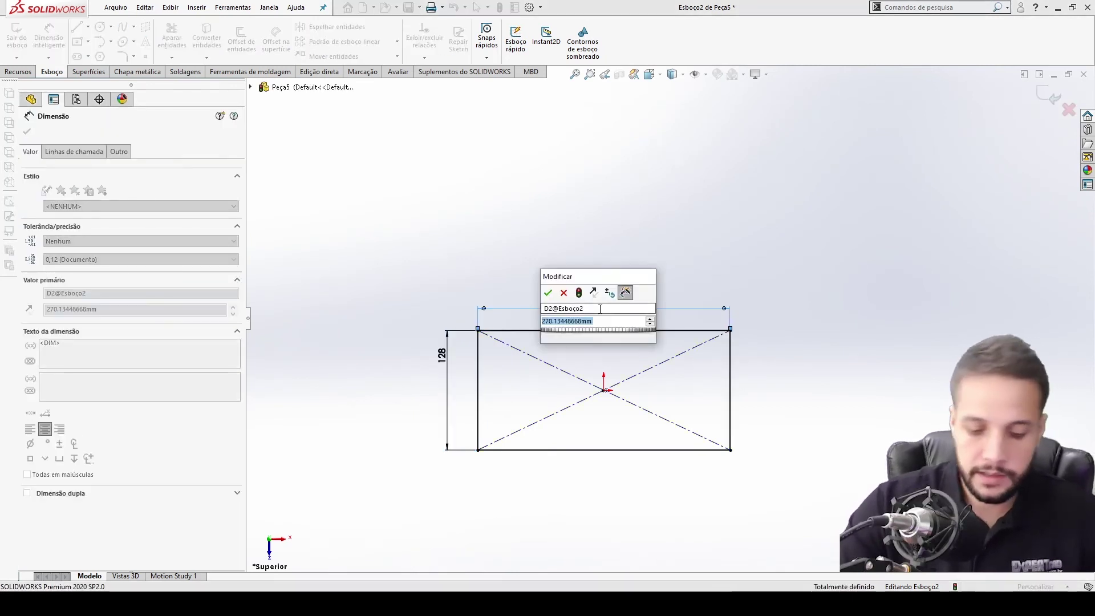
type("185")
key("Return")
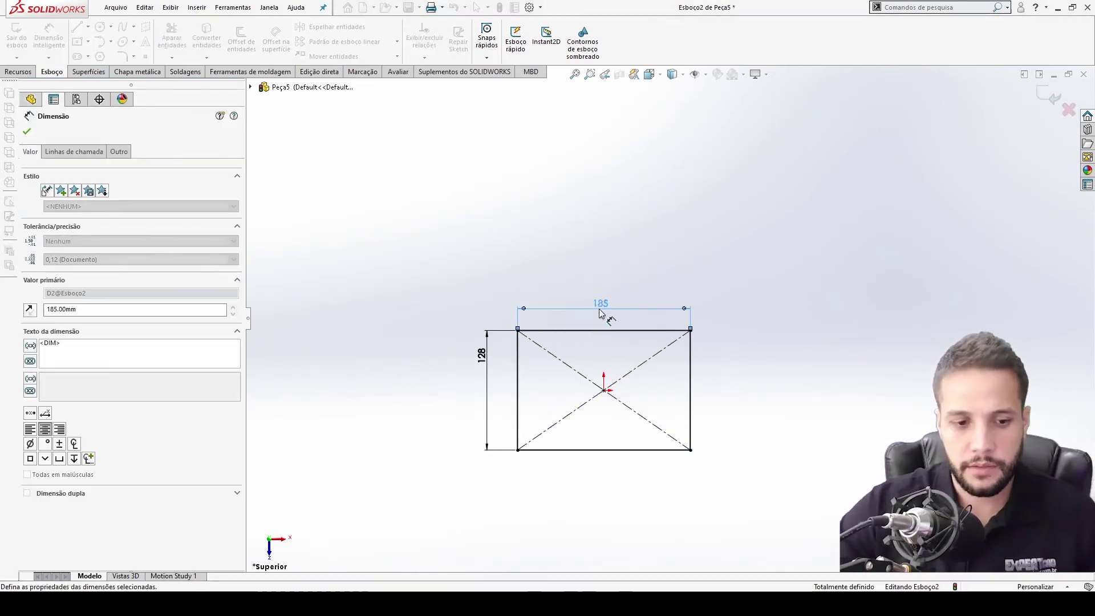
key("Escape")
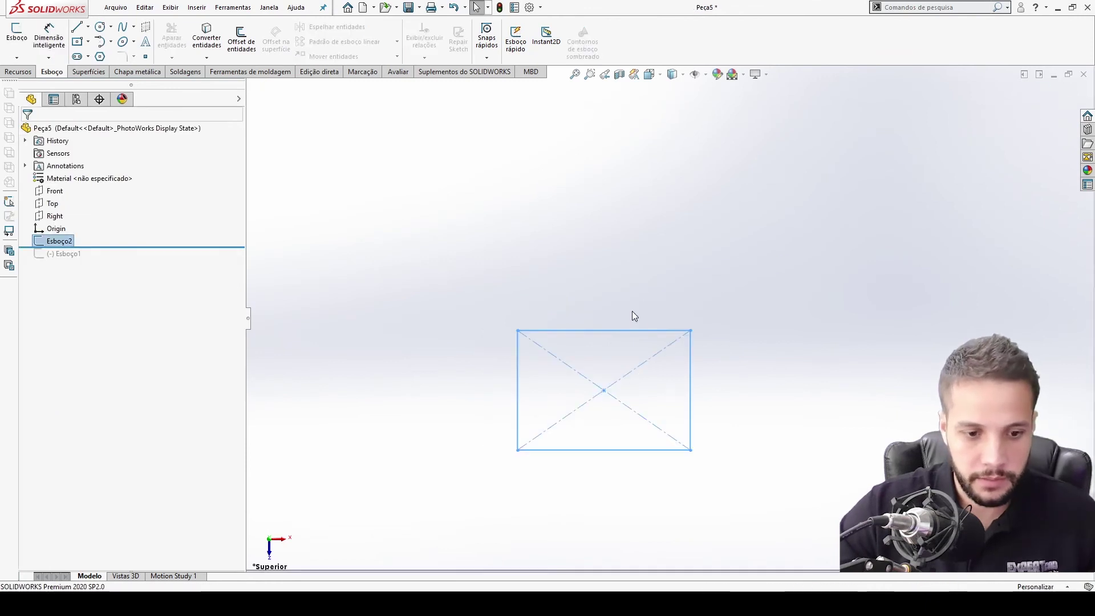
- Roll the model forward past the profile sketch so it is active together with the rectangle sketch
left_click(152, 245)
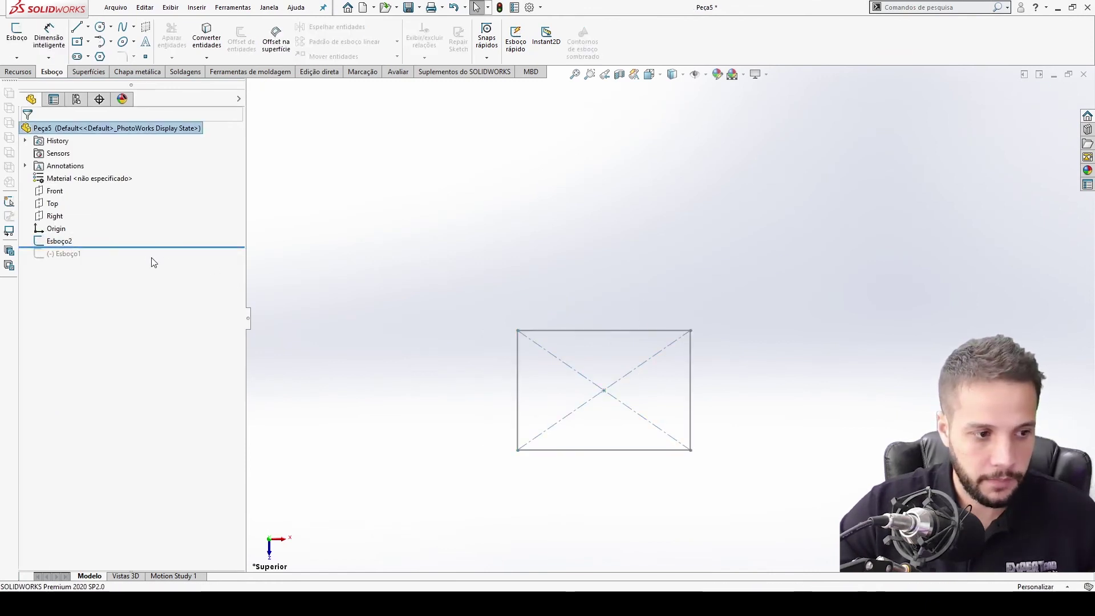
left_click_drag(115, 246, 115, 261)
scroll(668, 381, "down", 5)
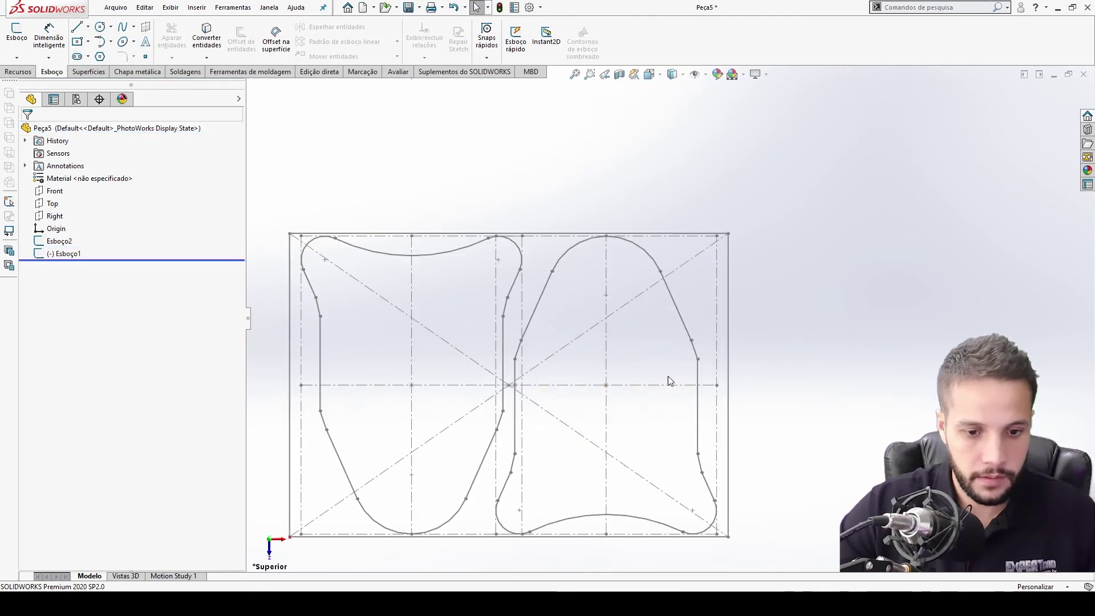
- Measure the overall width of the nested pair between its outer vertical bounding lines, inside the rectangle
left_click(717, 341)
key("m")
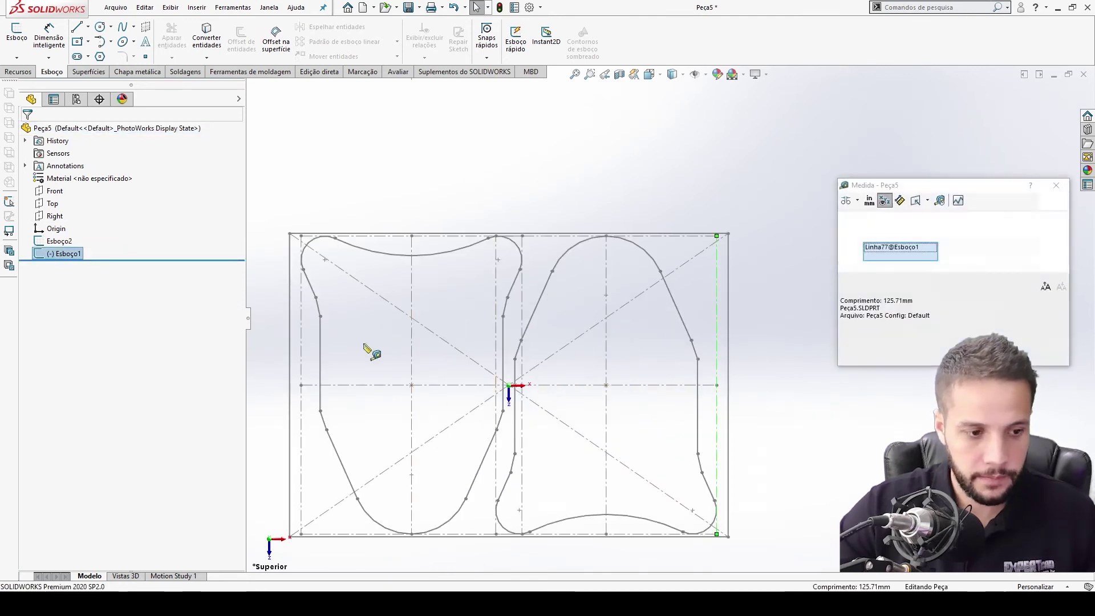
left_click(302, 339)
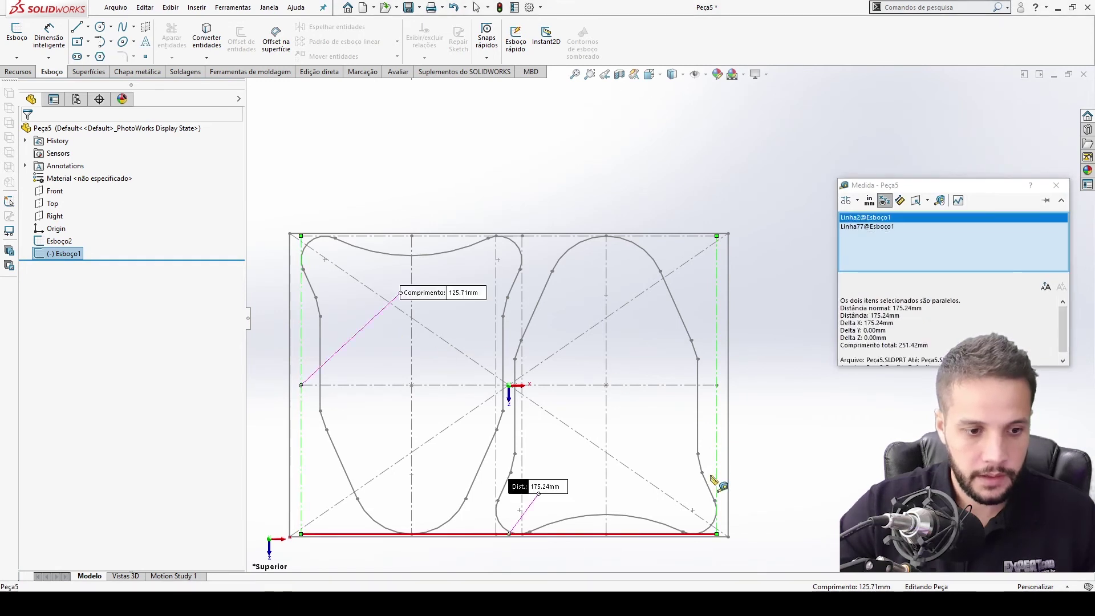
key("Escape")
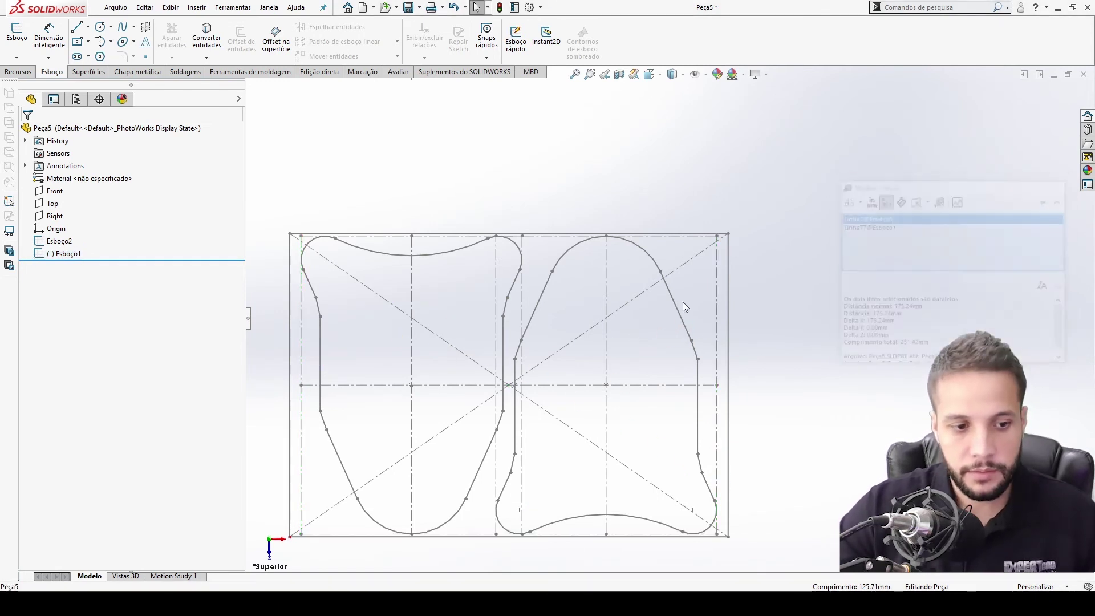
- Edit the rectangle sketch, set its width to 185.7 mm, and close the sketch
left_click(732, 265)
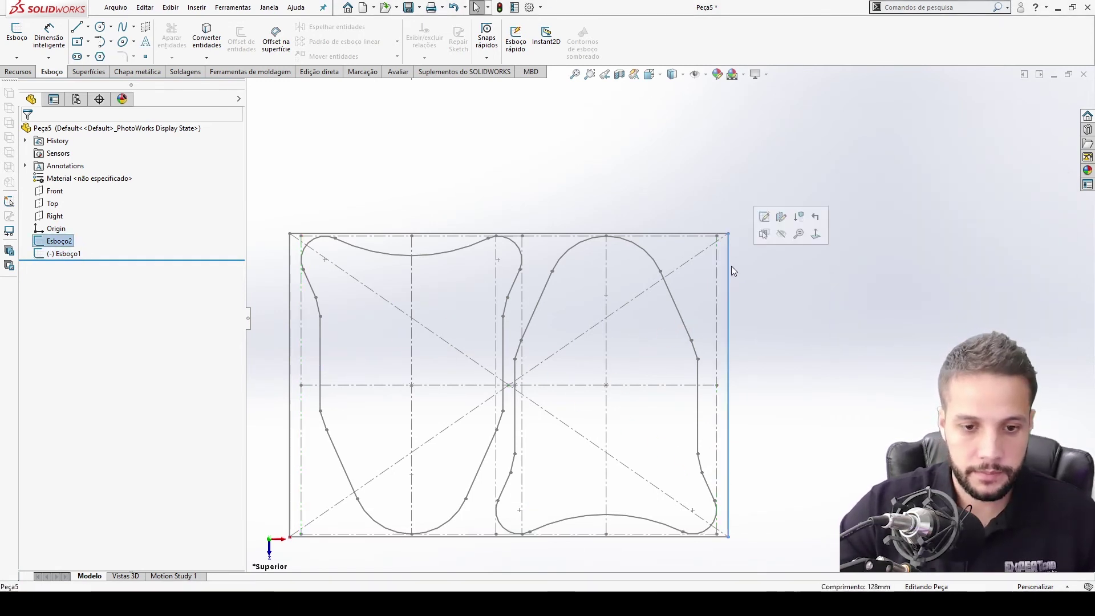
left_click(764, 216)
double_click(503, 180)
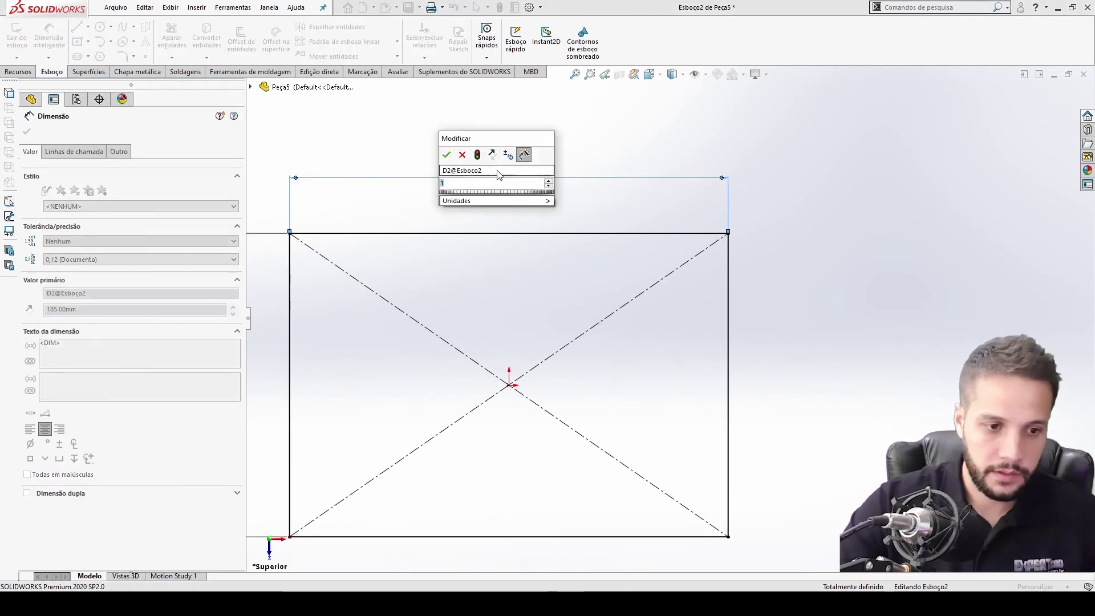
type("185,7")
key("Return")
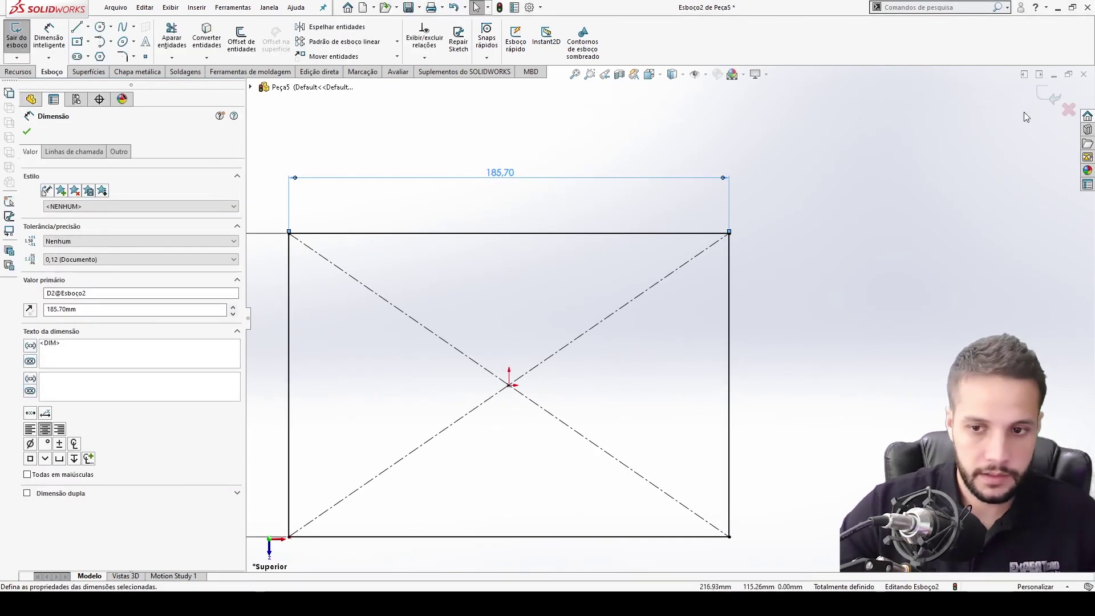
key("Escape")
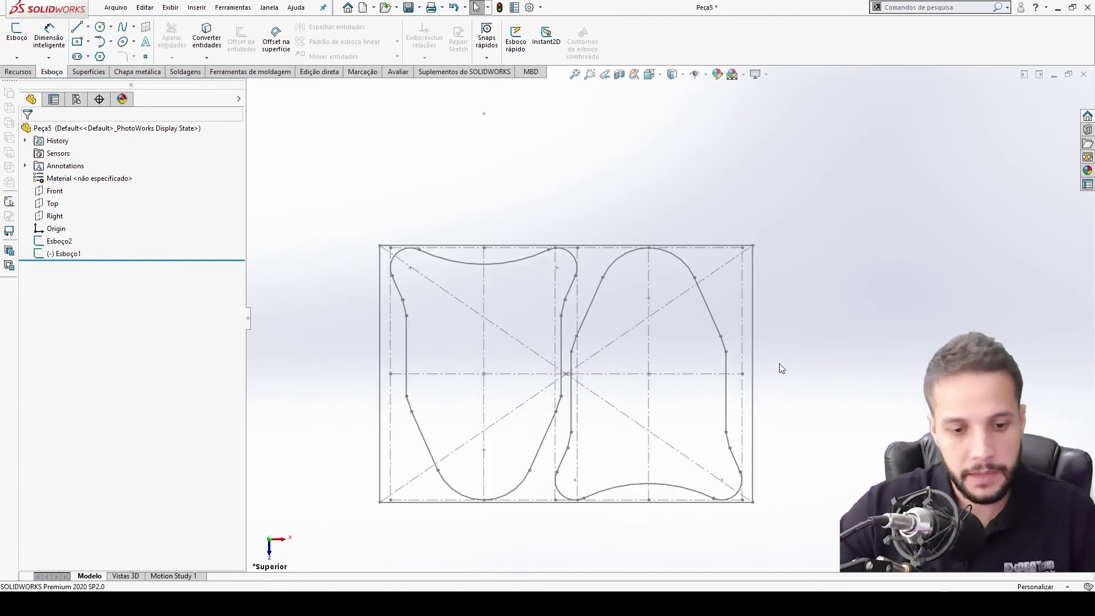
- Create a 2 mm sheet-metal base flange from the rectangle sketch around the nested profiles
left_click(64, 256)
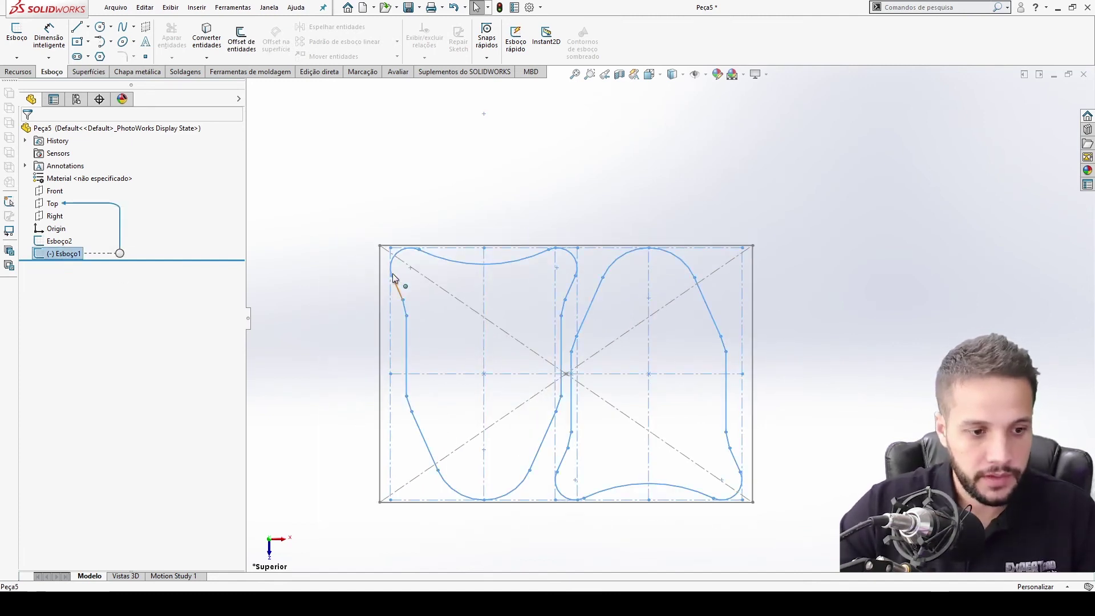
left_click(60, 241)
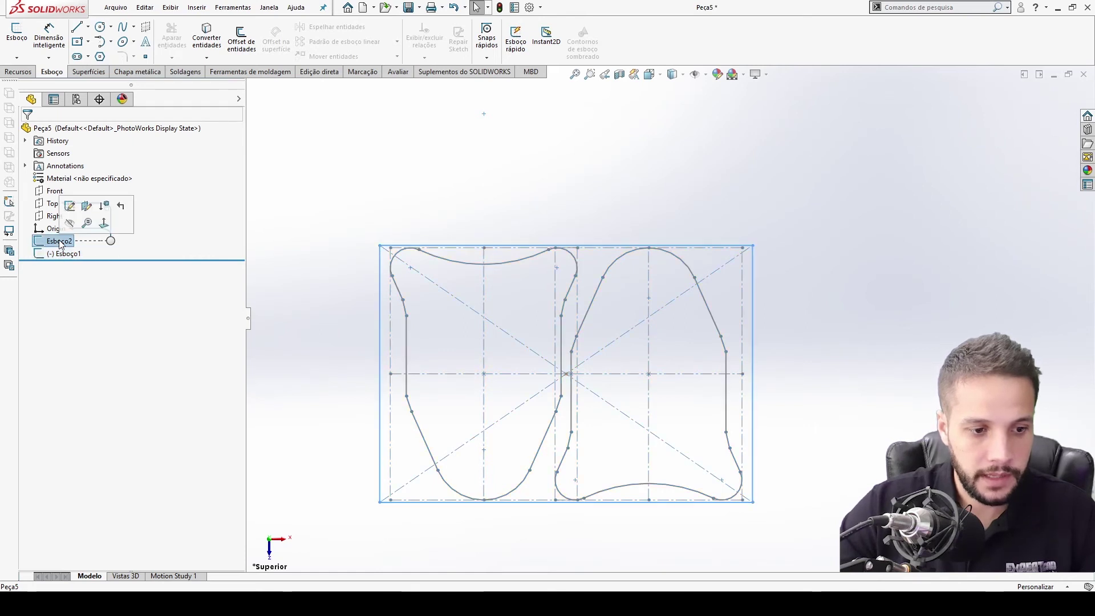
left_click(31, 71)
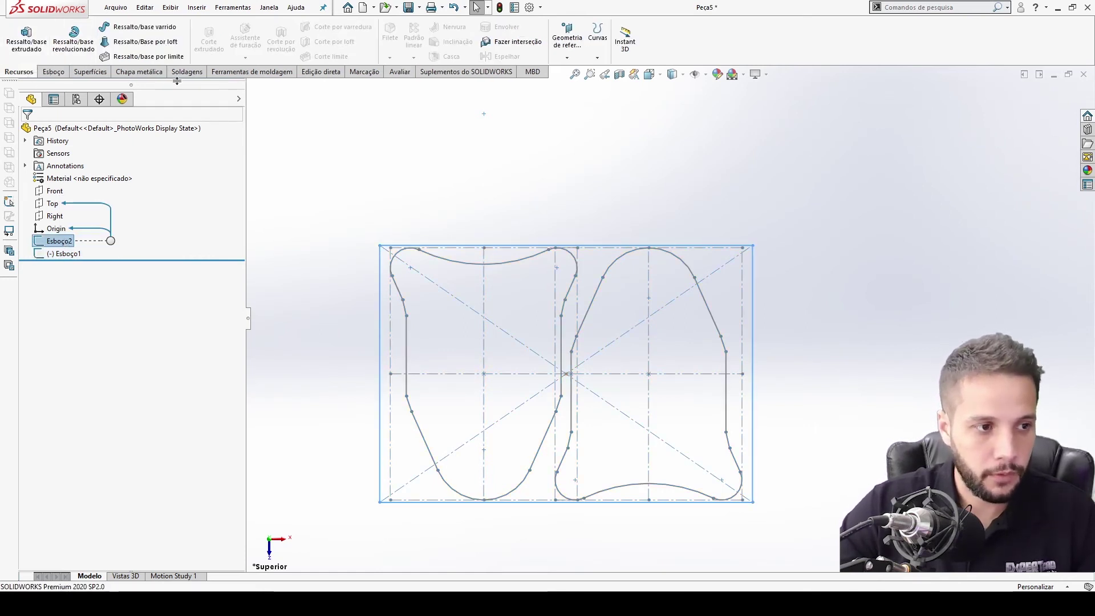
left_click(155, 73)
left_click(31, 36)
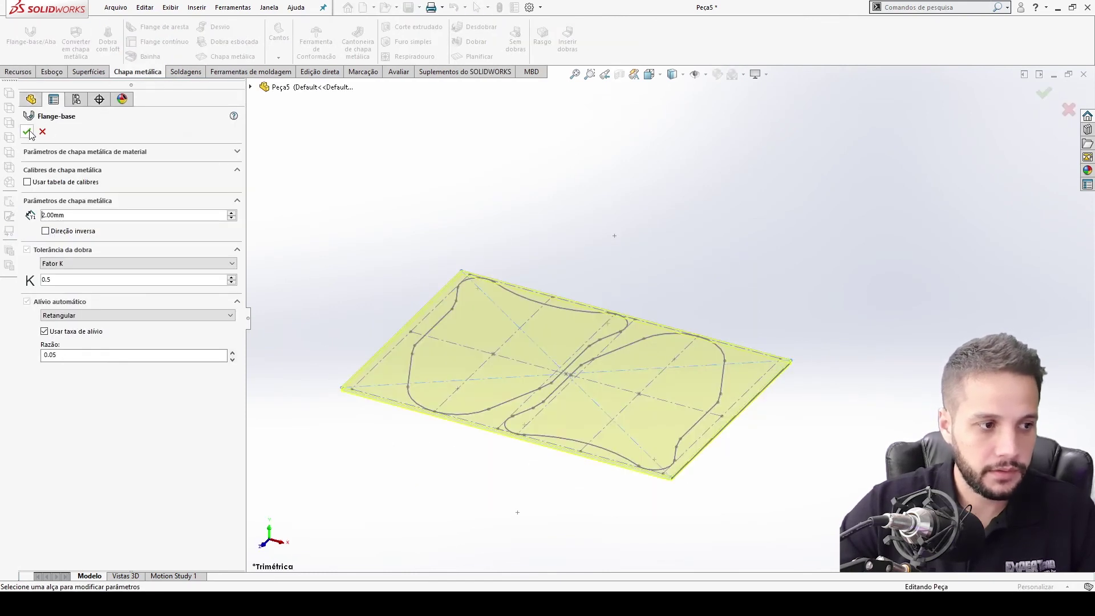
left_click(26, 131)
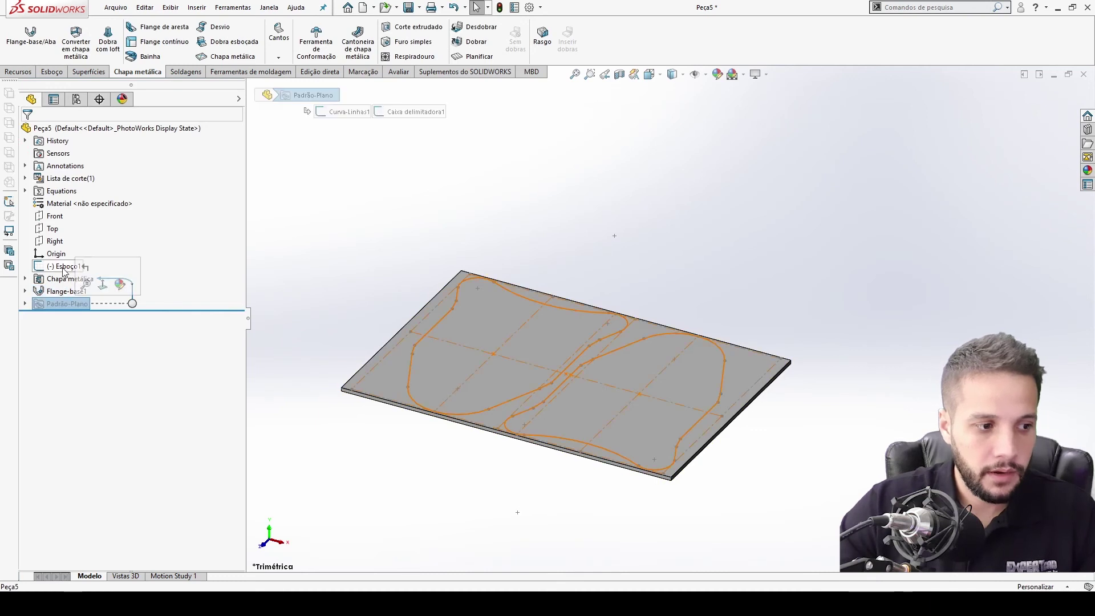
- Check the profile sketch's plane assignment, keep it on the Top plane, and undo the sheet-metal base flange
left_click(63, 267)
right_click(53, 269)
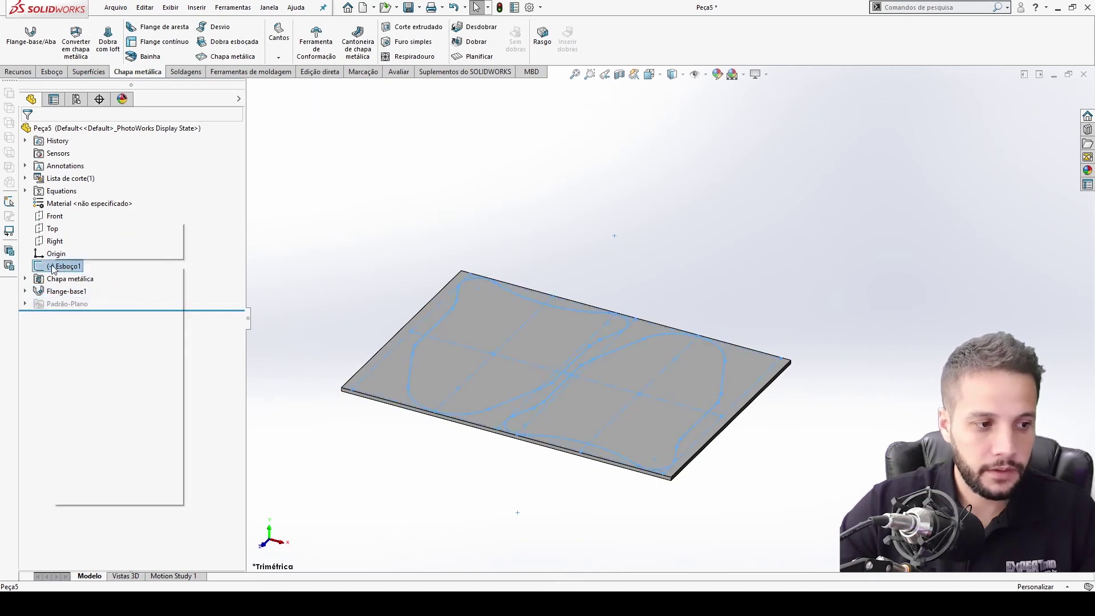
left_click(79, 231)
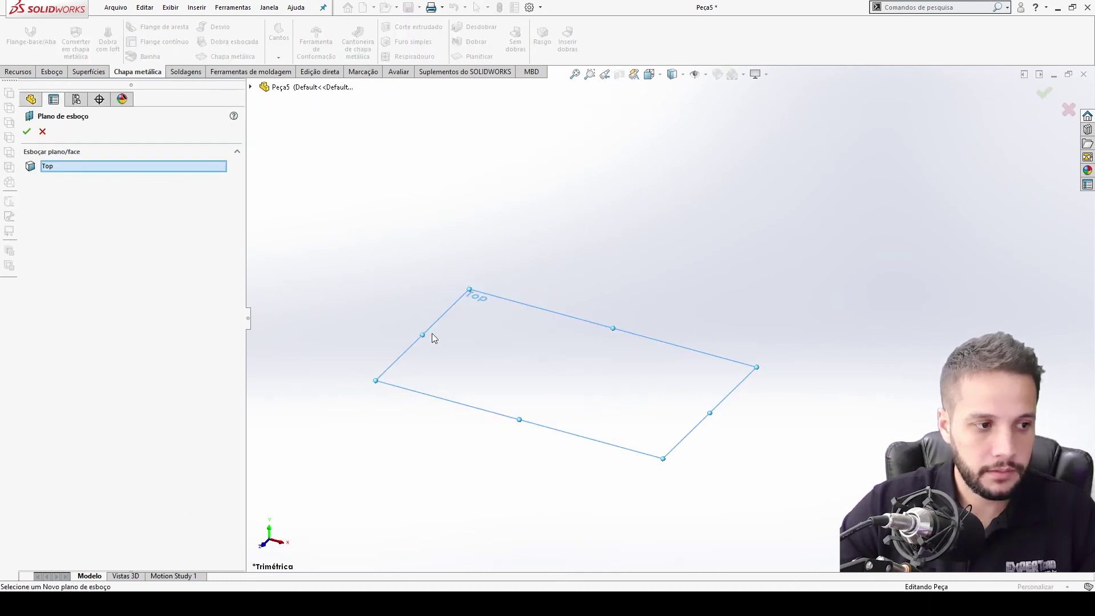
left_click(27, 131)
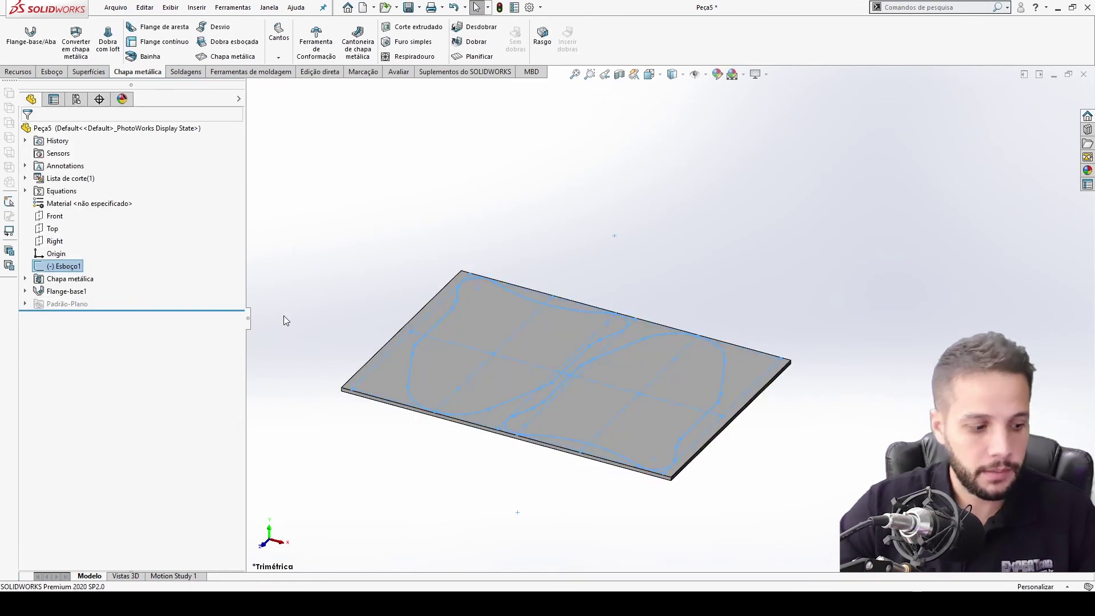
key("ctrl+z")
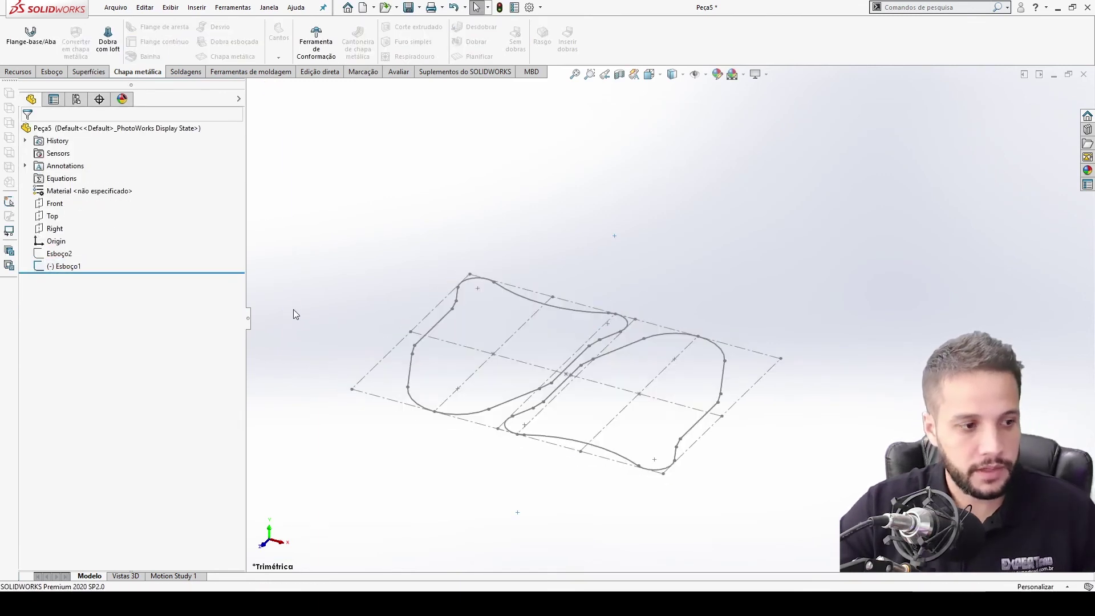
- Extrude the rectangle sketch 2 mm as a blind solid boss
left_click(67, 265)
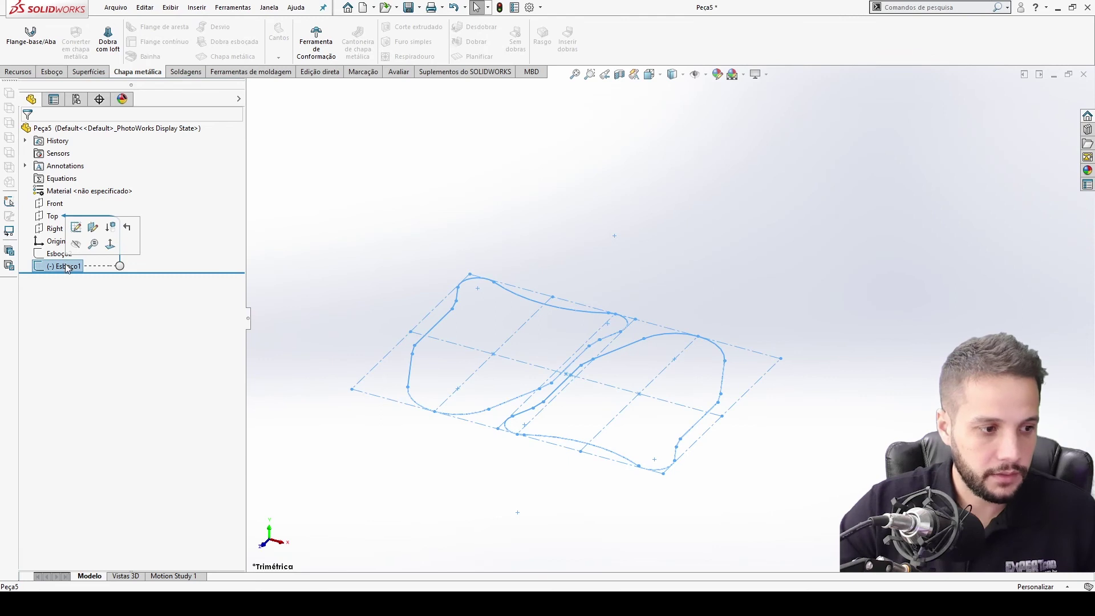
left_click(57, 255)
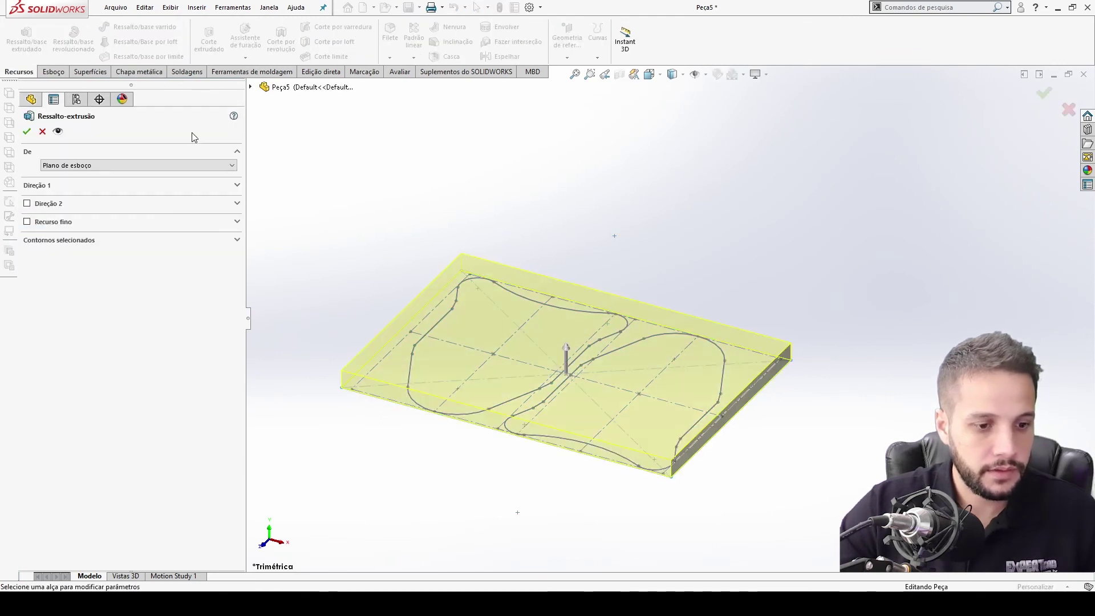
left_click(57, 187)
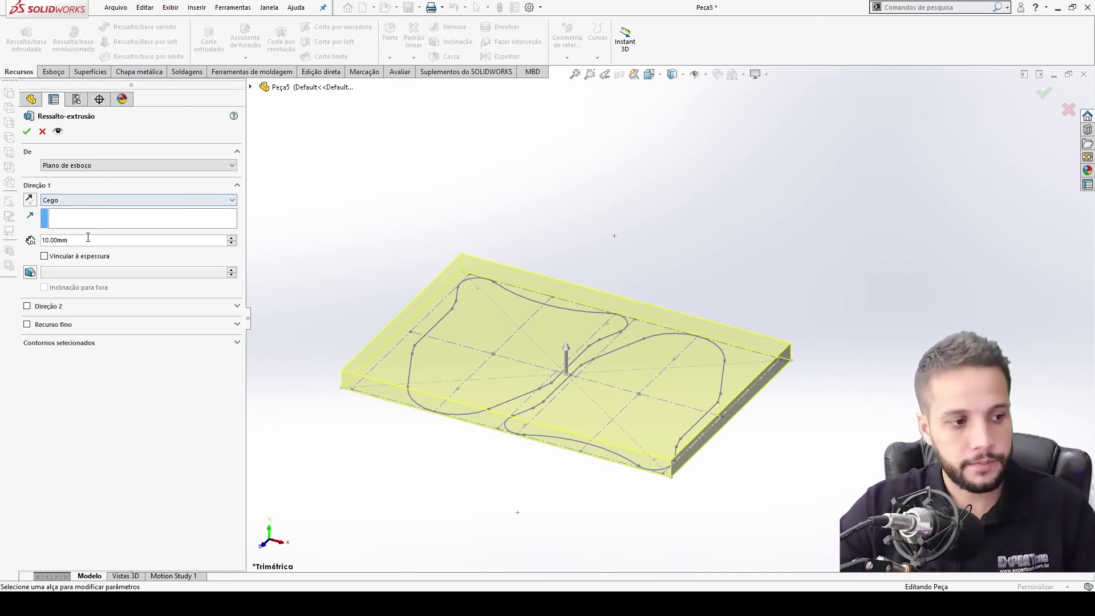
type("2")
key("Return")
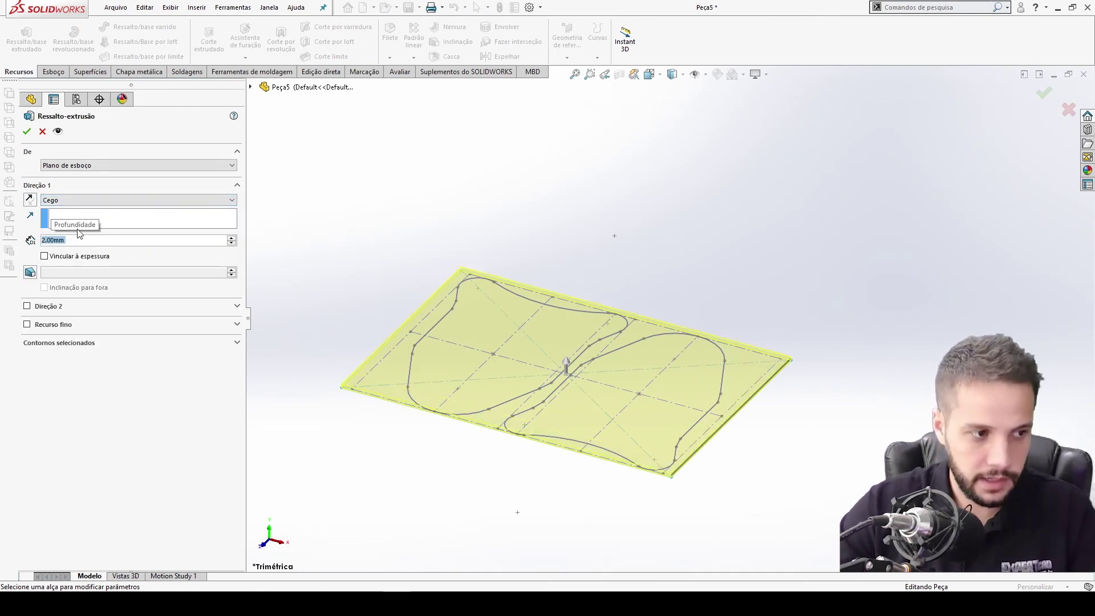
left_click(27, 132)
- Move the profile sketch after the extrusion in the feature order and reassign its sketch plane to the plate's upper face
left_click(67, 267)
left_click_drag(75, 272, 80, 282)
left_click(69, 283)
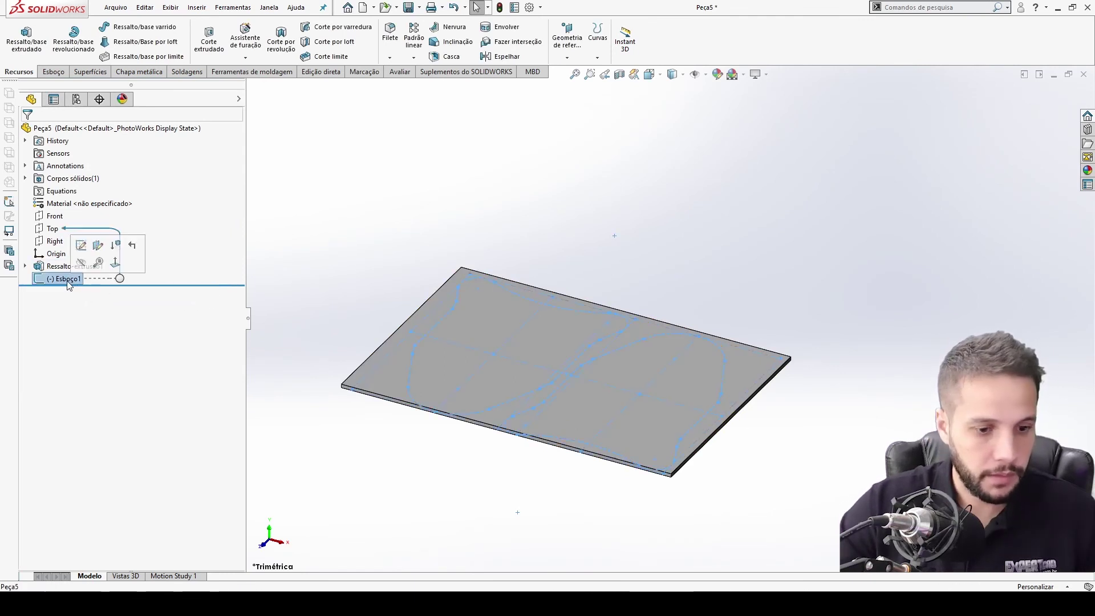
left_click(98, 246)
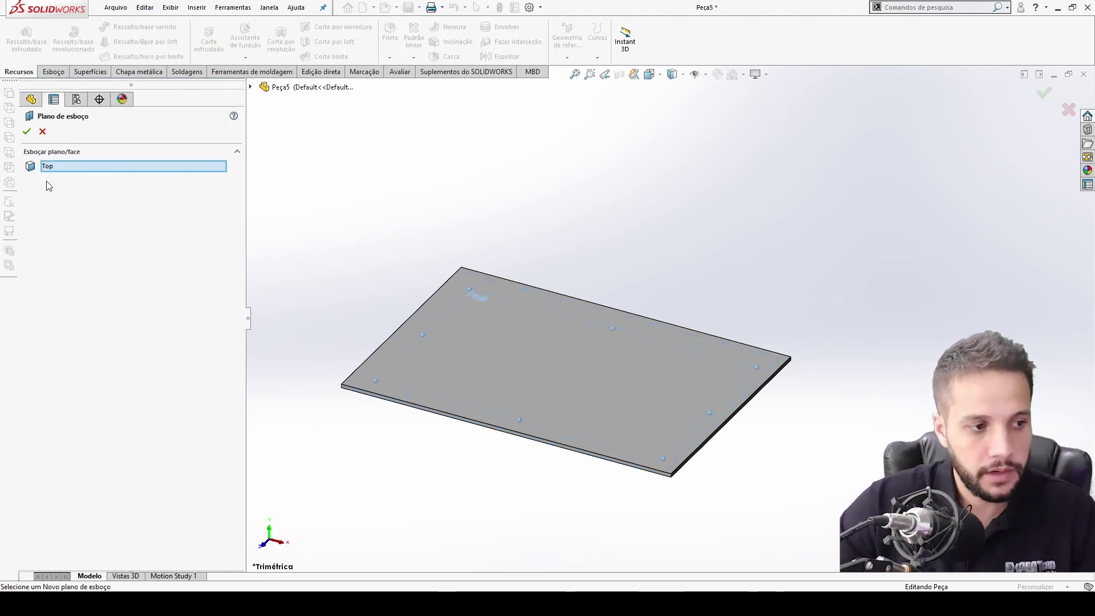
left_click(521, 354)
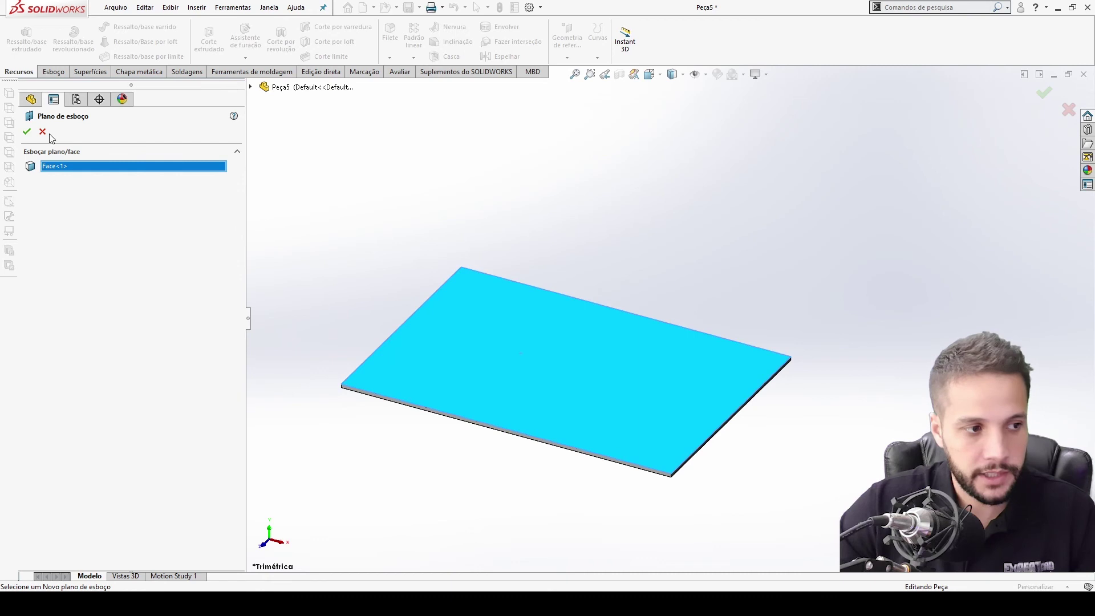
left_click(26, 132)
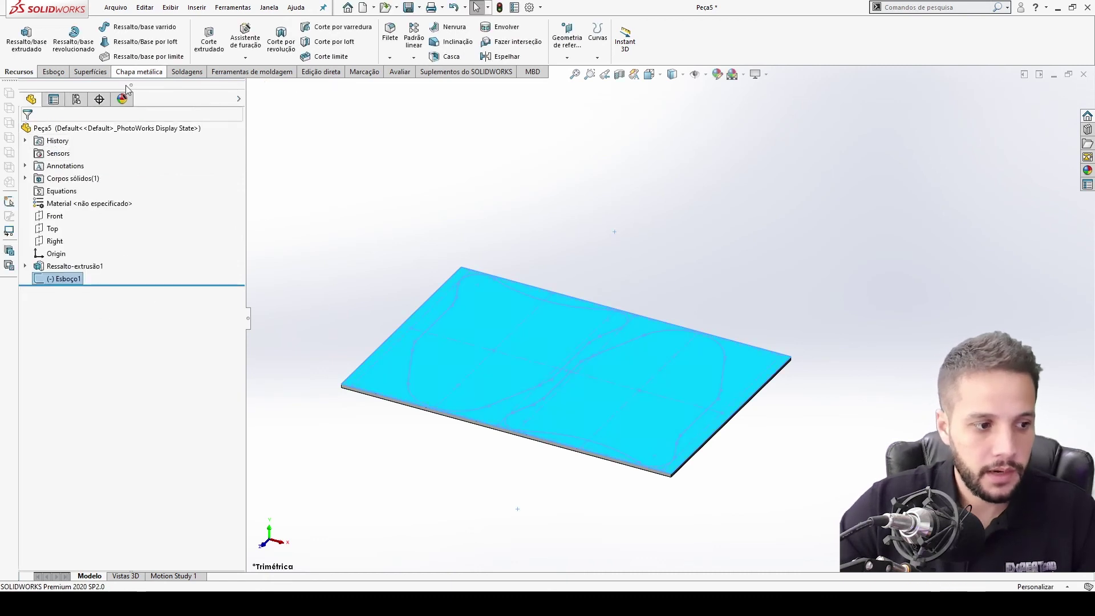
- Cut the two nested profiles out of the plate with a through-all (Passante) extruded cut
left_click(69, 279)
left_click(208, 38)
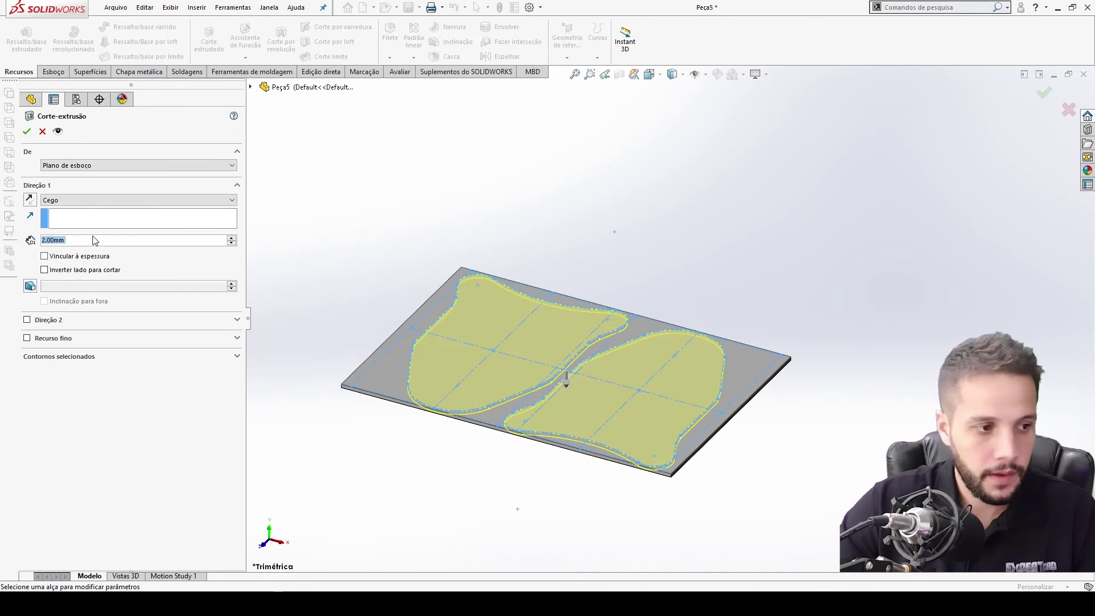
left_click(95, 200)
left_click(95, 219)
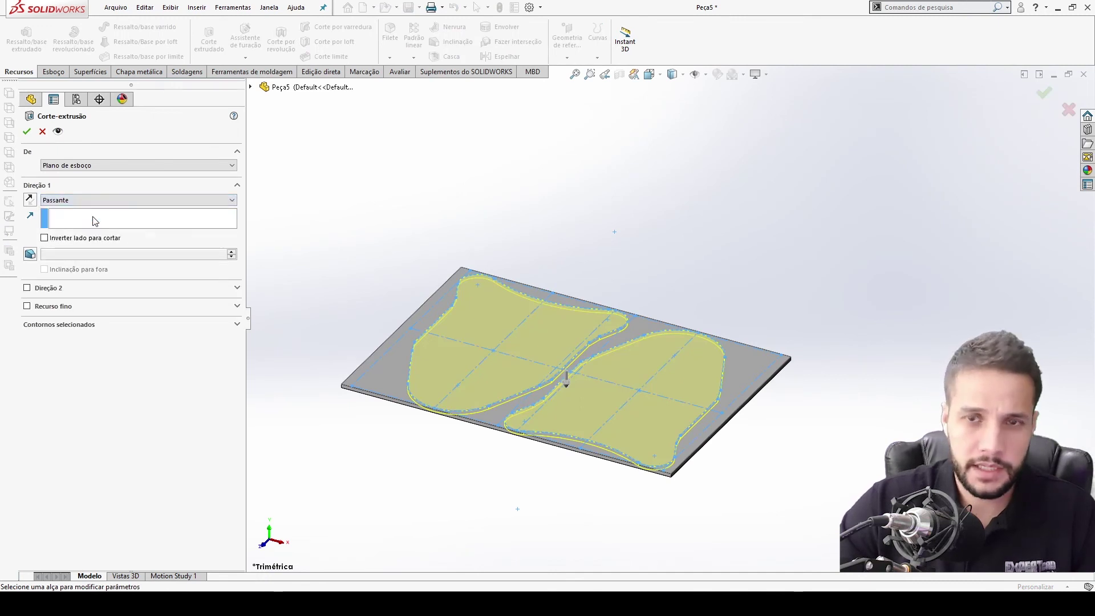
left_click(26, 132)
key("ctrl+5")
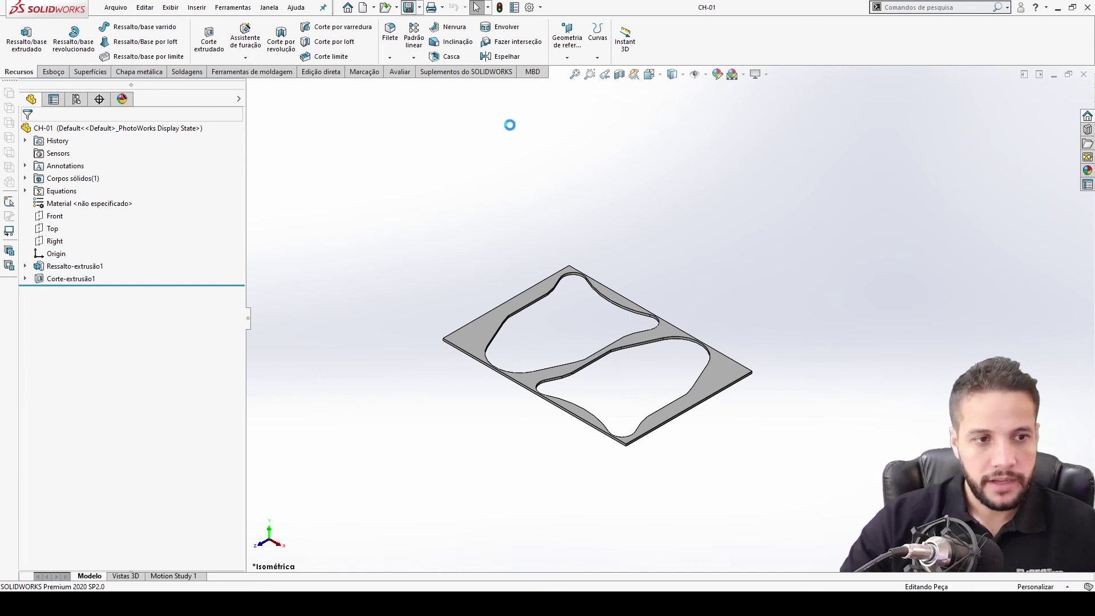
- Switch to the FR-000 assembly and insert the CH-01 strip above the die plate
key("ctrl+Tab")
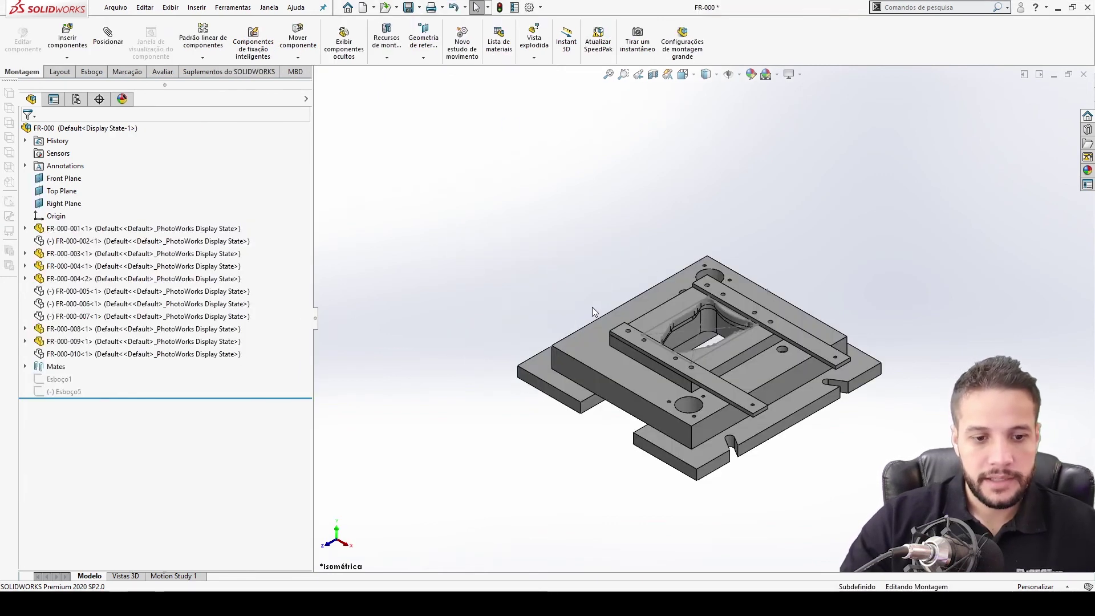
scroll(747, 389, "up", 2)
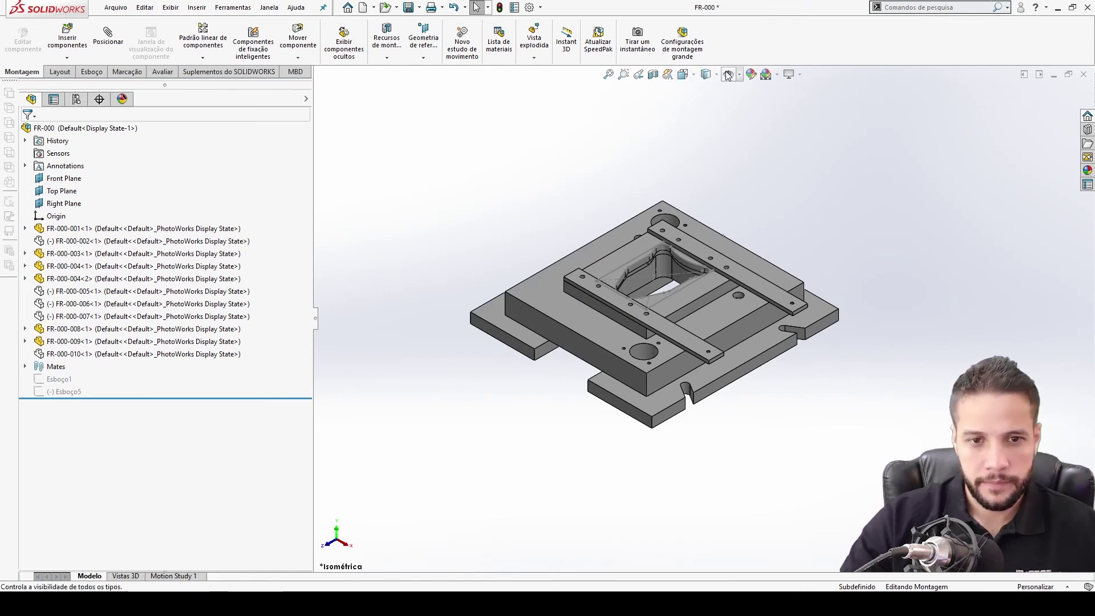
left_click(67, 35)
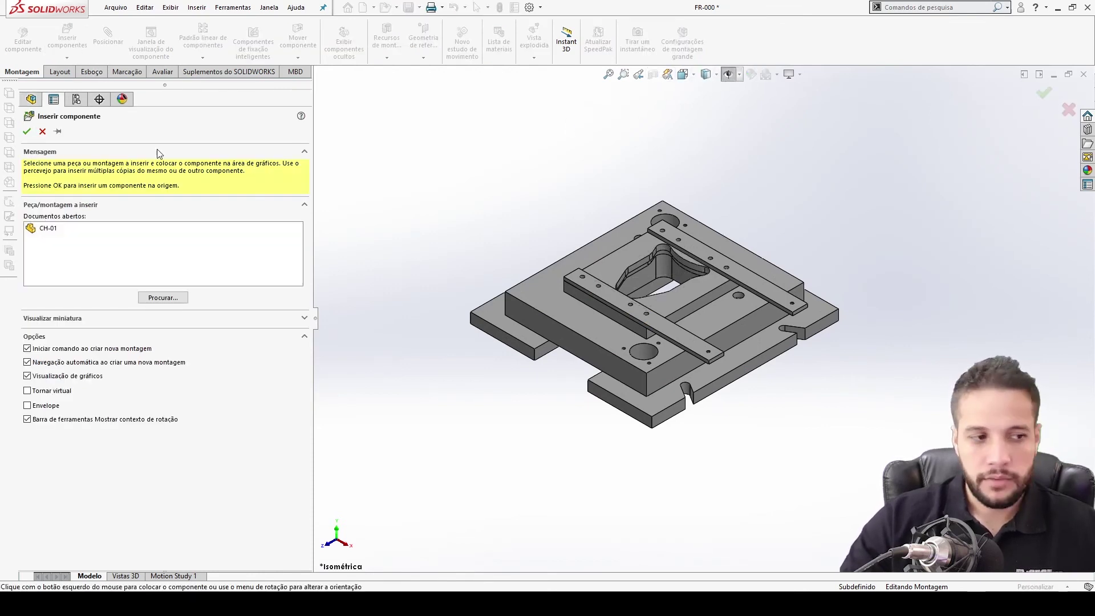
left_click(54, 229)
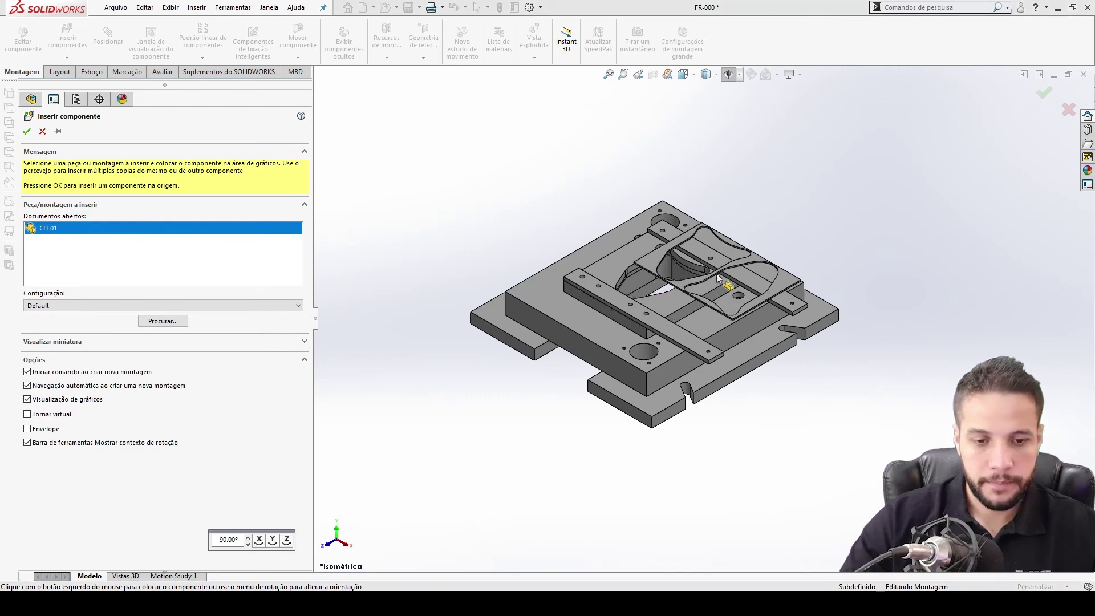
left_click(708, 286)
- Mate the underside of the CH-01 strip coincident with the upper face of FR-000-001
key("ctrl+5")
middle_click_drag(733, 323, 747, 211)
mouse_move(742, 300)
middle_mouse_down()
mouse_move(899, 243)
mouse_move(745, 300)
middle_mouse_up()
left_click(901, 240)
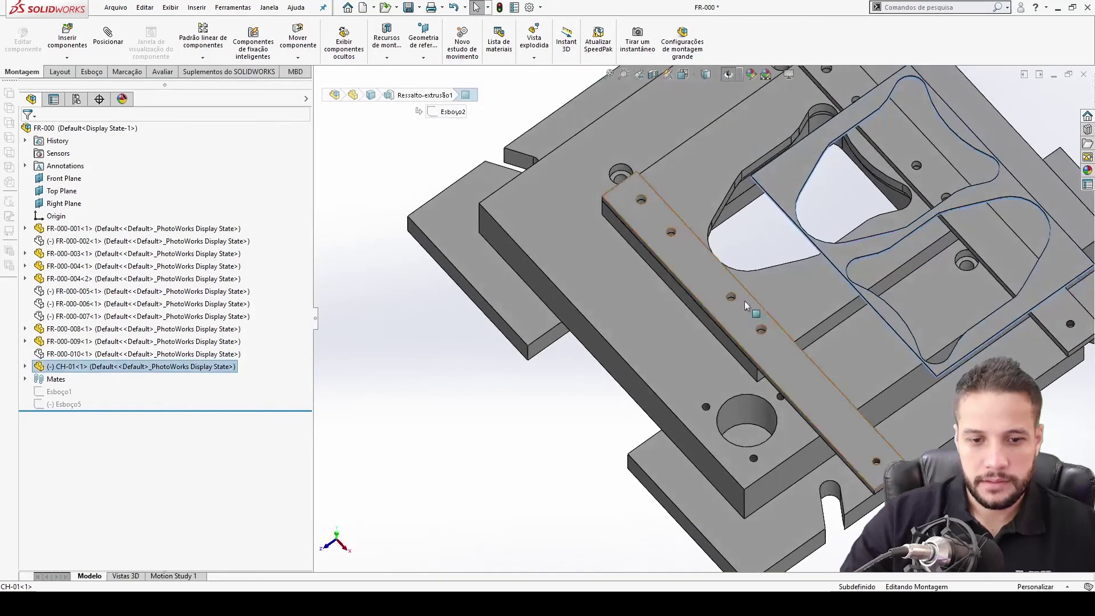
left_click(788, 296, "ctrl")
left_click(822, 288)
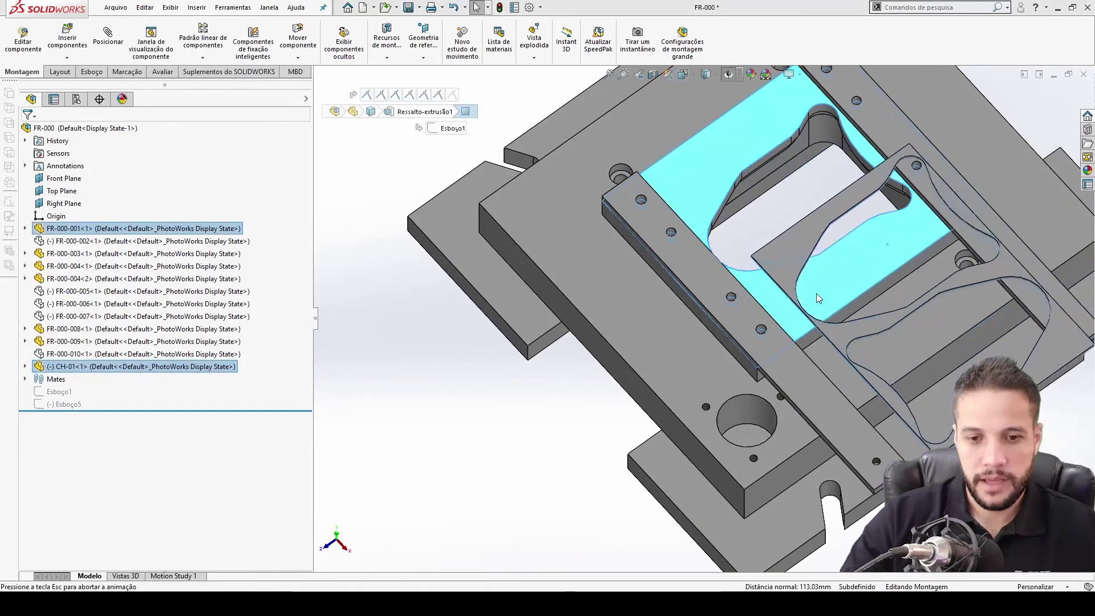
left_click(812, 235)
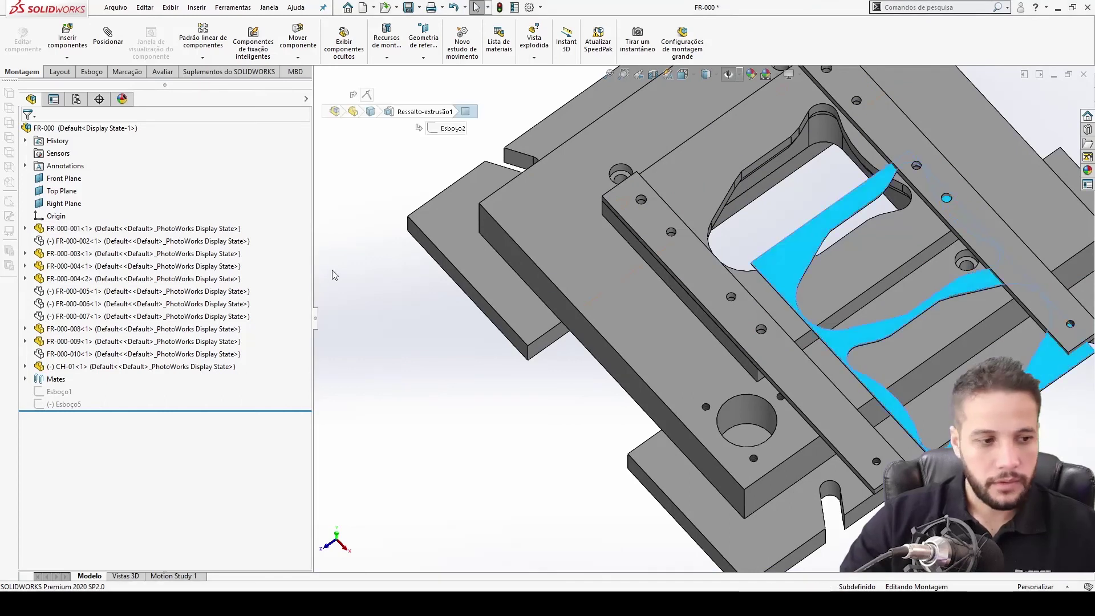
- Mate the CH-01 strip's Front plane coincident with the assembly's Front Plane
left_click(25, 367)
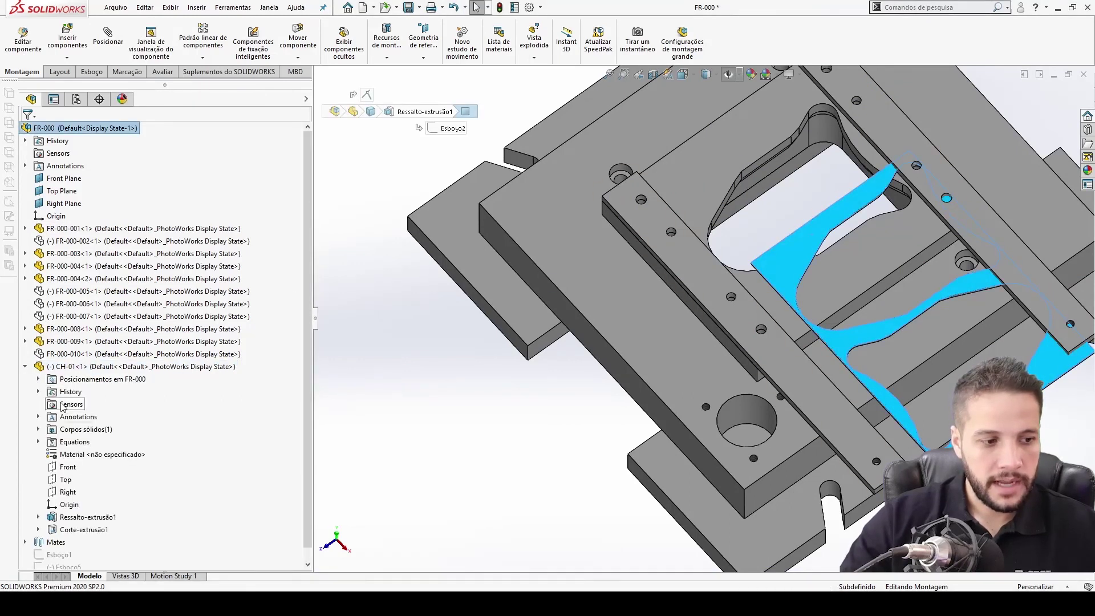
left_click(76, 470)
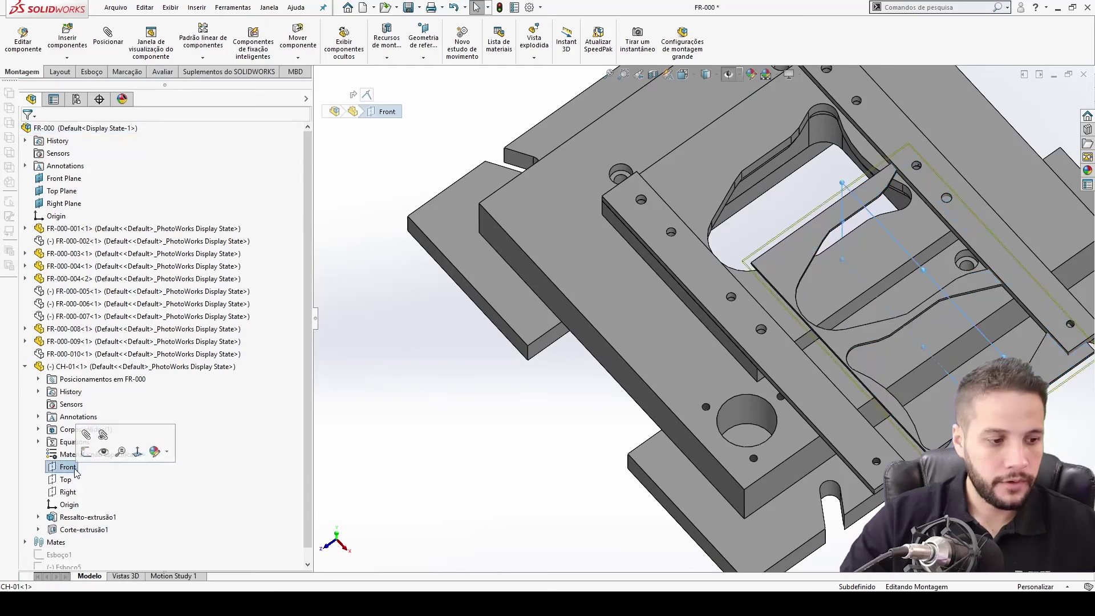
left_click(73, 179)
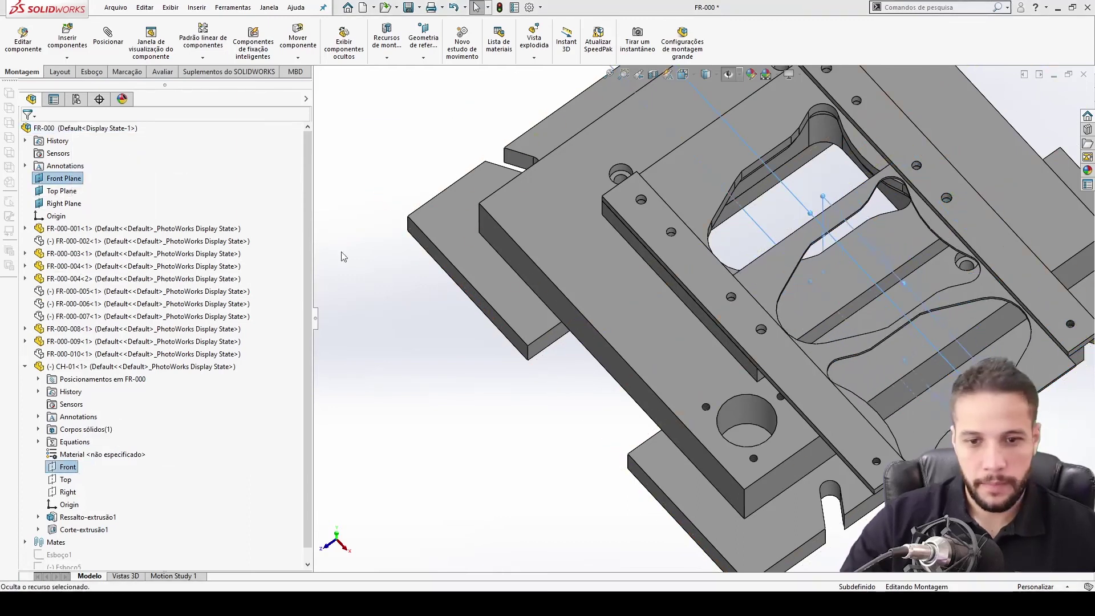
key("Escape")
- Slide the CH-01 strip lengthwise until its first cutout lies roughly over the die opening in FR-000-001
key("ctrl+5")
scroll(686, 286, "down", 5)
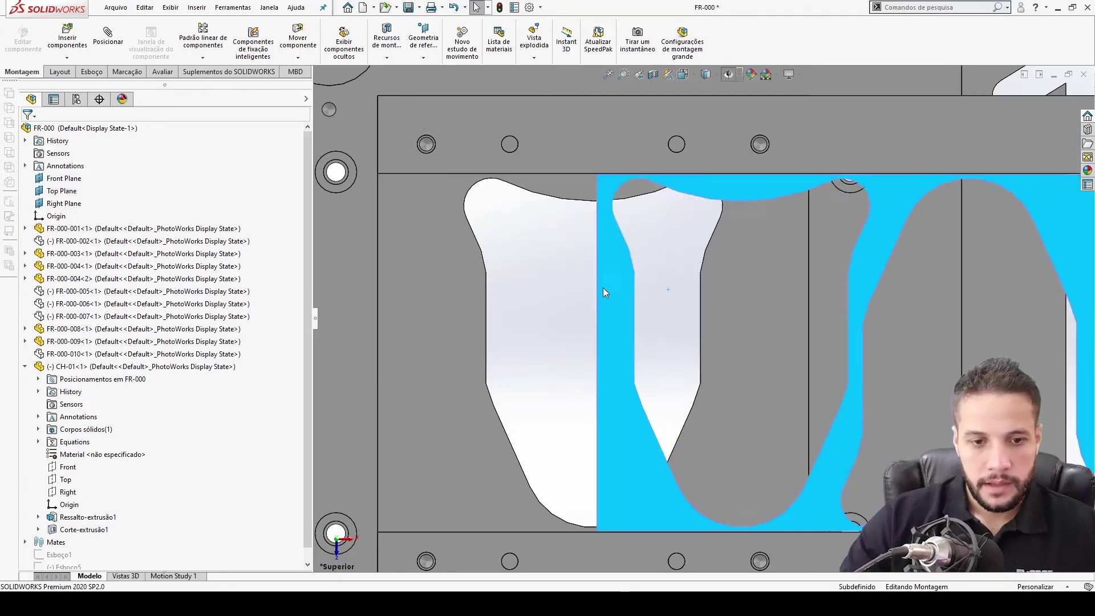
left_click(462, 278)
- Mate the straight side wall of the CH-01 strip's first cutout coincident with the matching wall of the die opening in FR-000-001
scroll(526, 296, "down", 5)
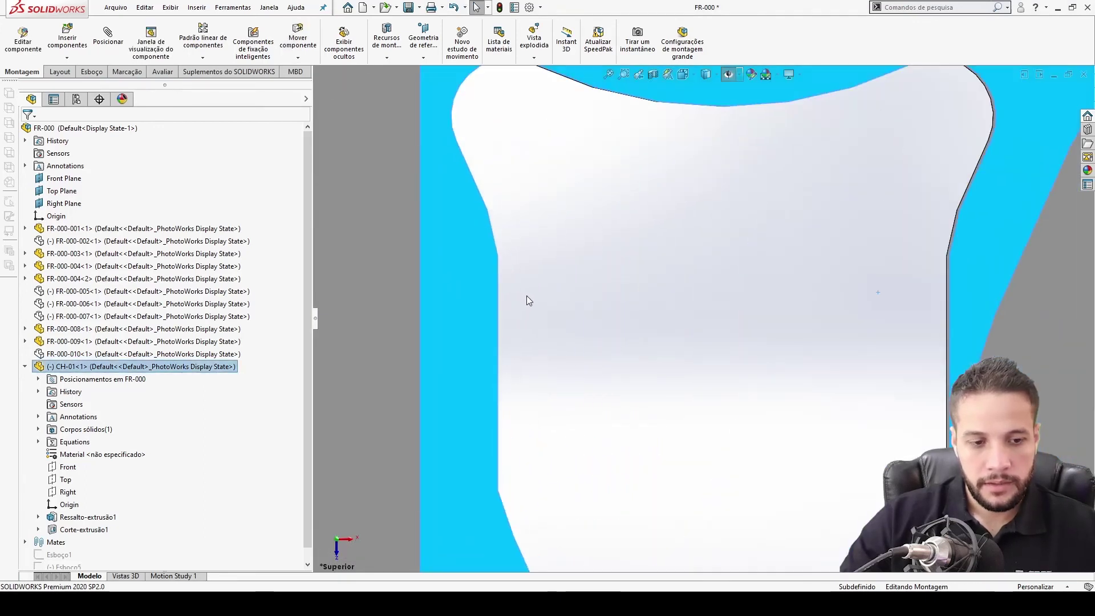
scroll(515, 292, "down", 5)
left_click(543, 297)
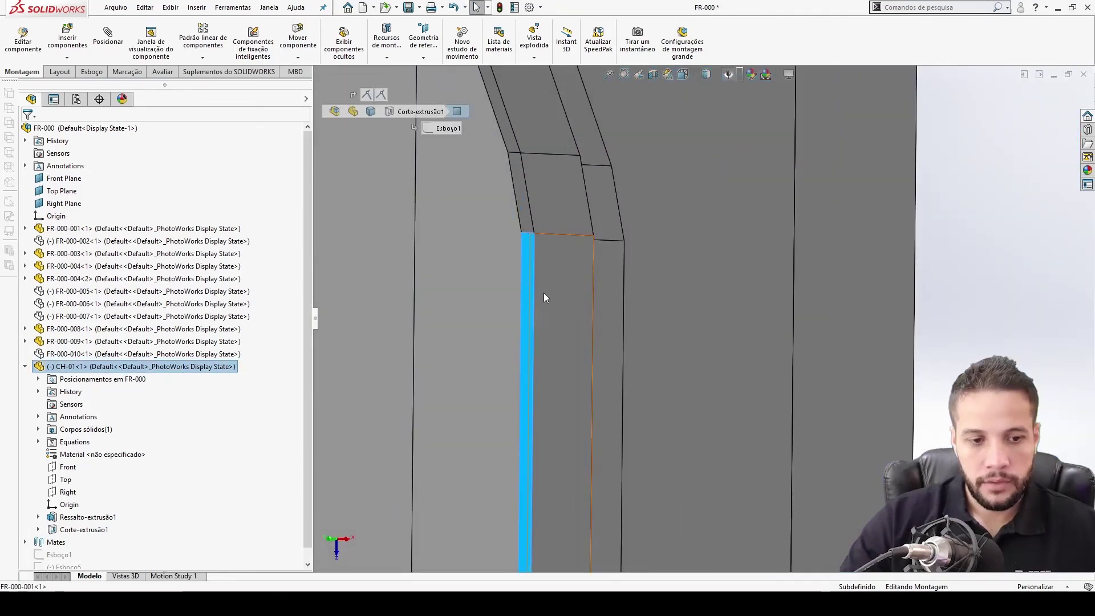
left_click(533, 292, "ctrl")
scroll(746, 382, "up", 5)
middle_click_drag(758, 354, 802, 325)
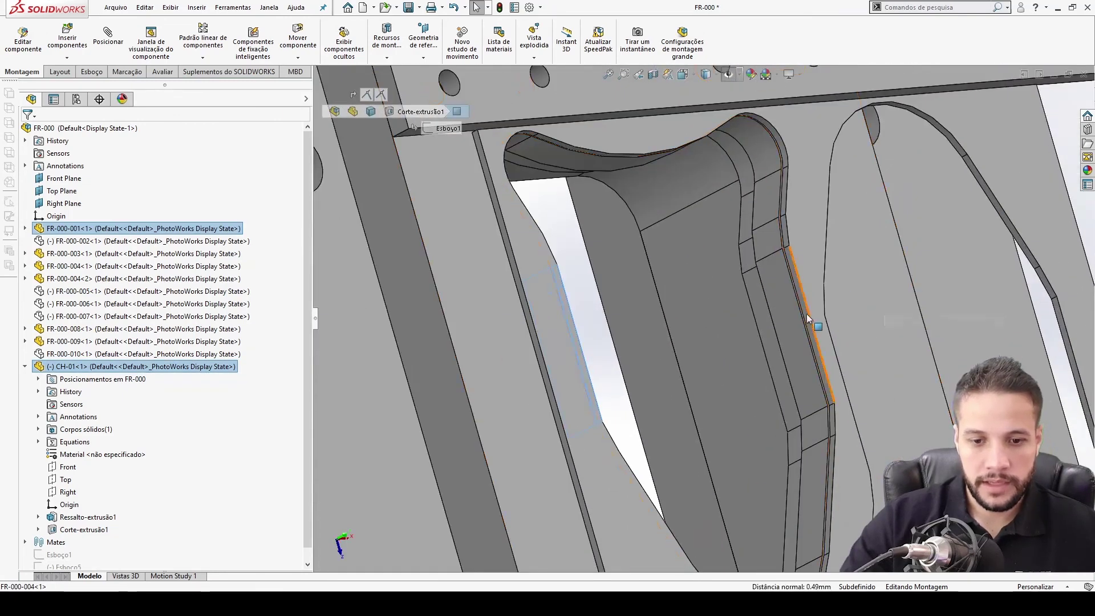
left_click(806, 319, "ctrl")
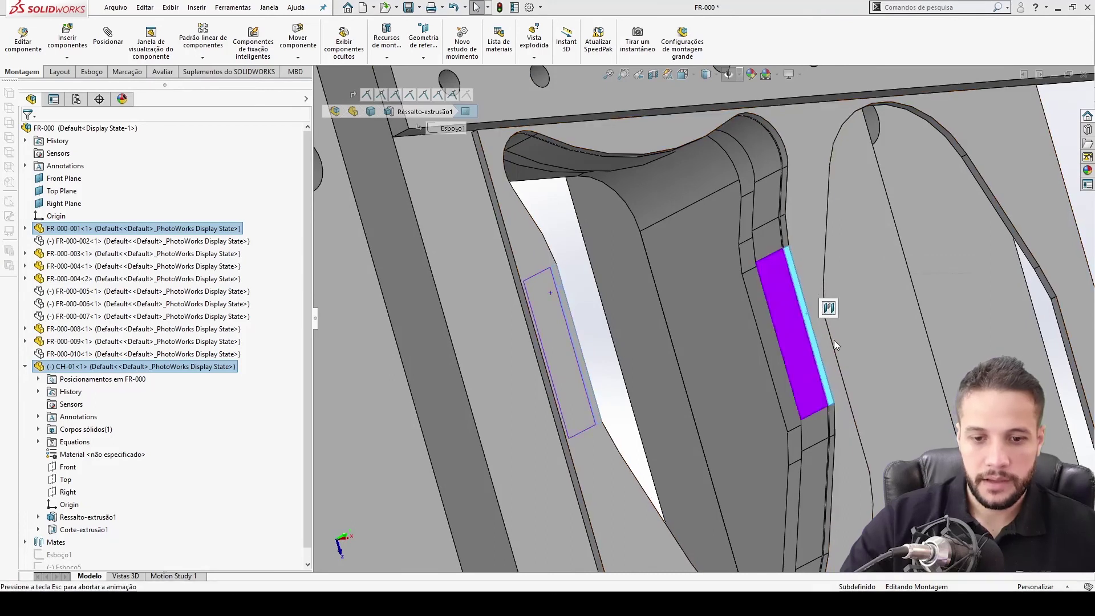
left_click(843, 315)
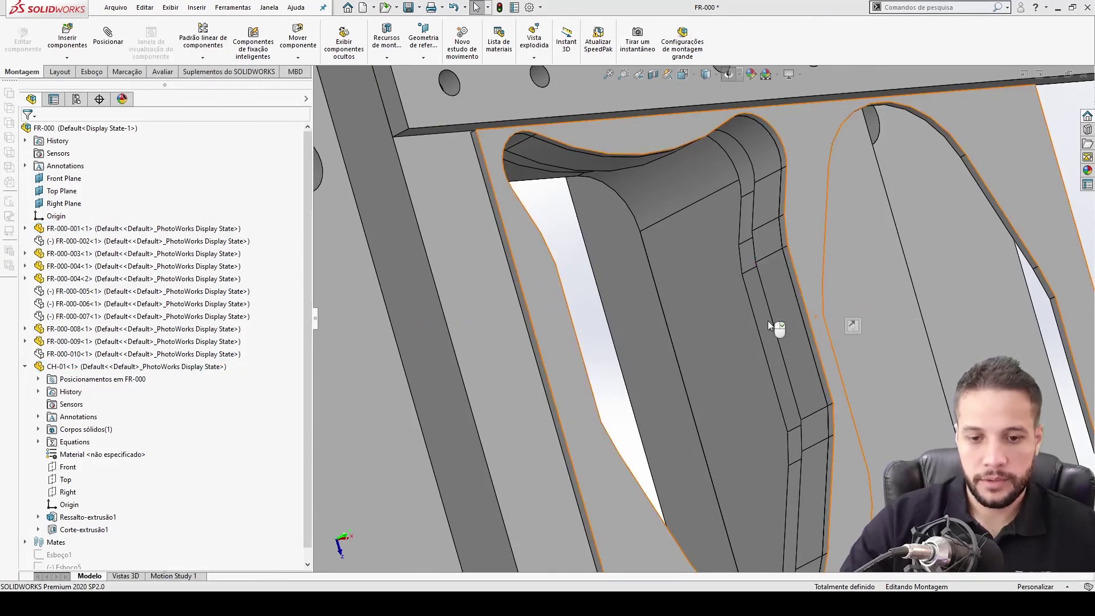
- Examine the alignment of the CH-01 strip's first cutout with the die opening and the strip's fit between the two guide rails
key("ctrl+5")
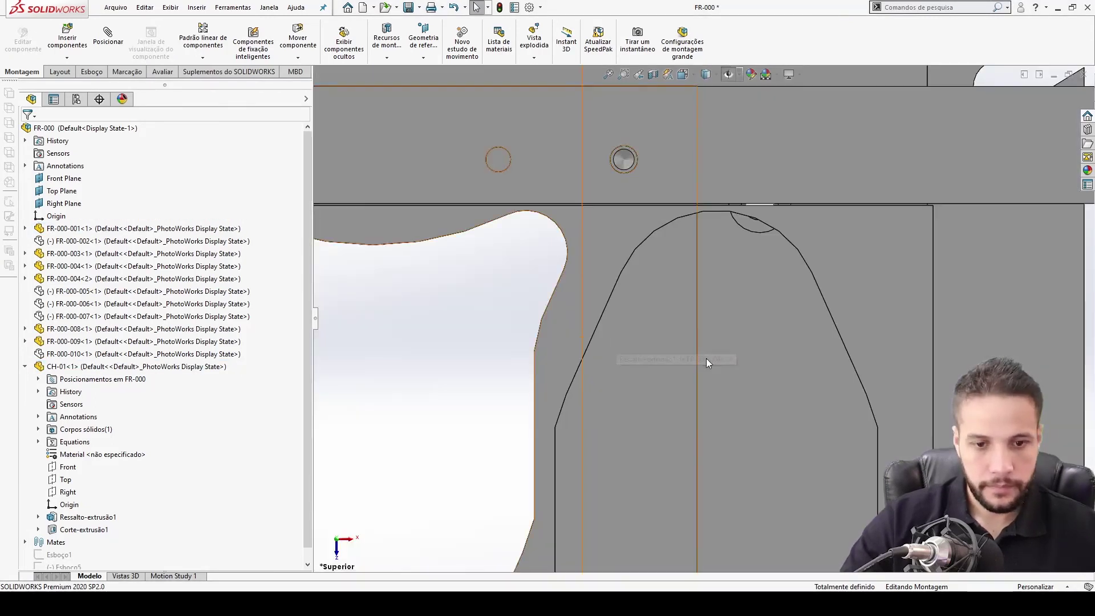
key("f")
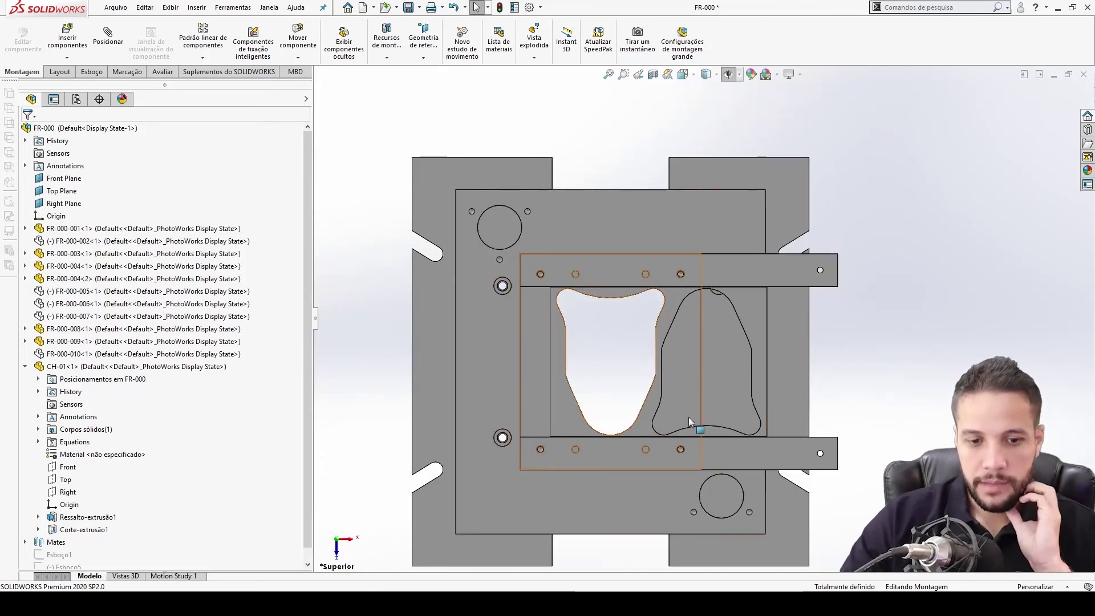
middle_click_drag(690, 425, 669, 331)
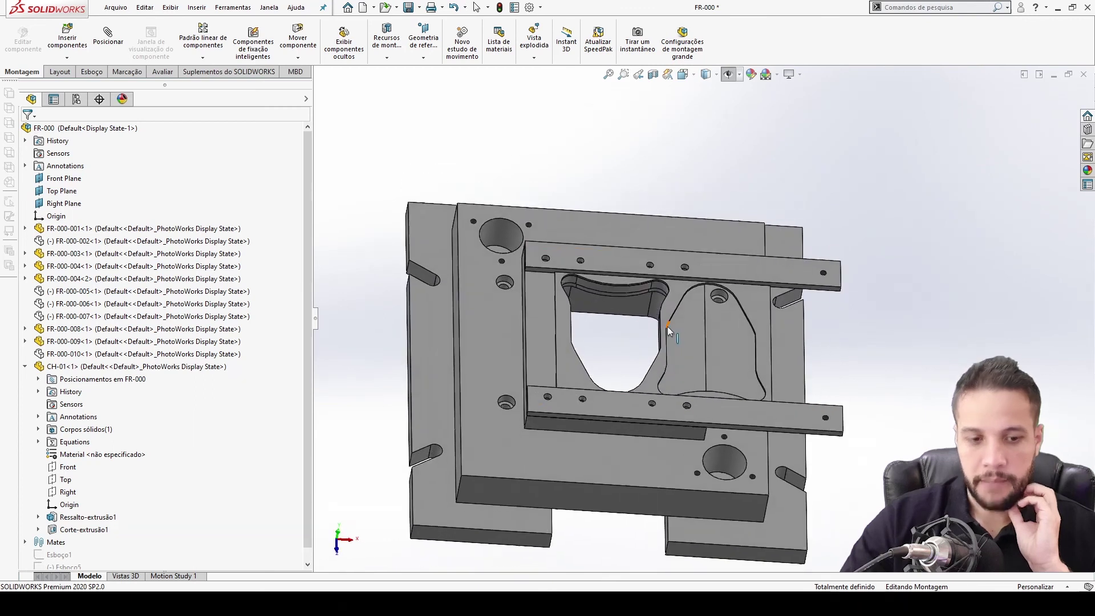
scroll(747, 327, "down", 3)
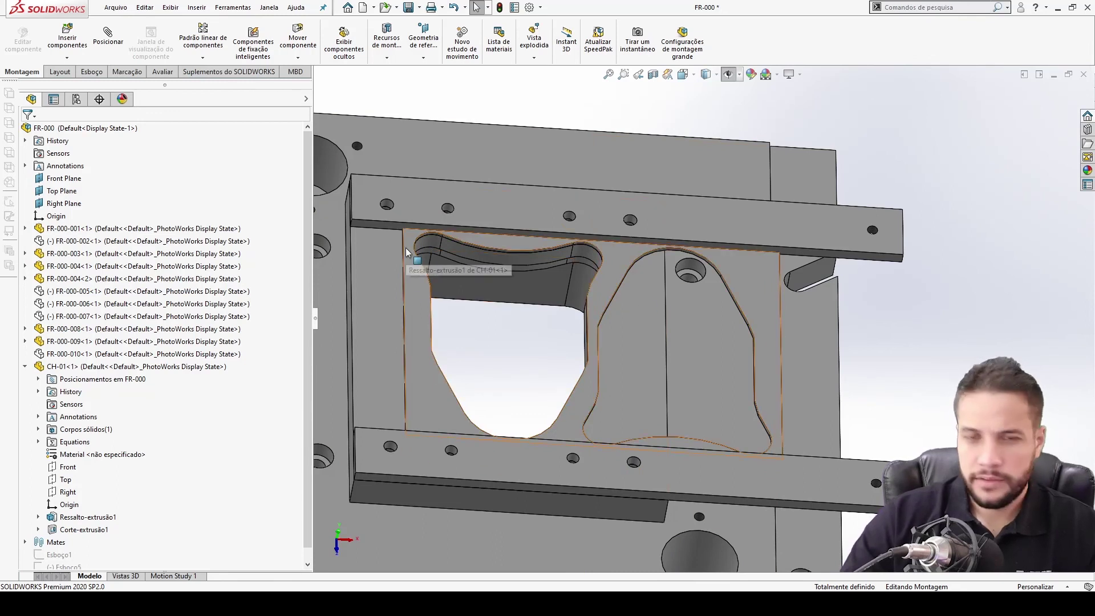
middle_click_drag(460, 296, 460, 272)
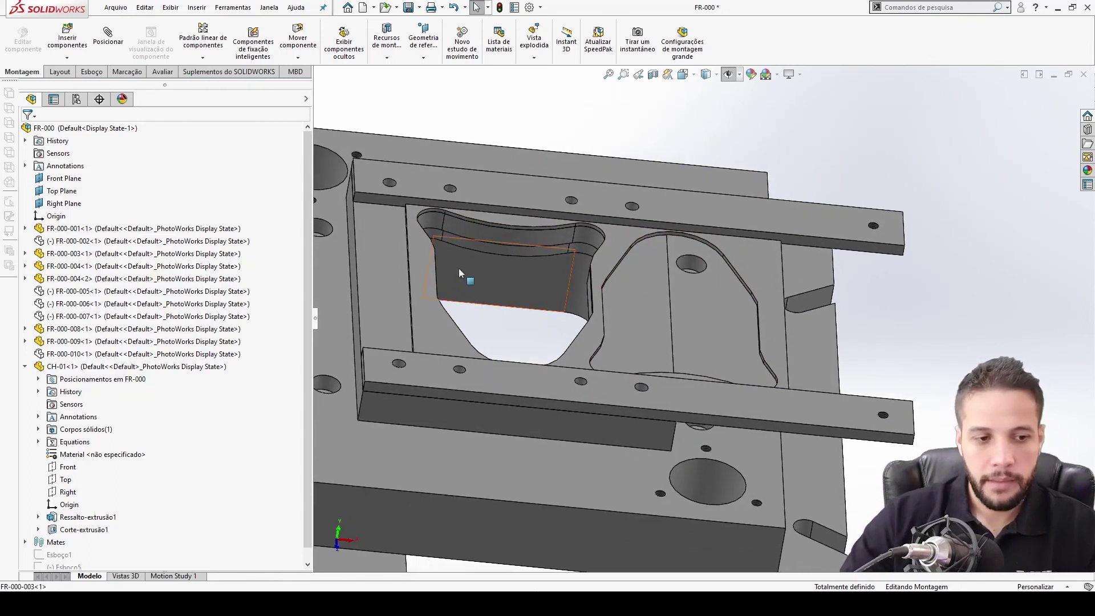
scroll(571, 285, "up", 5)
scroll(678, 298, "down", 5)
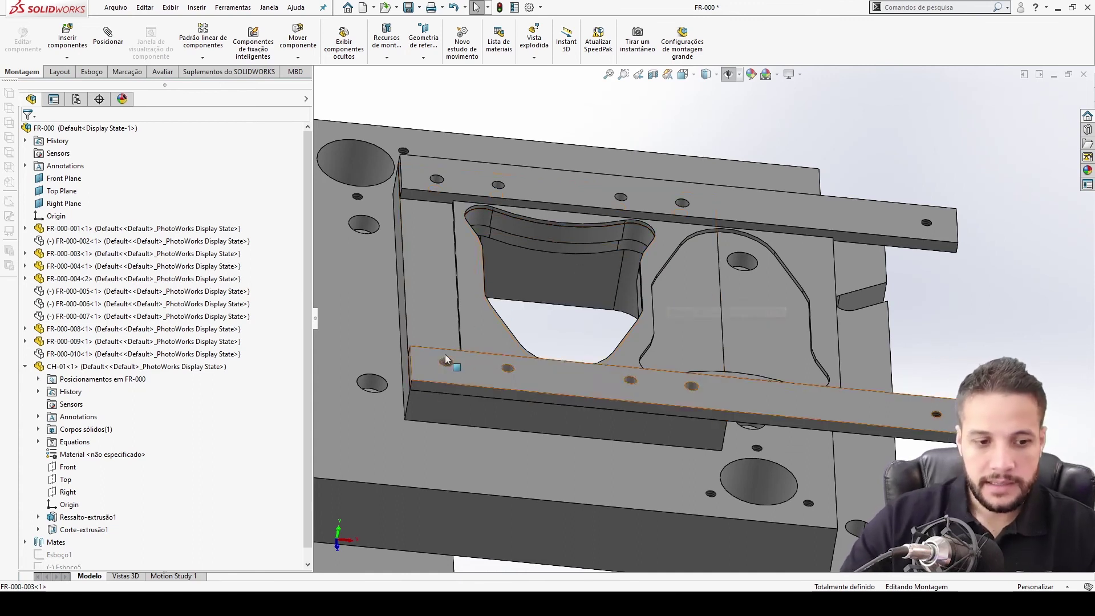
left_click(468, 337)
middle_click_drag(475, 351, 483, 359)
left_click(485, 360)
key("ctrl+shift+z")
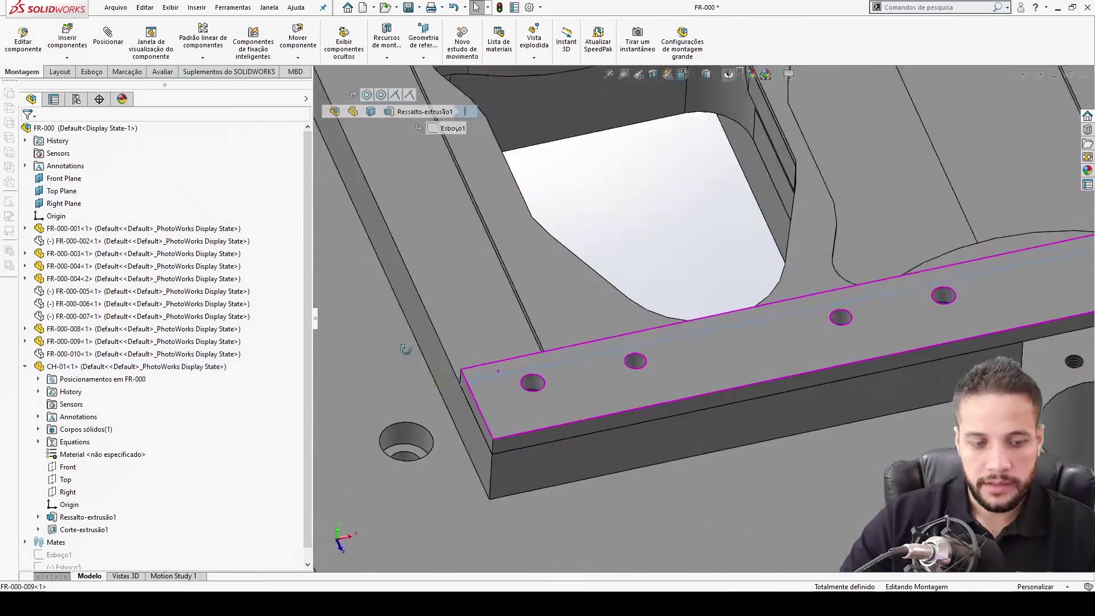
scroll(702, 281, "down", 3)
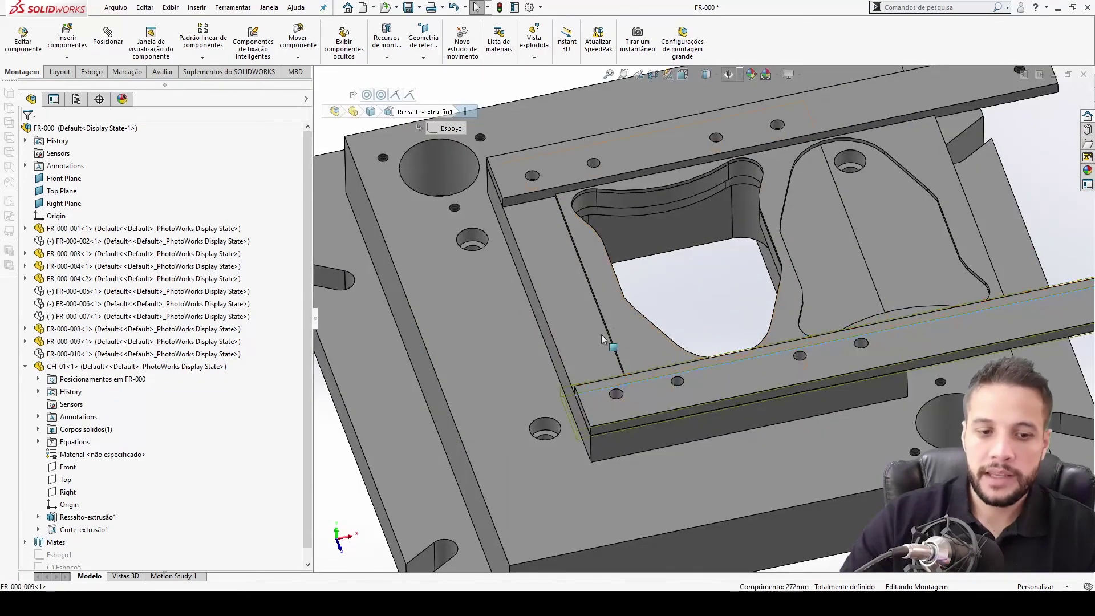
left_click(620, 280)
middle_click_drag(620, 280, 619, 322)
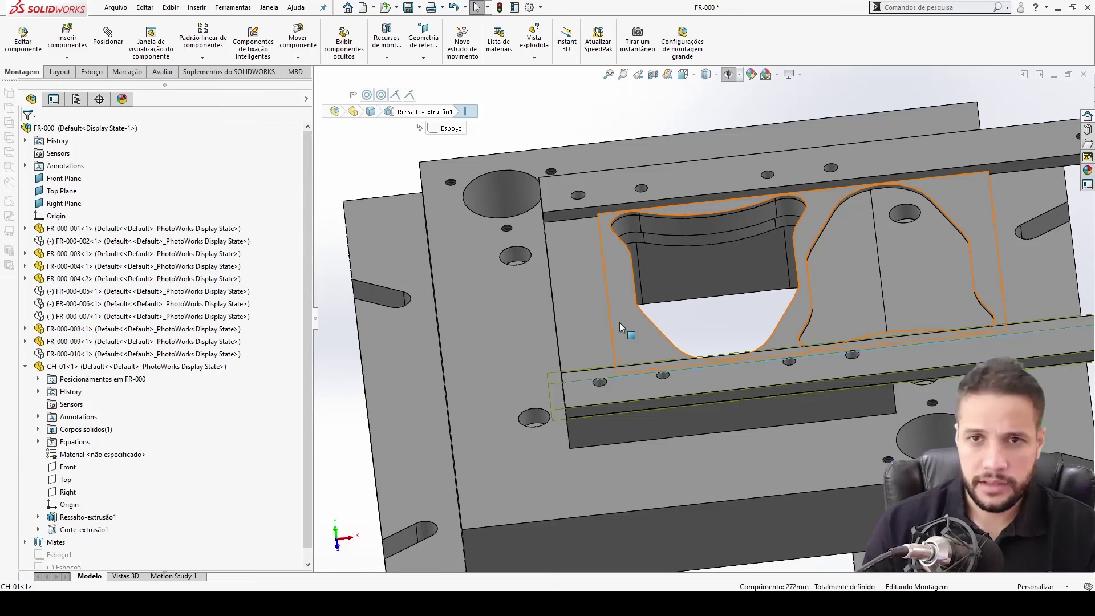
- Inspect the strip's second cutout beside the die opening, finishing with an isometric view of the whole assembly
key("ctrl+7")
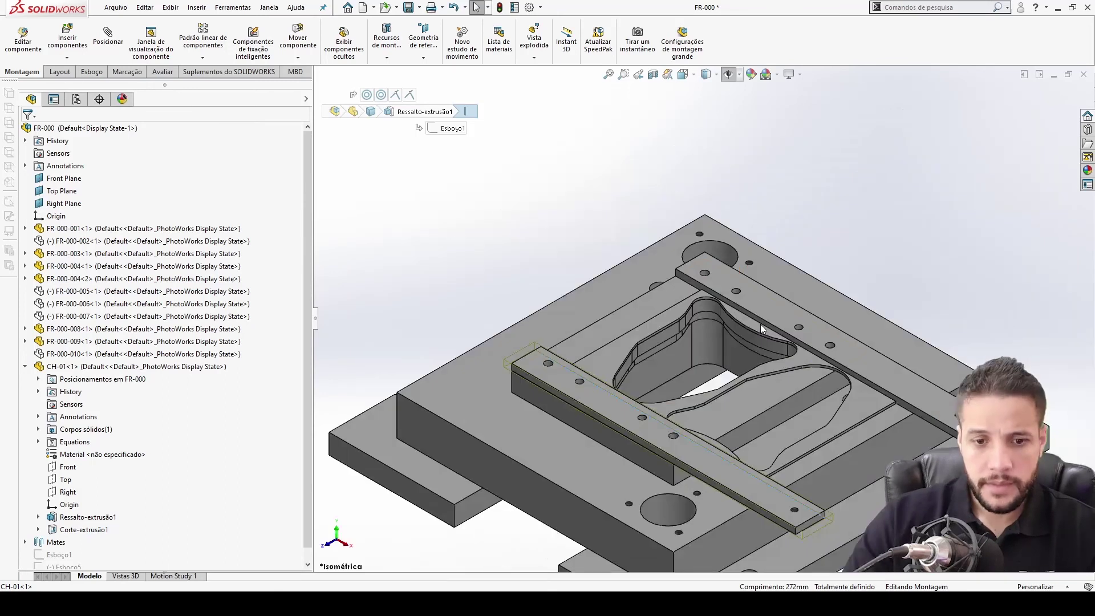
scroll(716, 355, "down", 5)
middle_click_drag(738, 372, 694, 331)
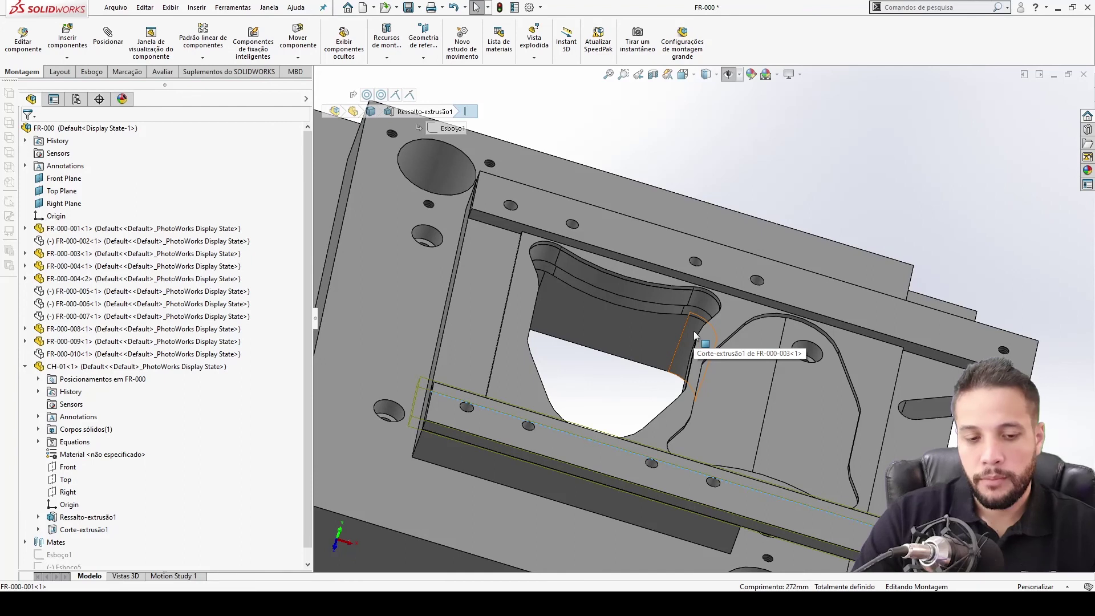
scroll(694, 330, "up", 3)
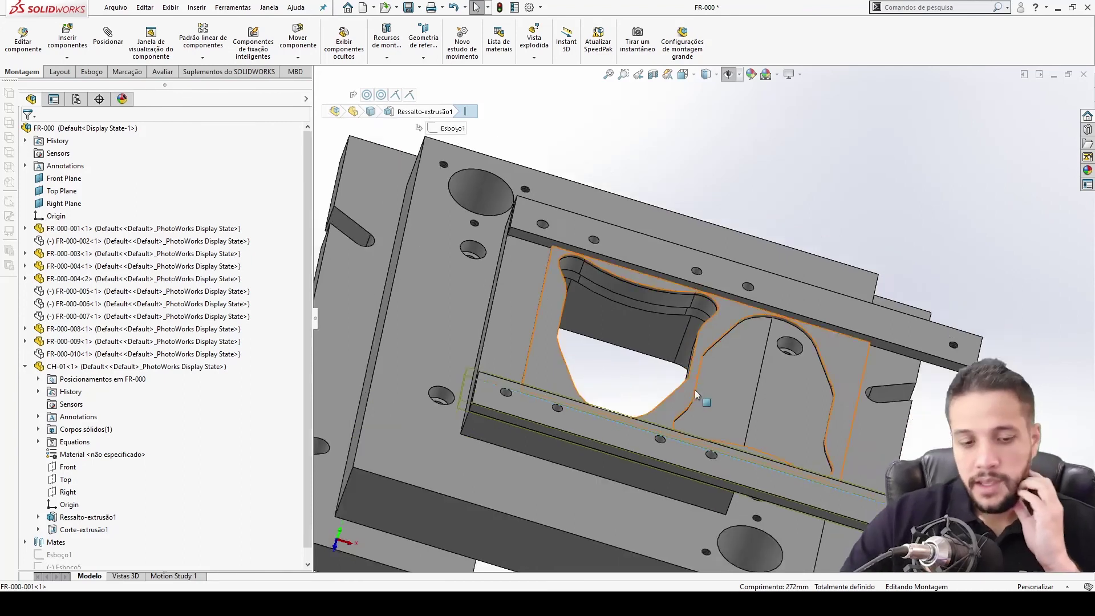
middle_click_drag(695, 389, 586, 345)
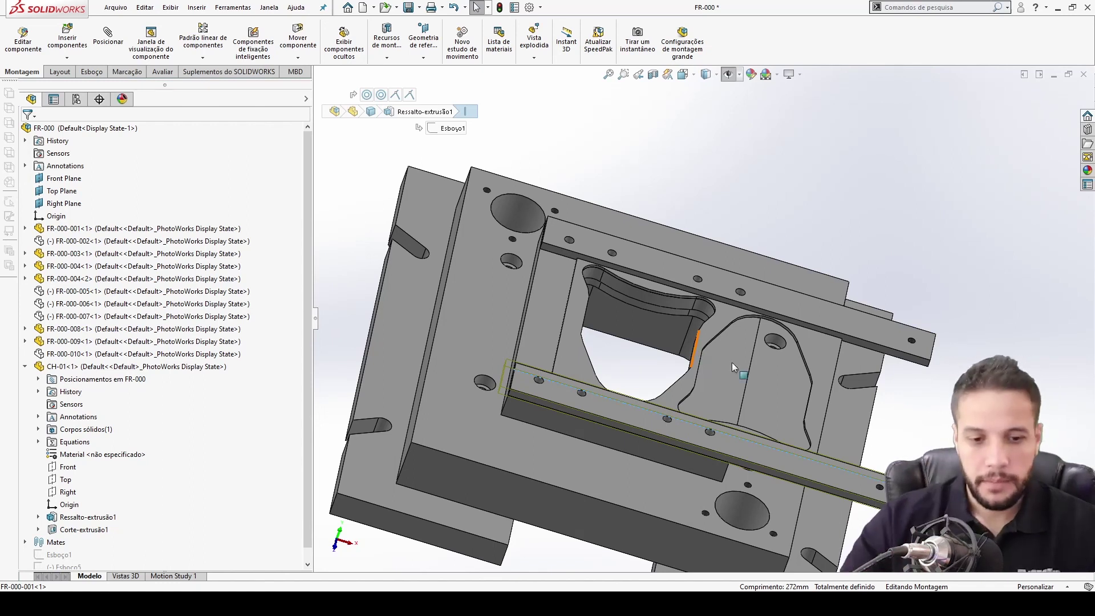
key("f")
key("Escape")
key("ctrl+7")
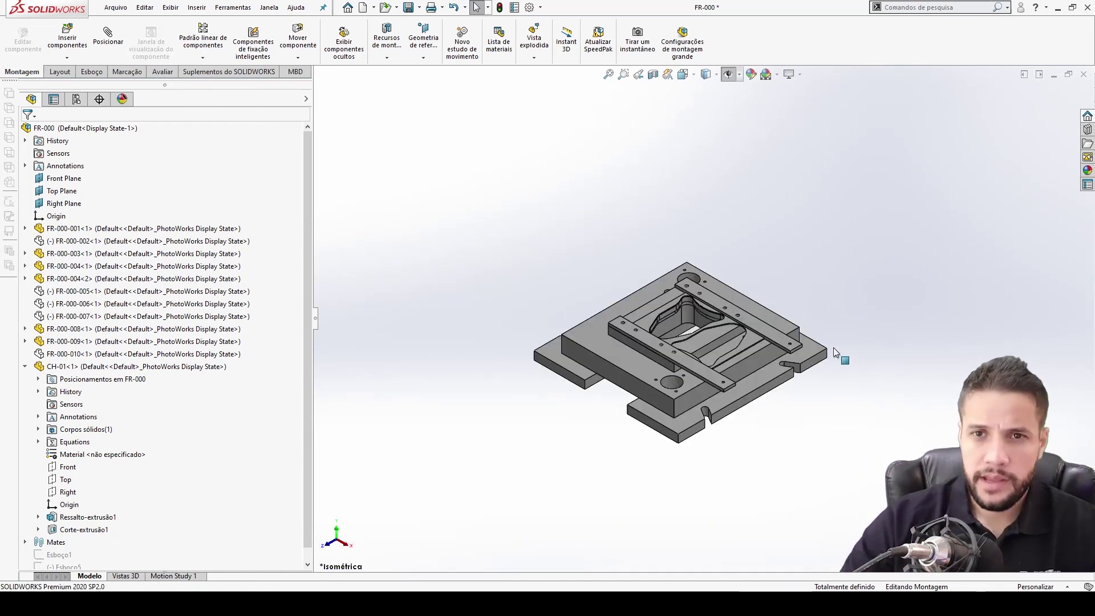